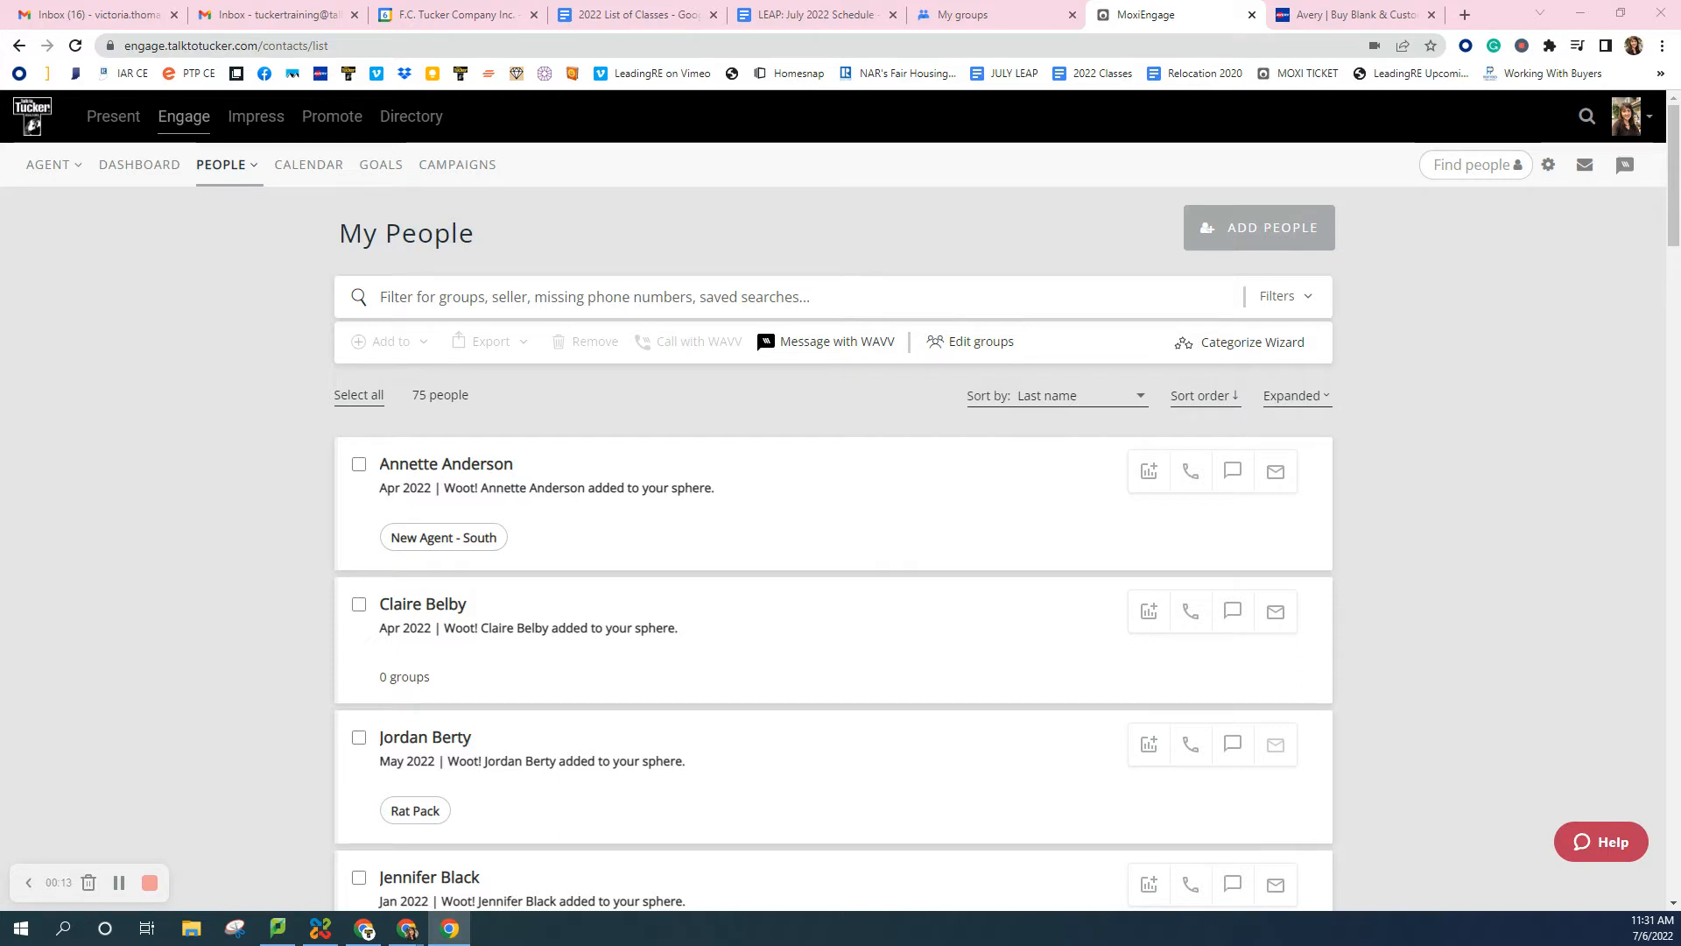
Open the My People list, select all contacts and export them as mailing labels
left_click(252, 166)
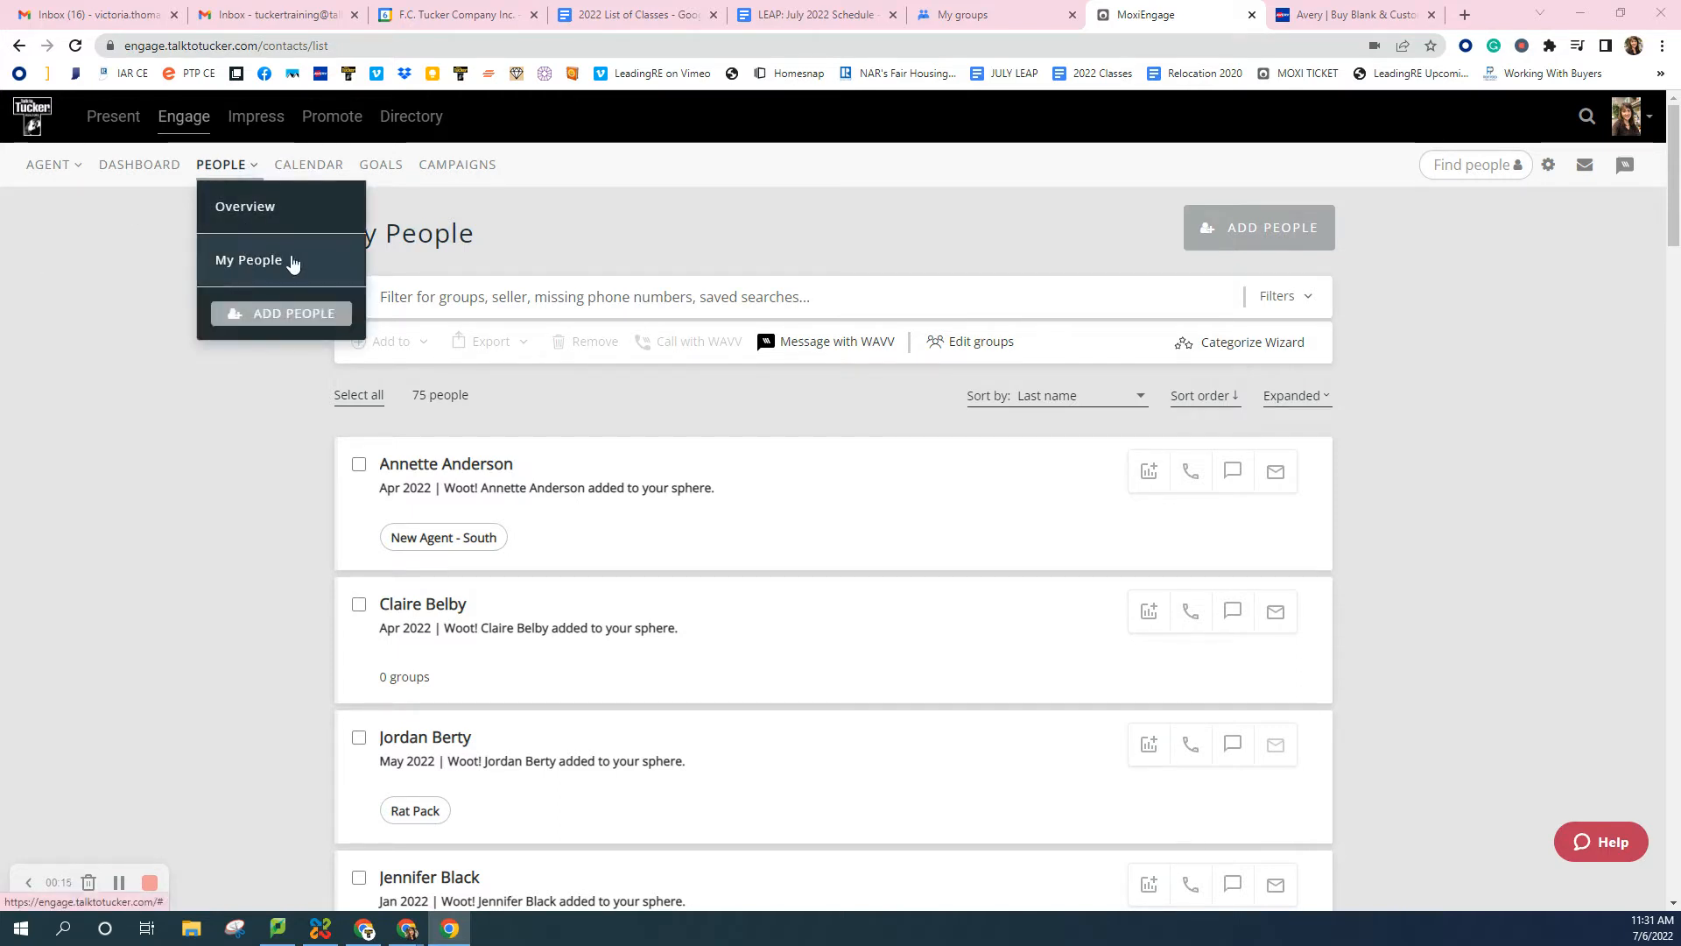
left_click(262, 261)
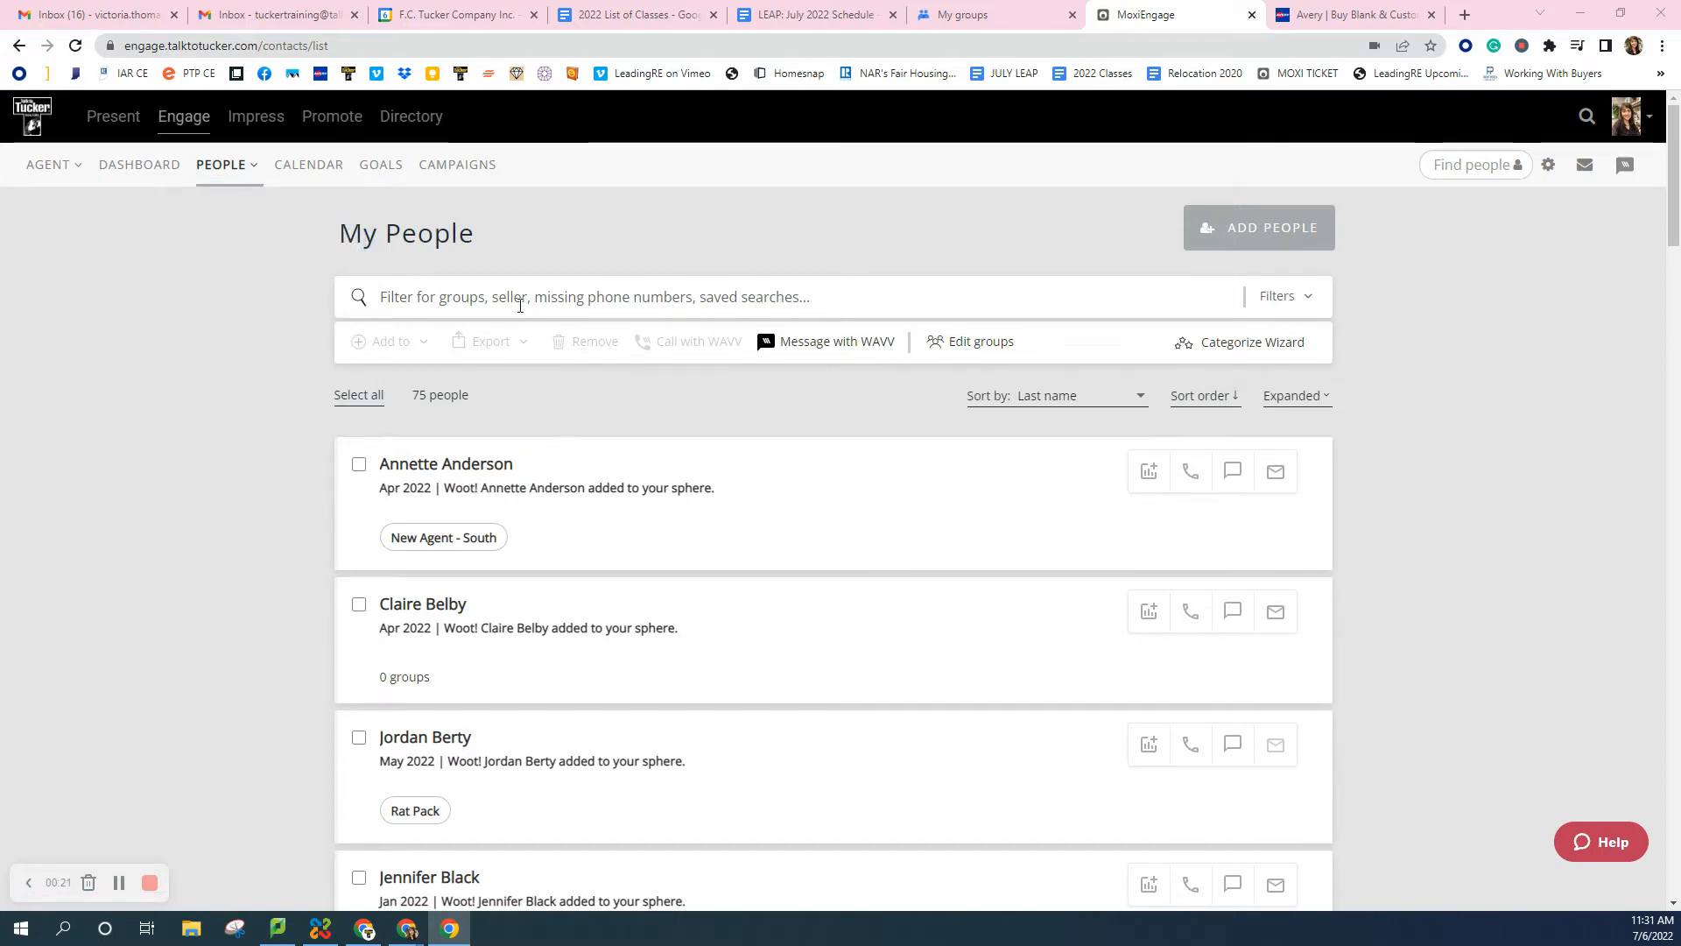
left_click(518, 300)
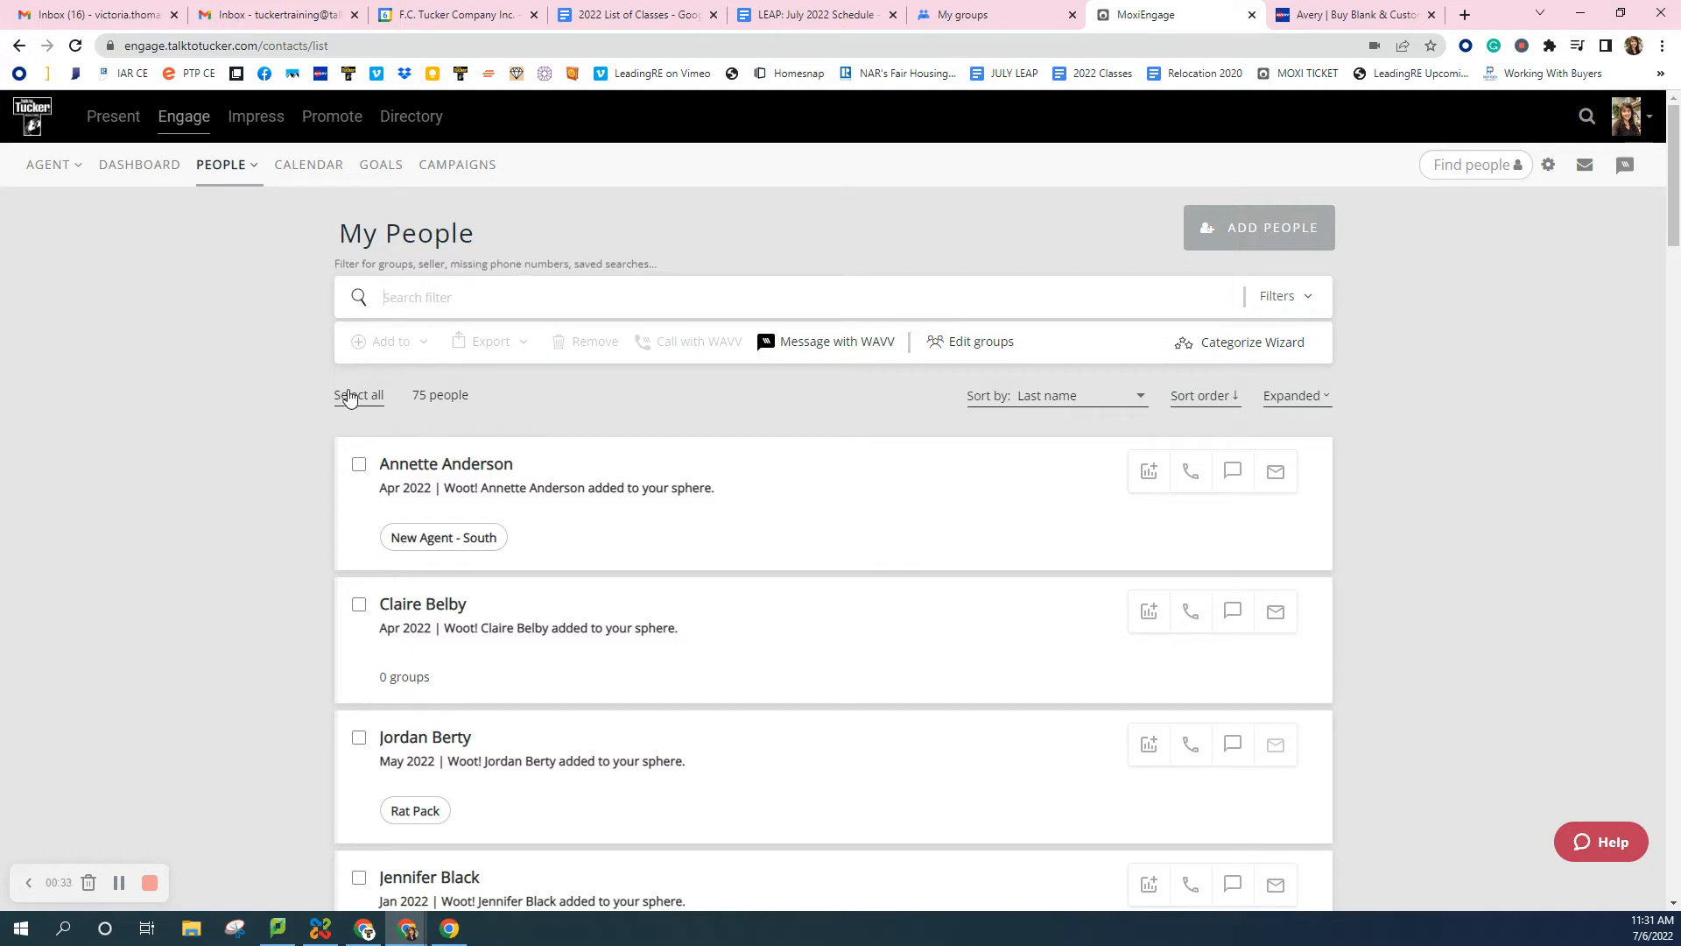
left_click(365, 397)
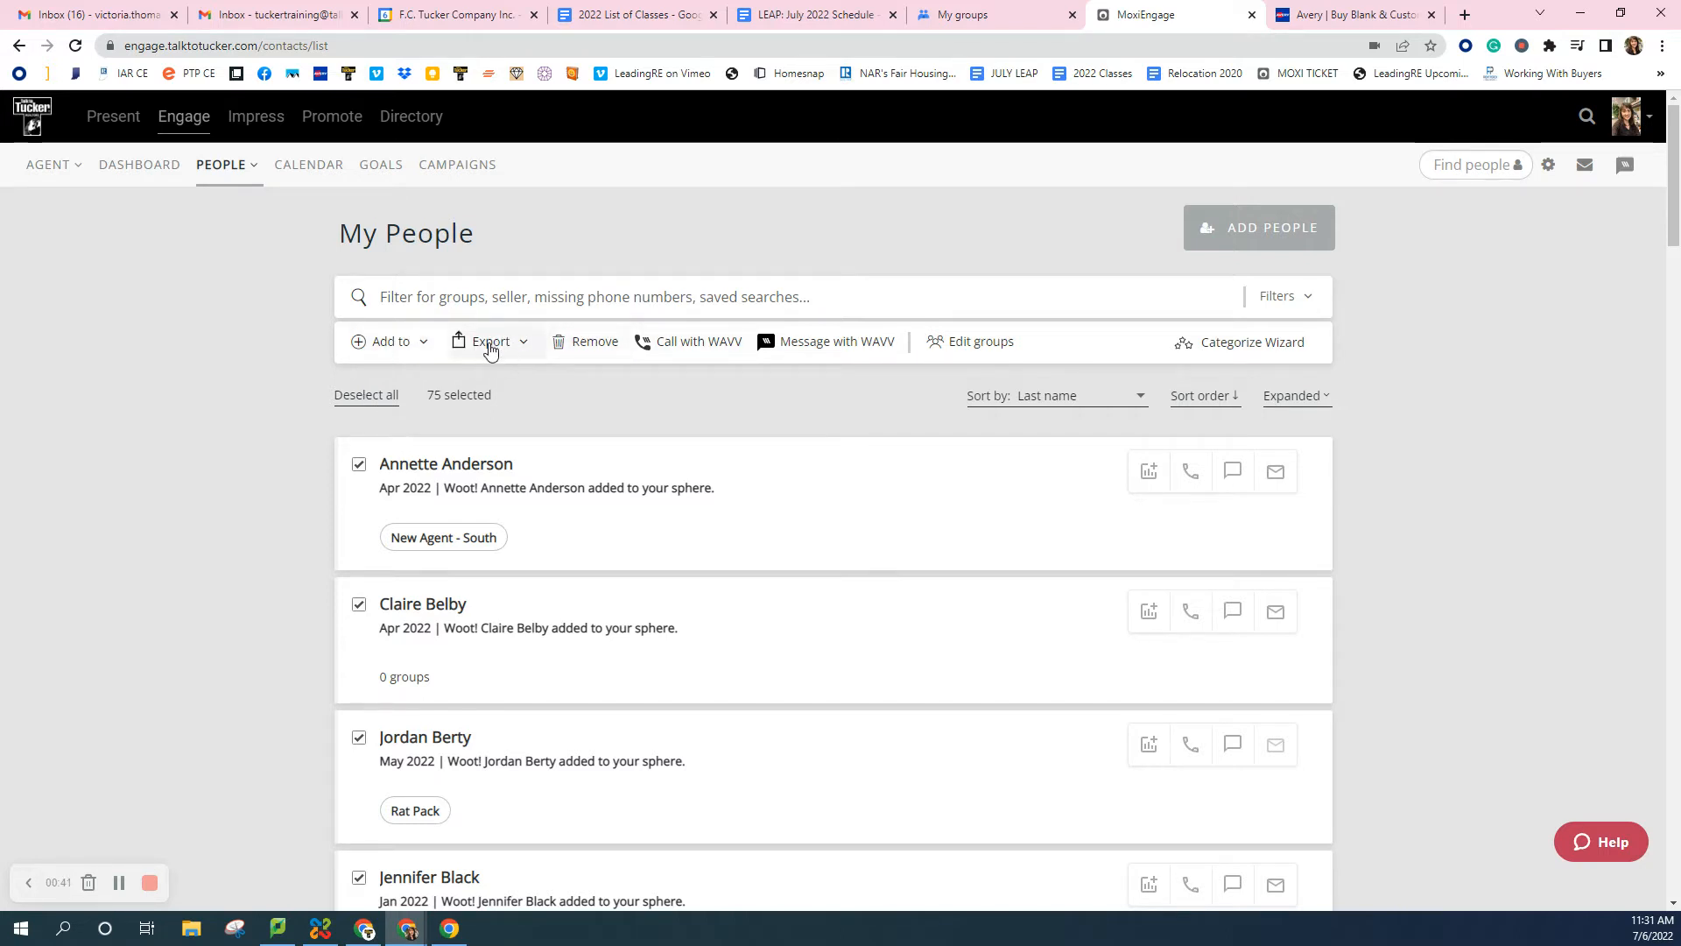
left_click(490, 350)
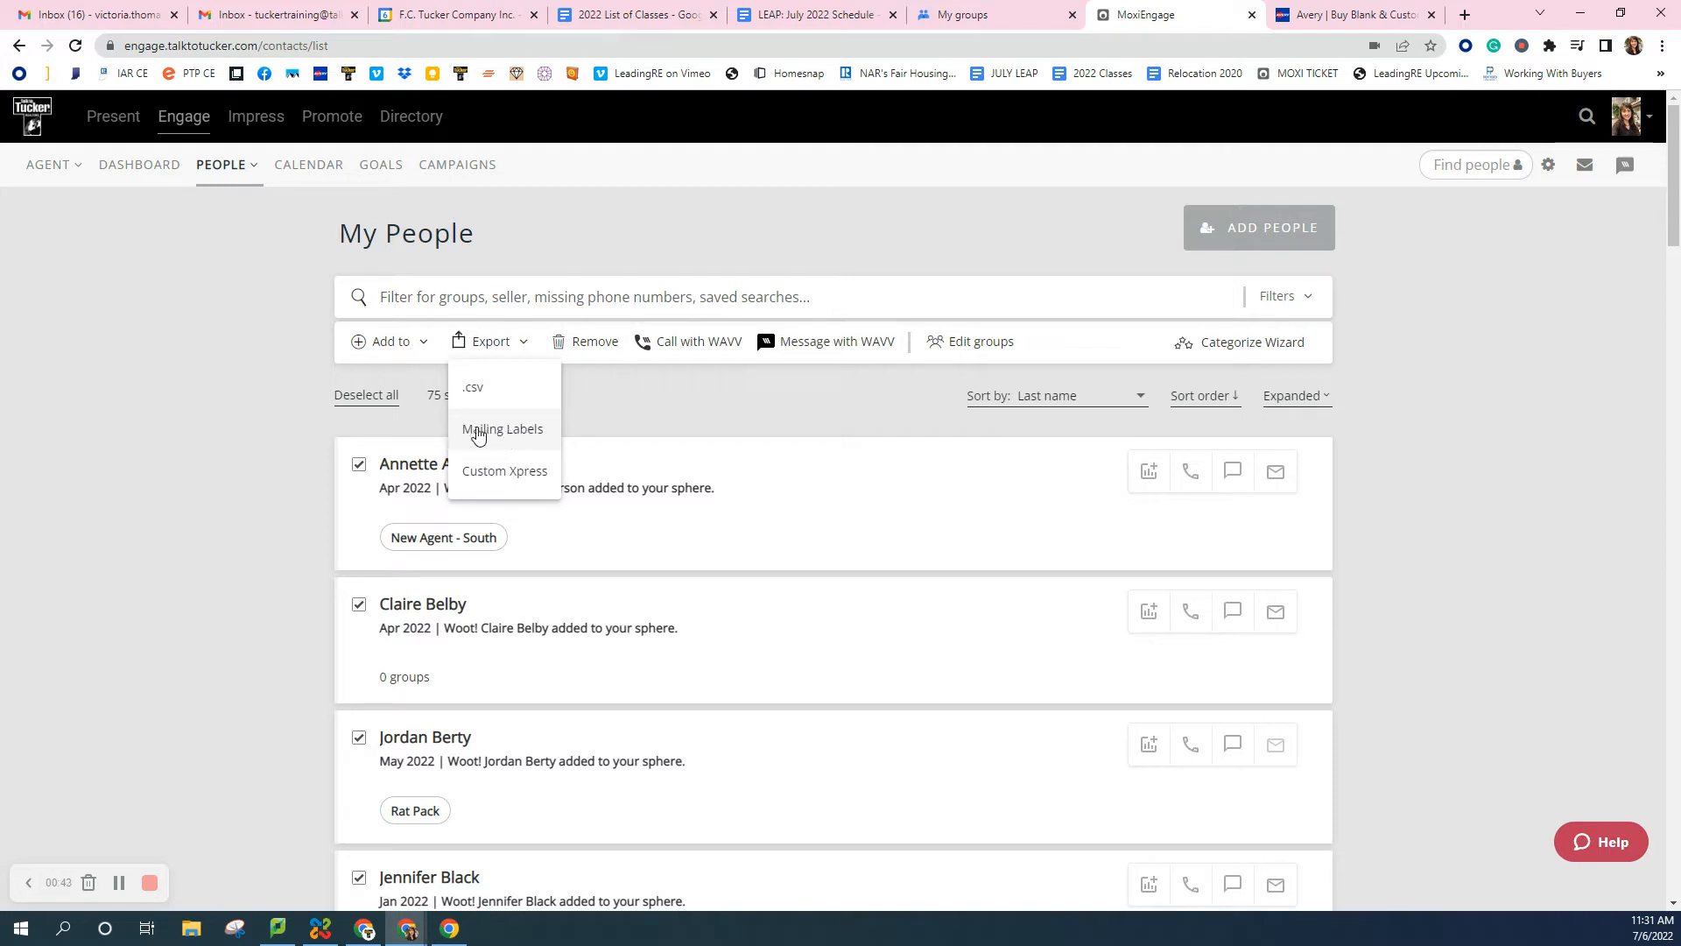
left_click(527, 425)
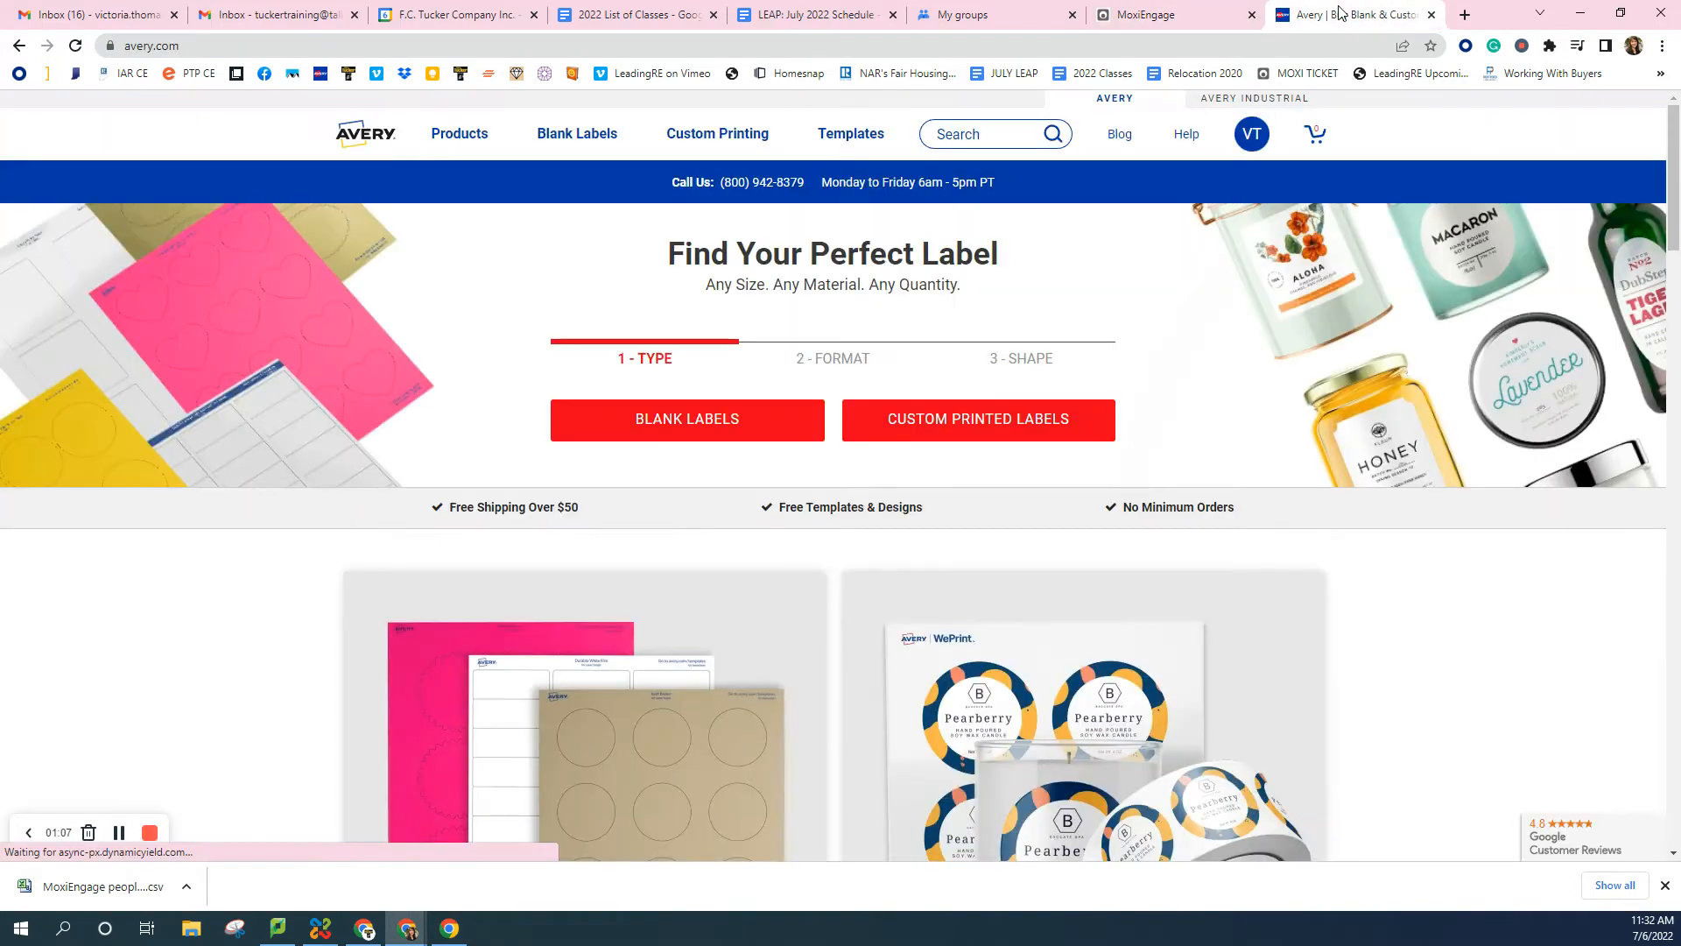
Switch to the Avery website and open the address label template 5160 (1" x 2-5/8", 30 per sheet)
left_click(1339, 14)
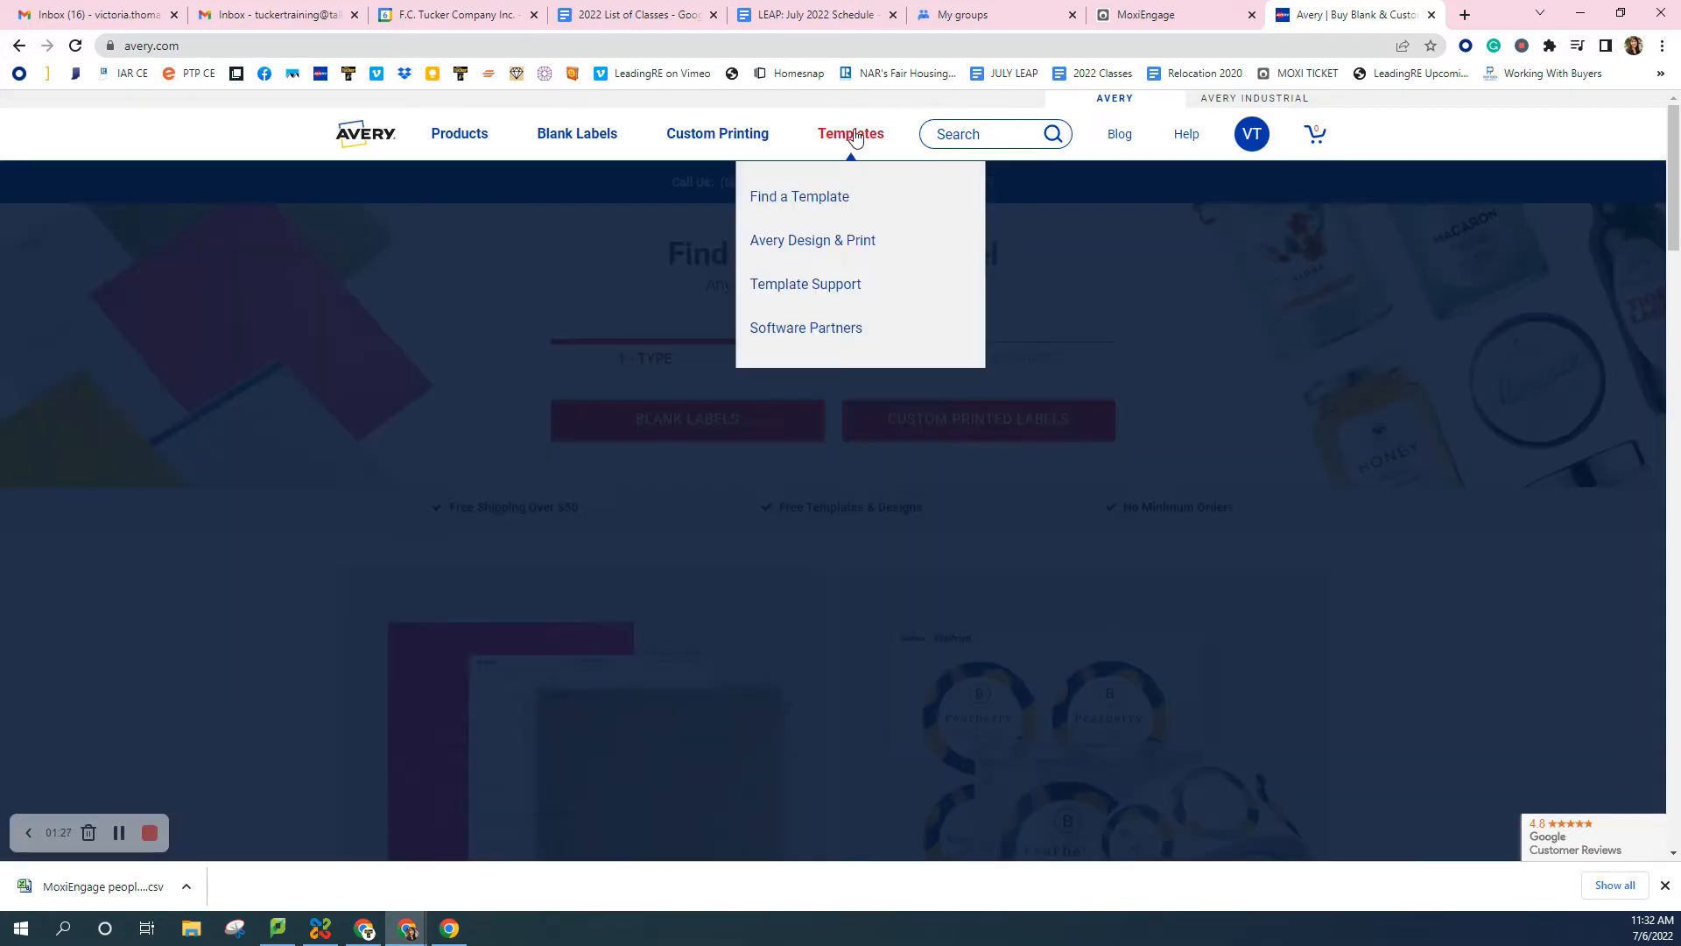
left_click(854, 136)
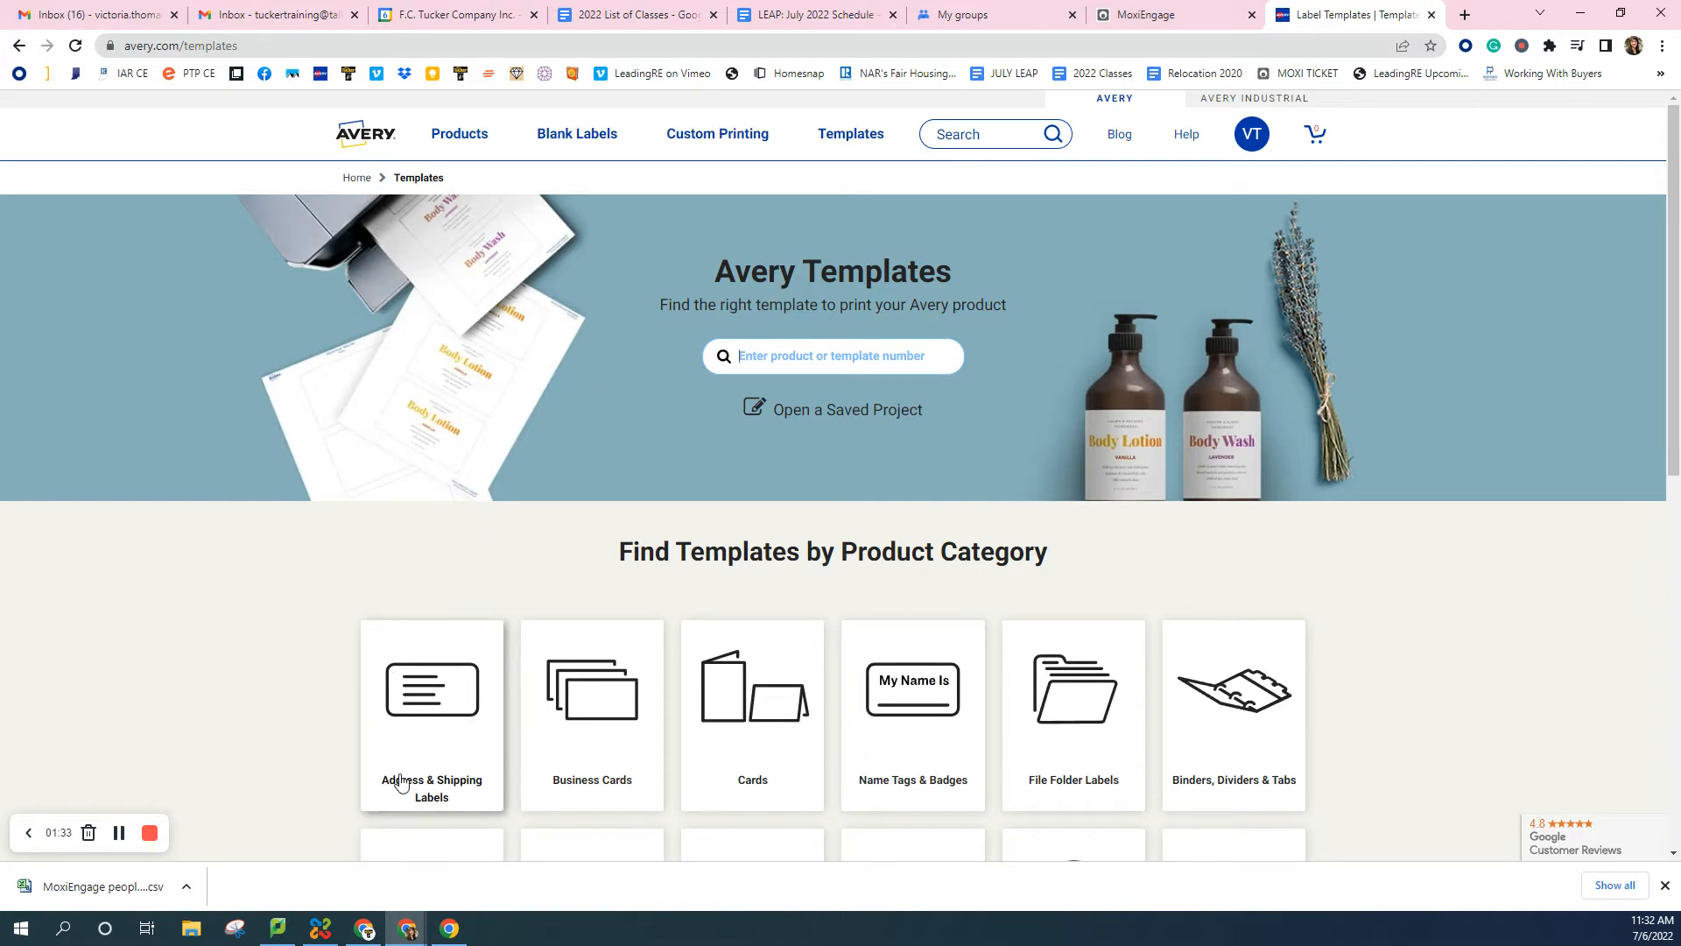
left_click(440, 698)
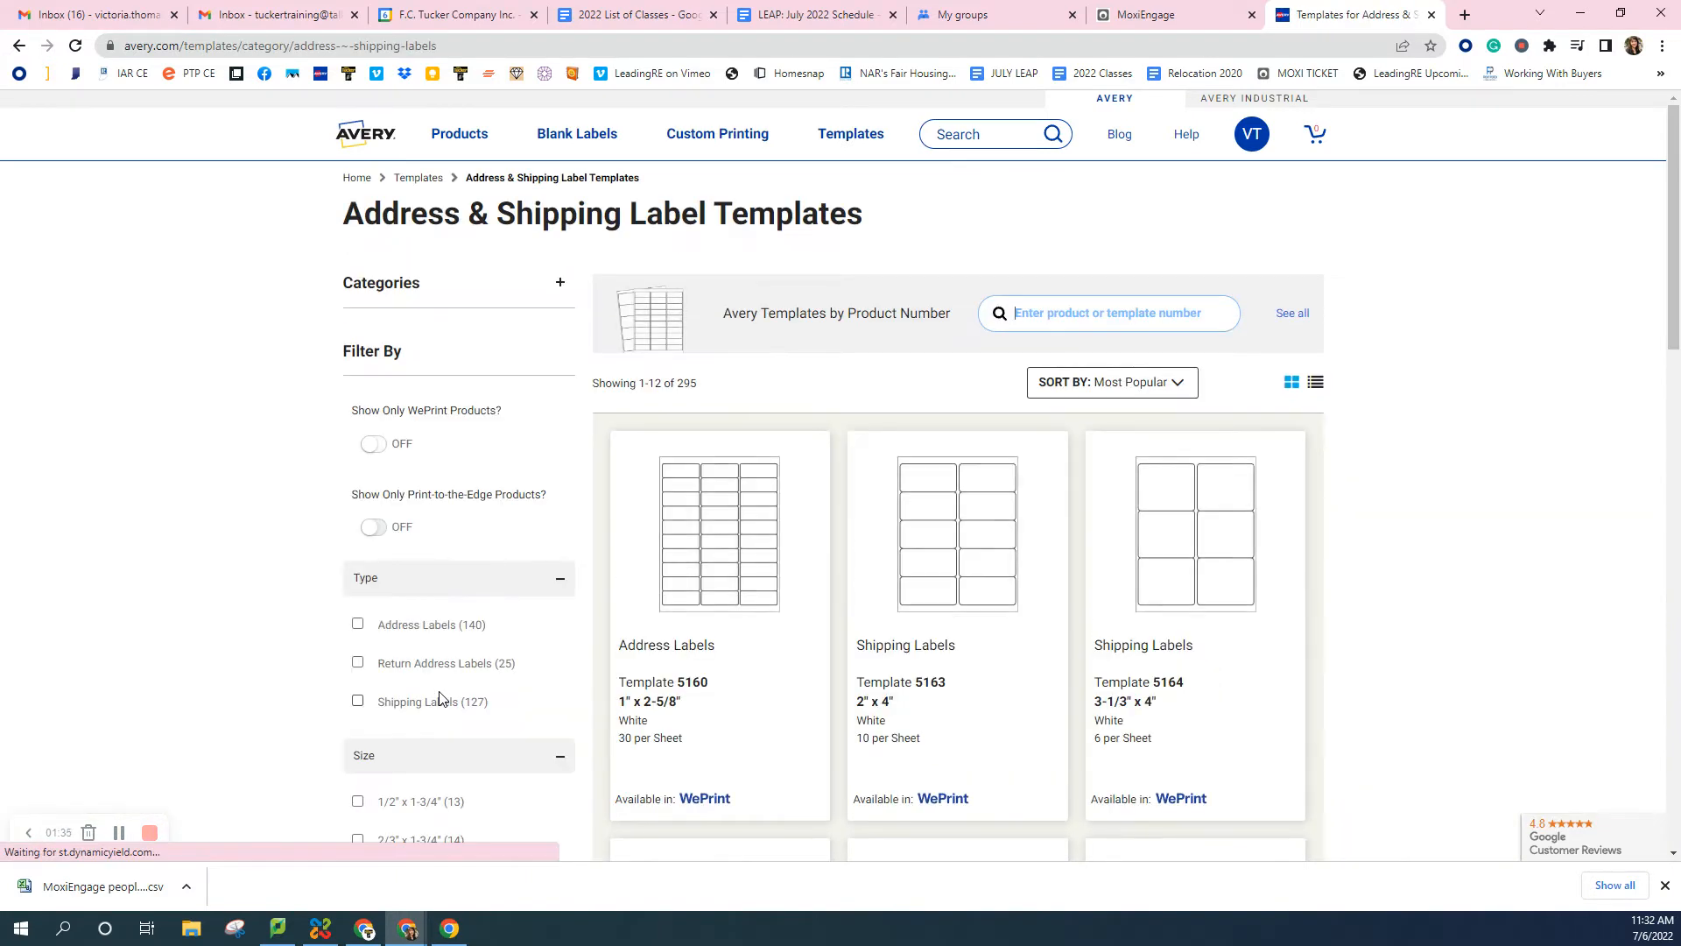
scroll(1462, 563, "down", 4)
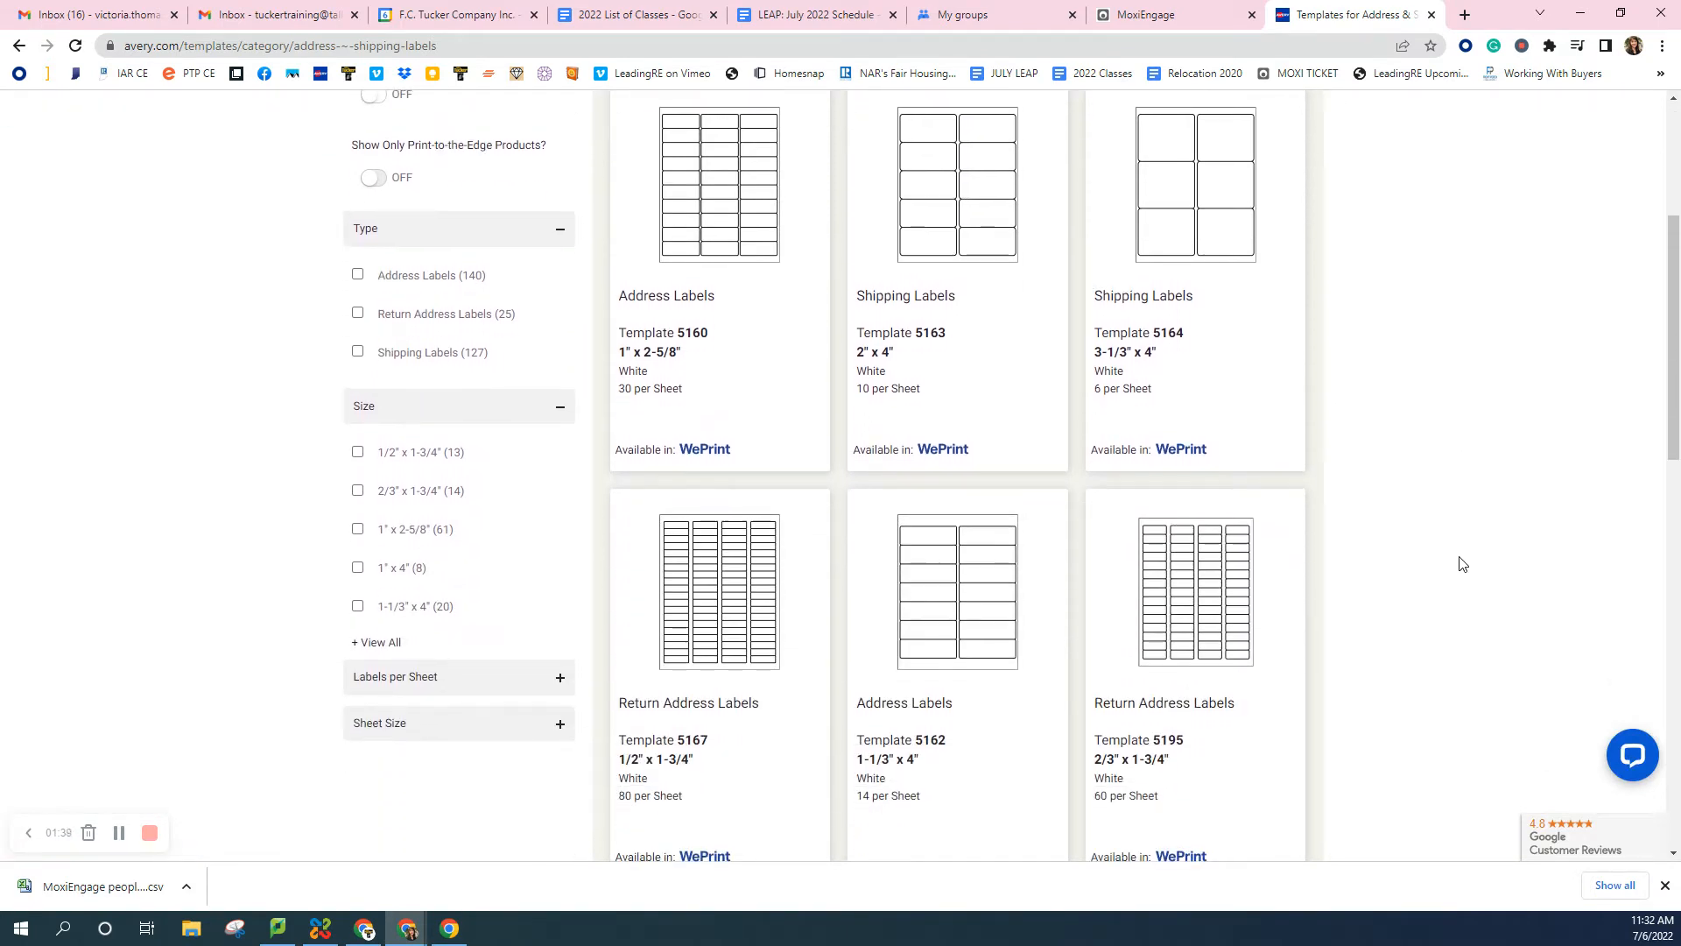
scroll(1460, 563, "up", 2)
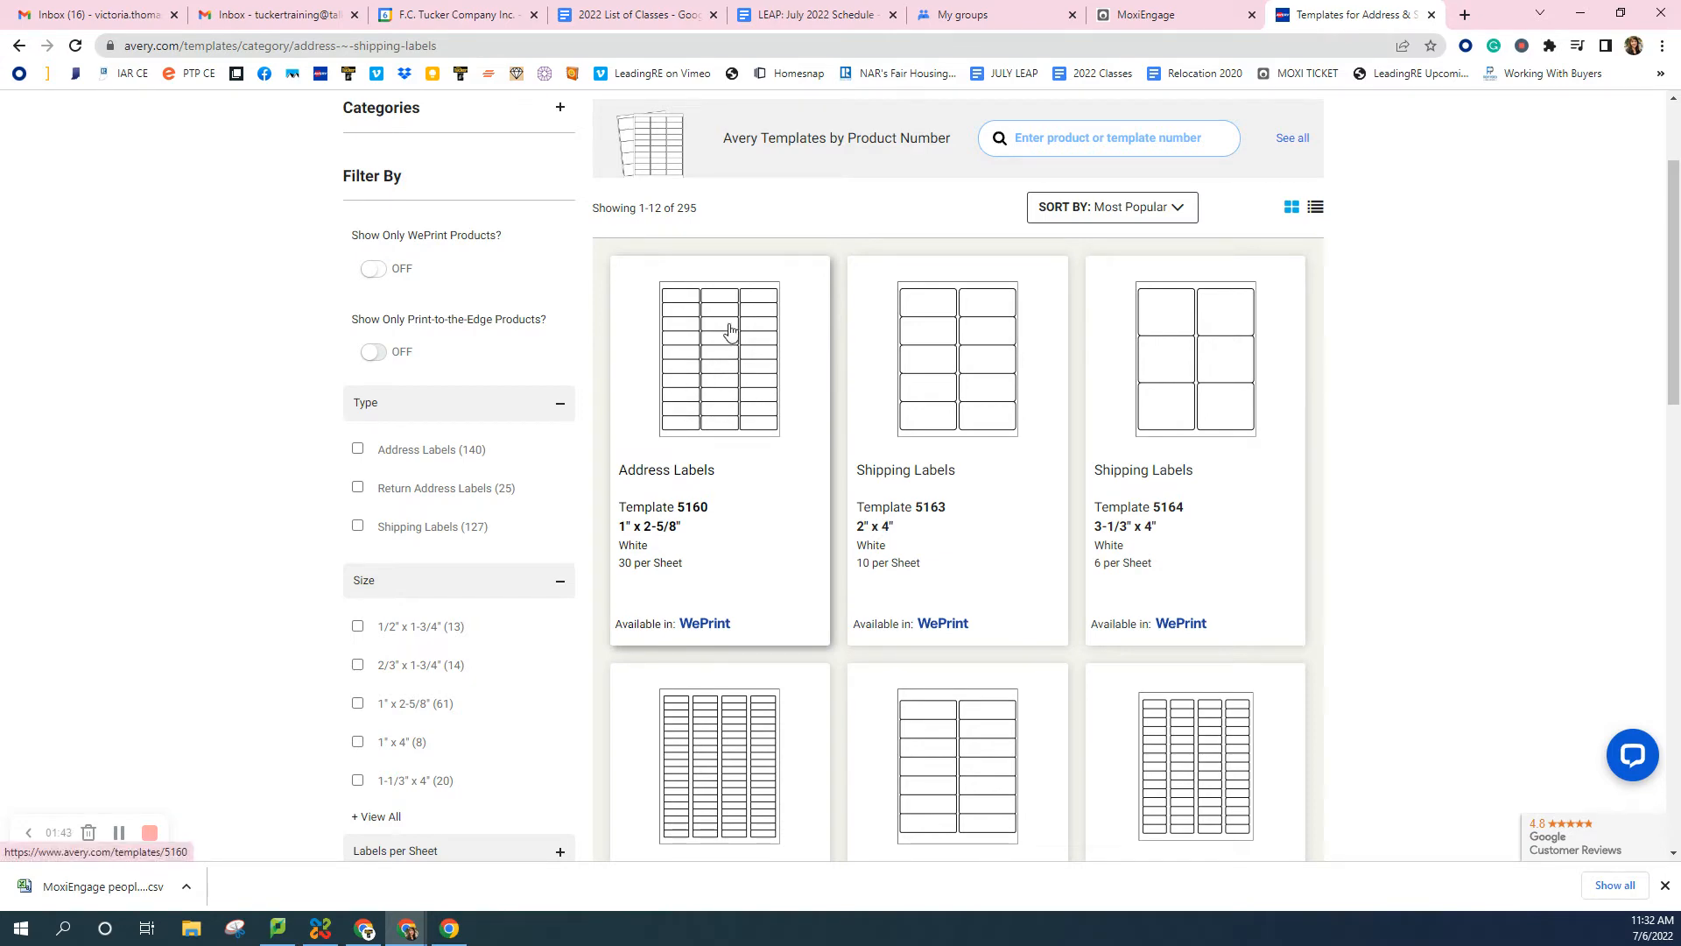
left_click(730, 369)
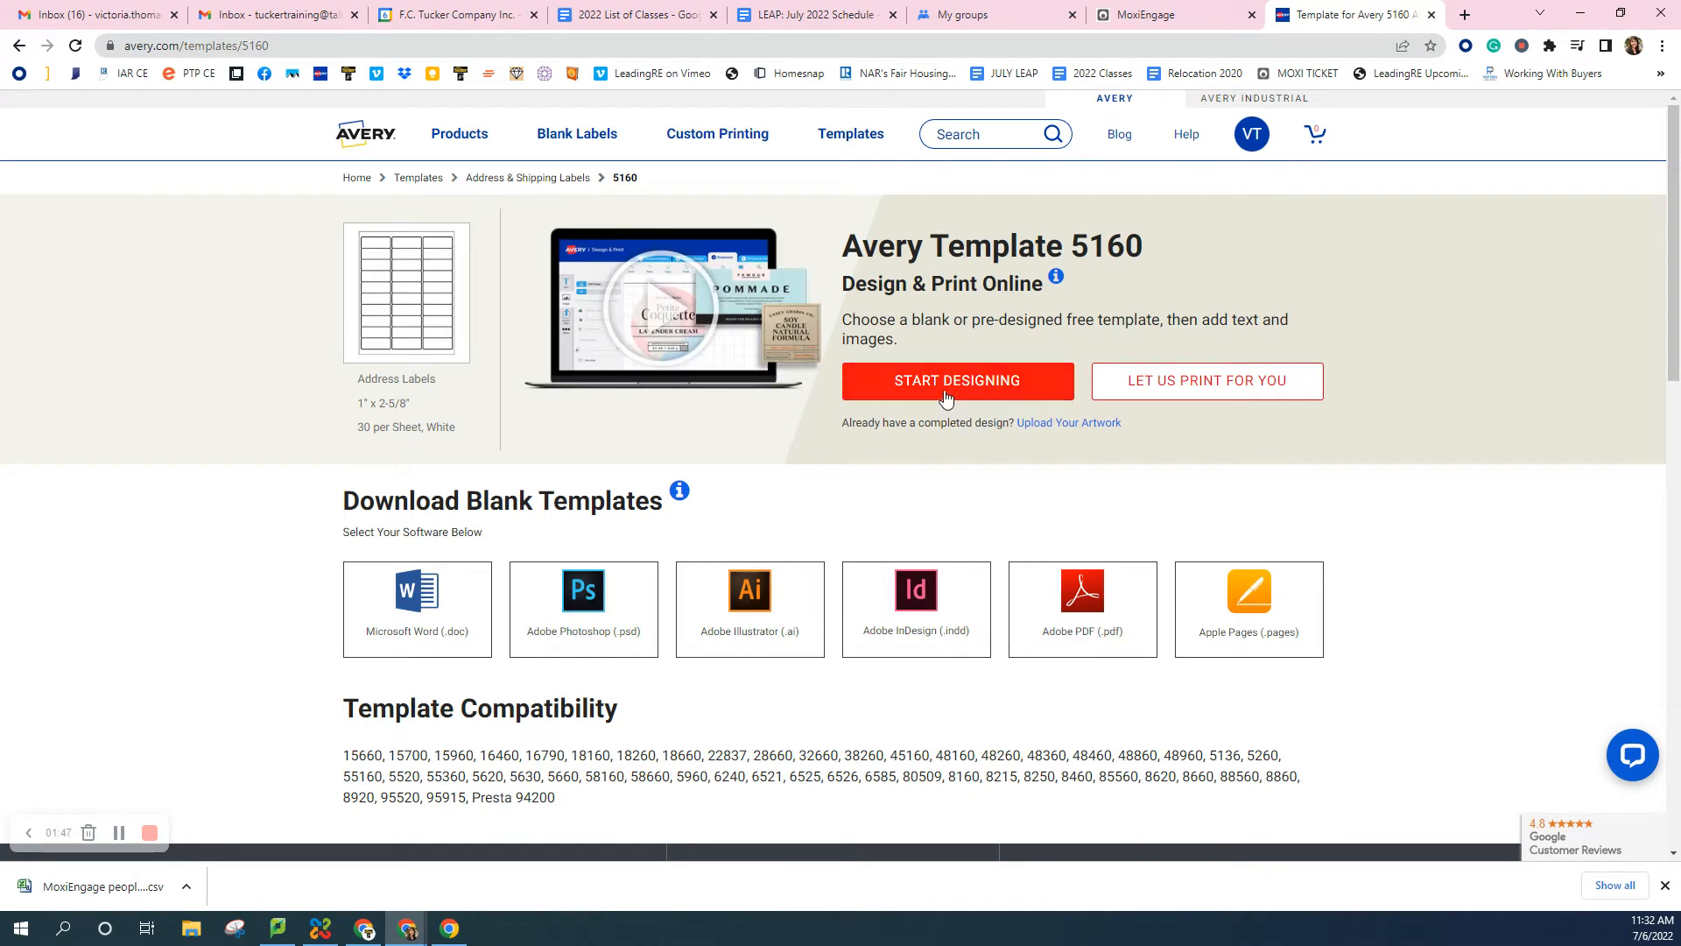
Start designing template 5160 online and choose the blank horizontal label design
left_click(992, 390)
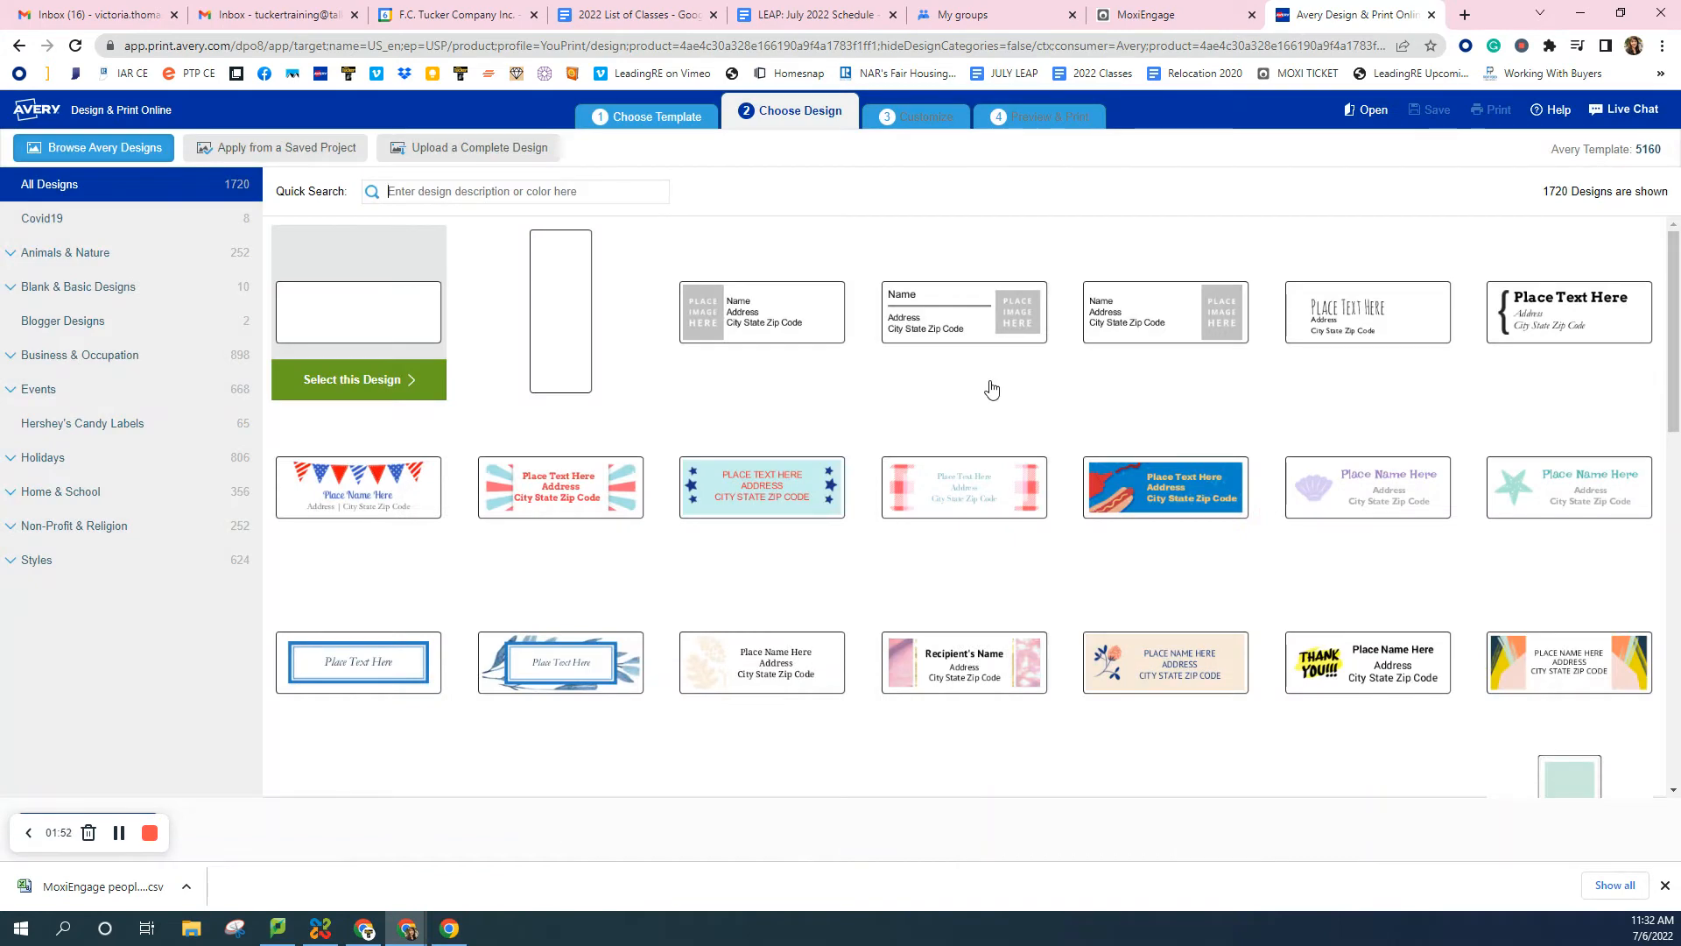
scroll(1077, 424, "down", 5)
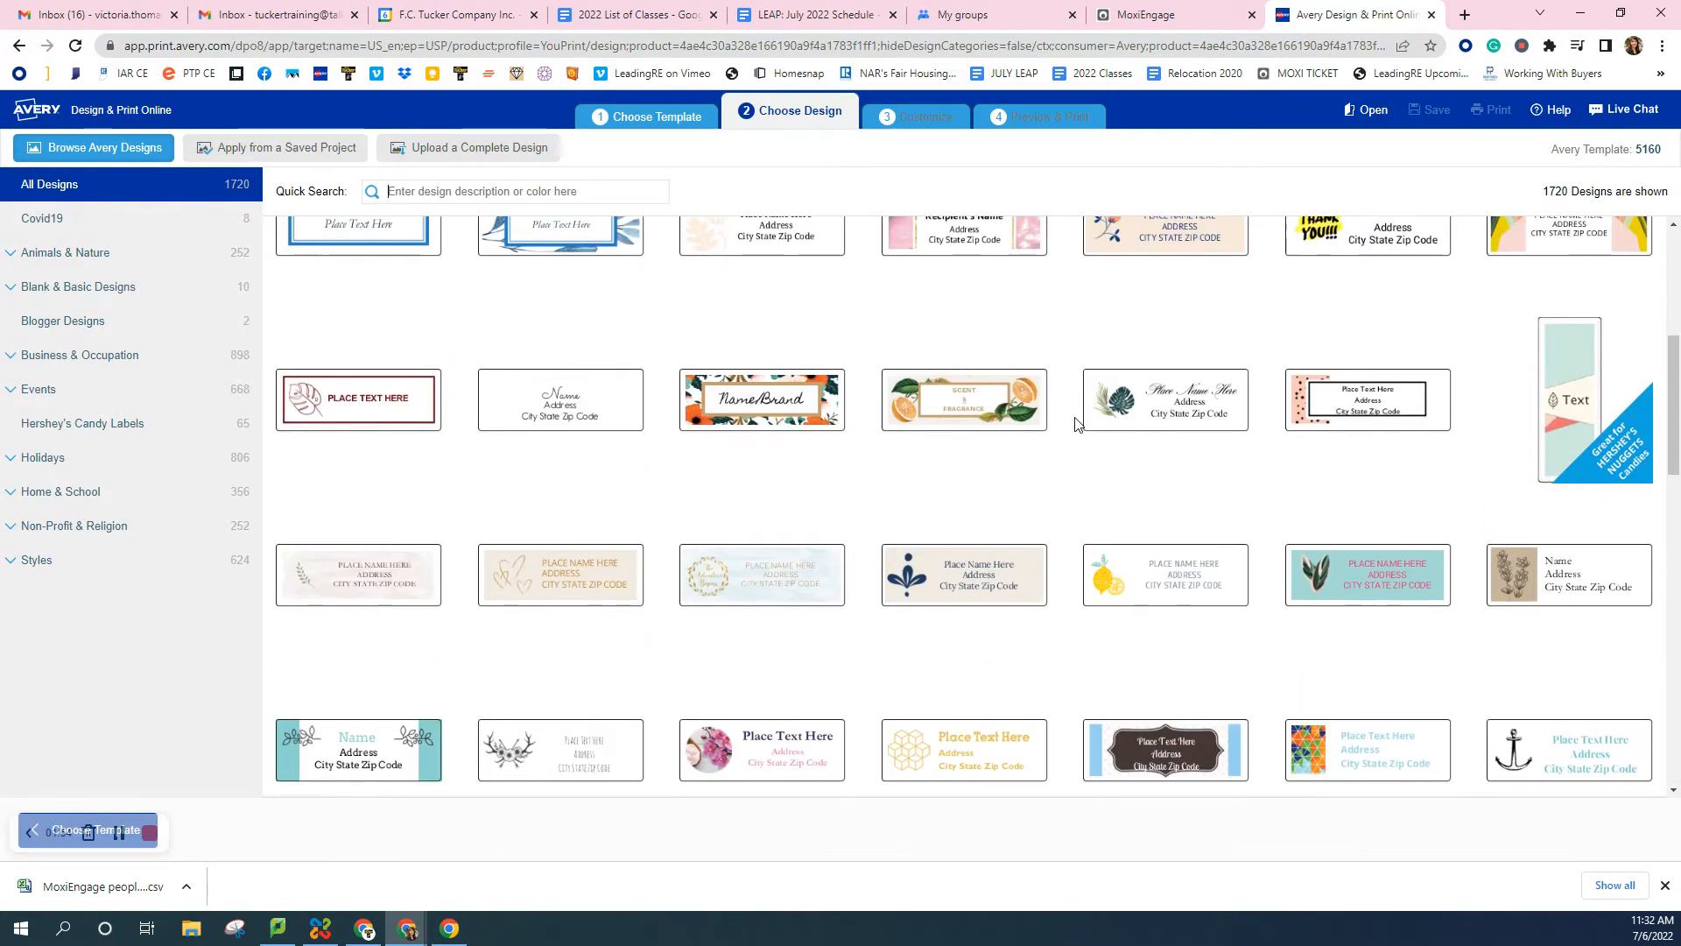
scroll(1077, 424, "down", 5)
scroll(1077, 424, "up", 7)
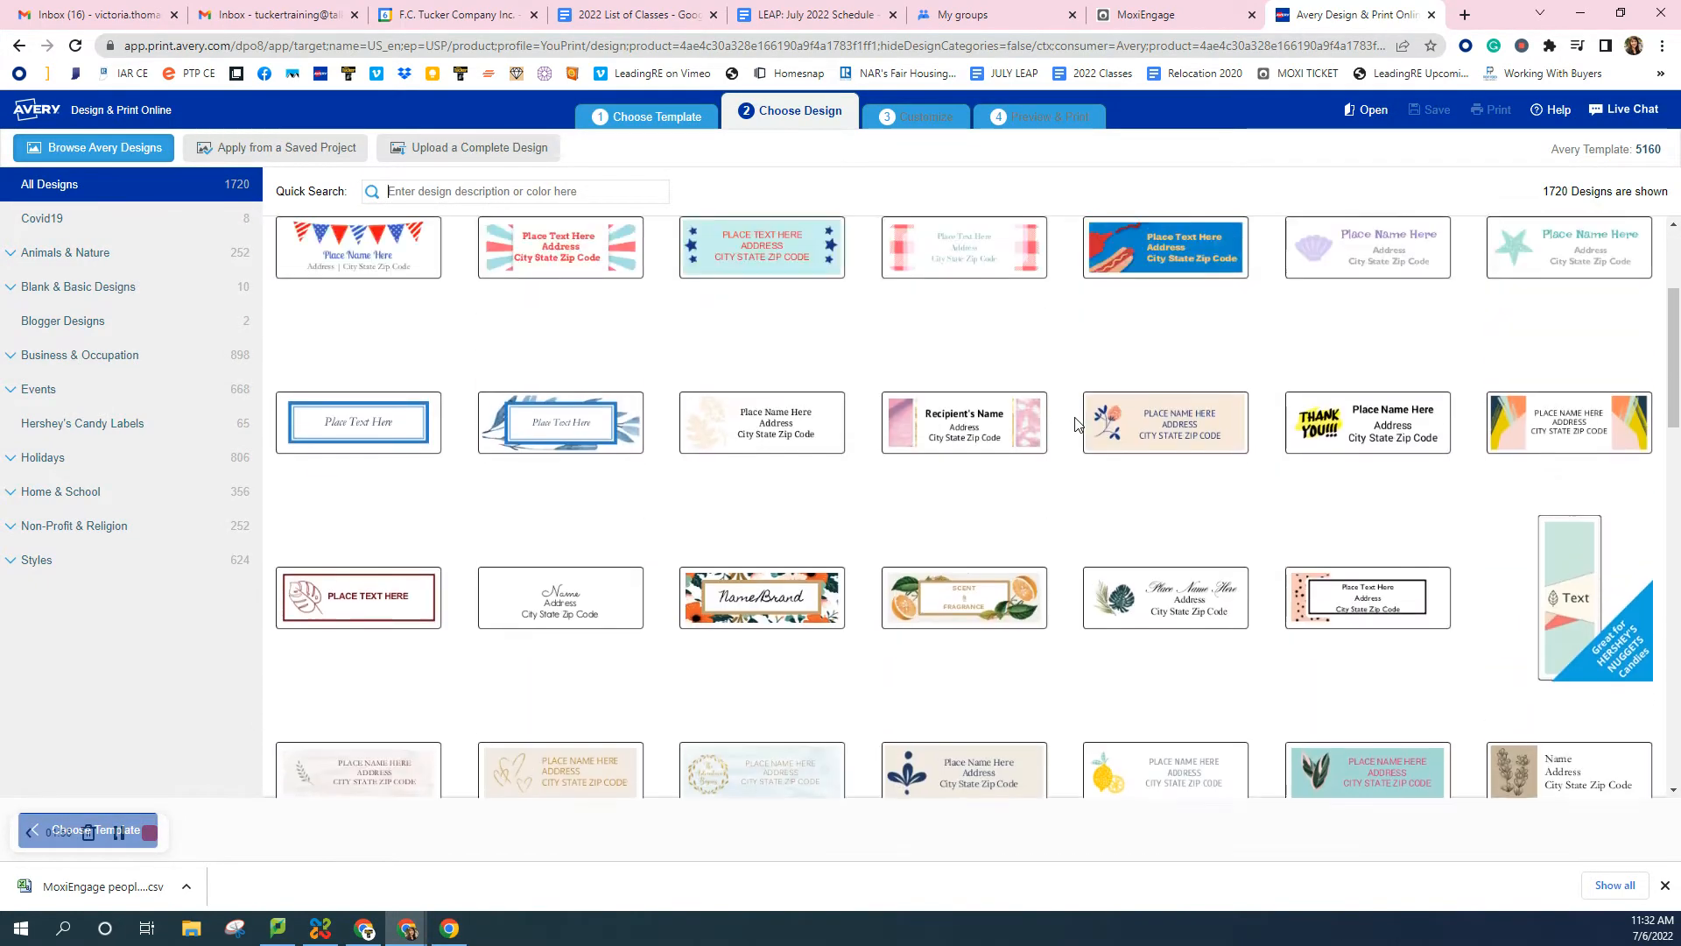
scroll(1076, 424, "up", 3)
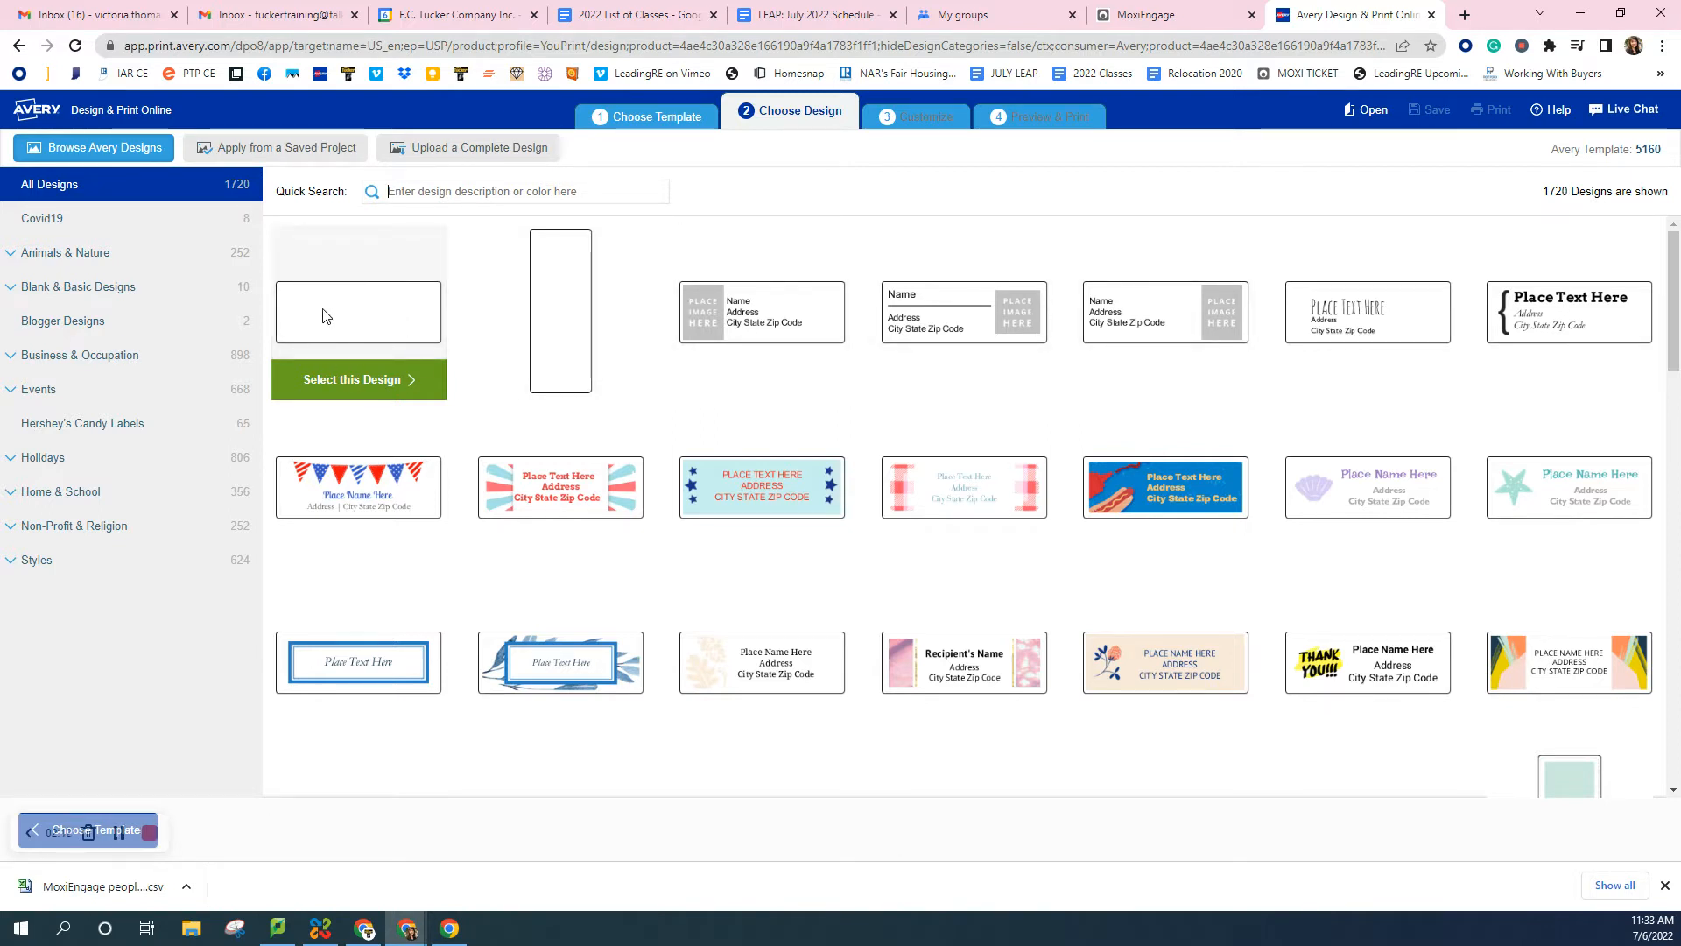
left_click(361, 379)
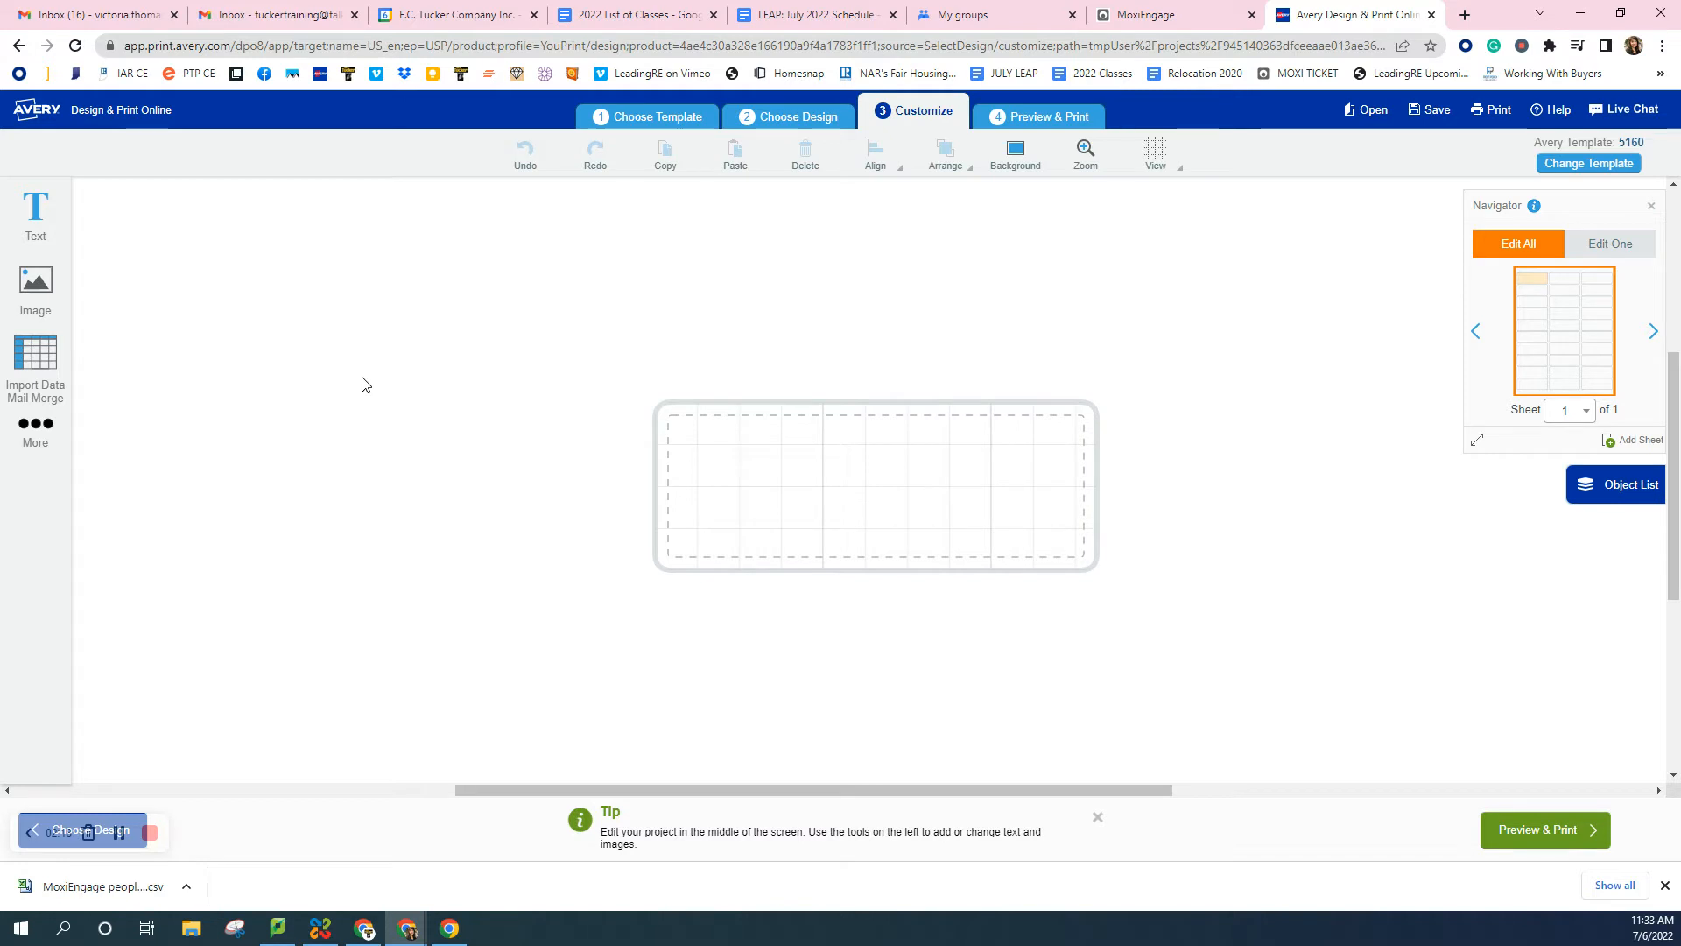
Start a mail merge and load the spreadsheet MoxiEngage people 07-06-2022 from the Downloads folder
left_click(42, 359)
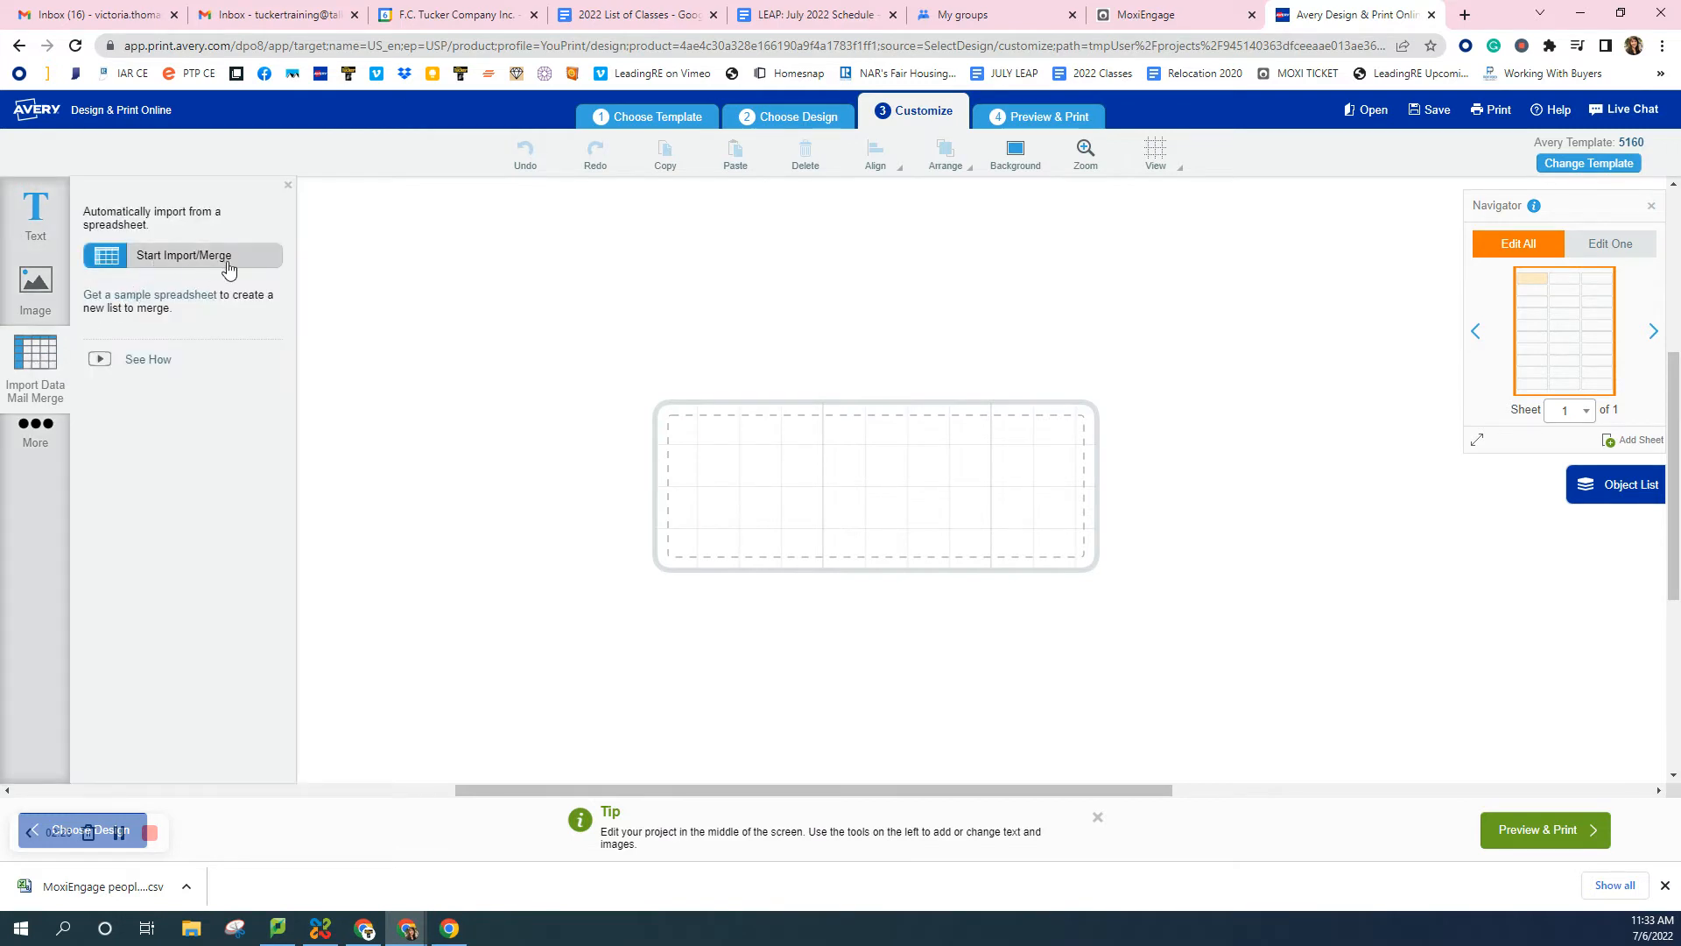
left_click(163, 256)
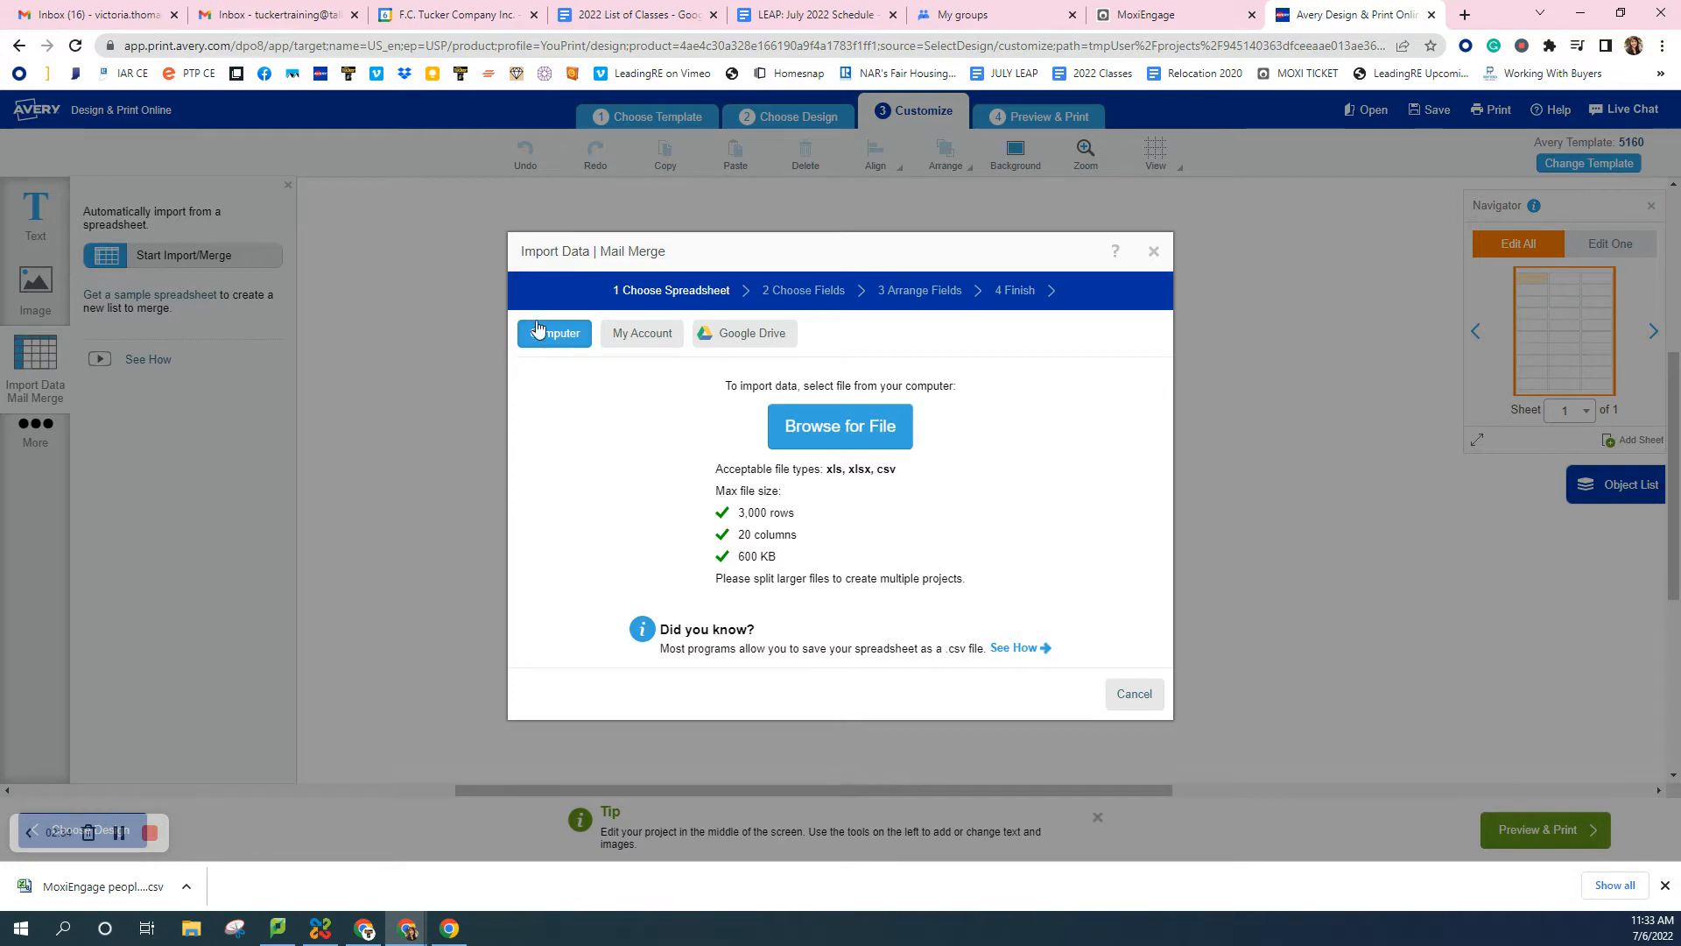
left_click(862, 427)
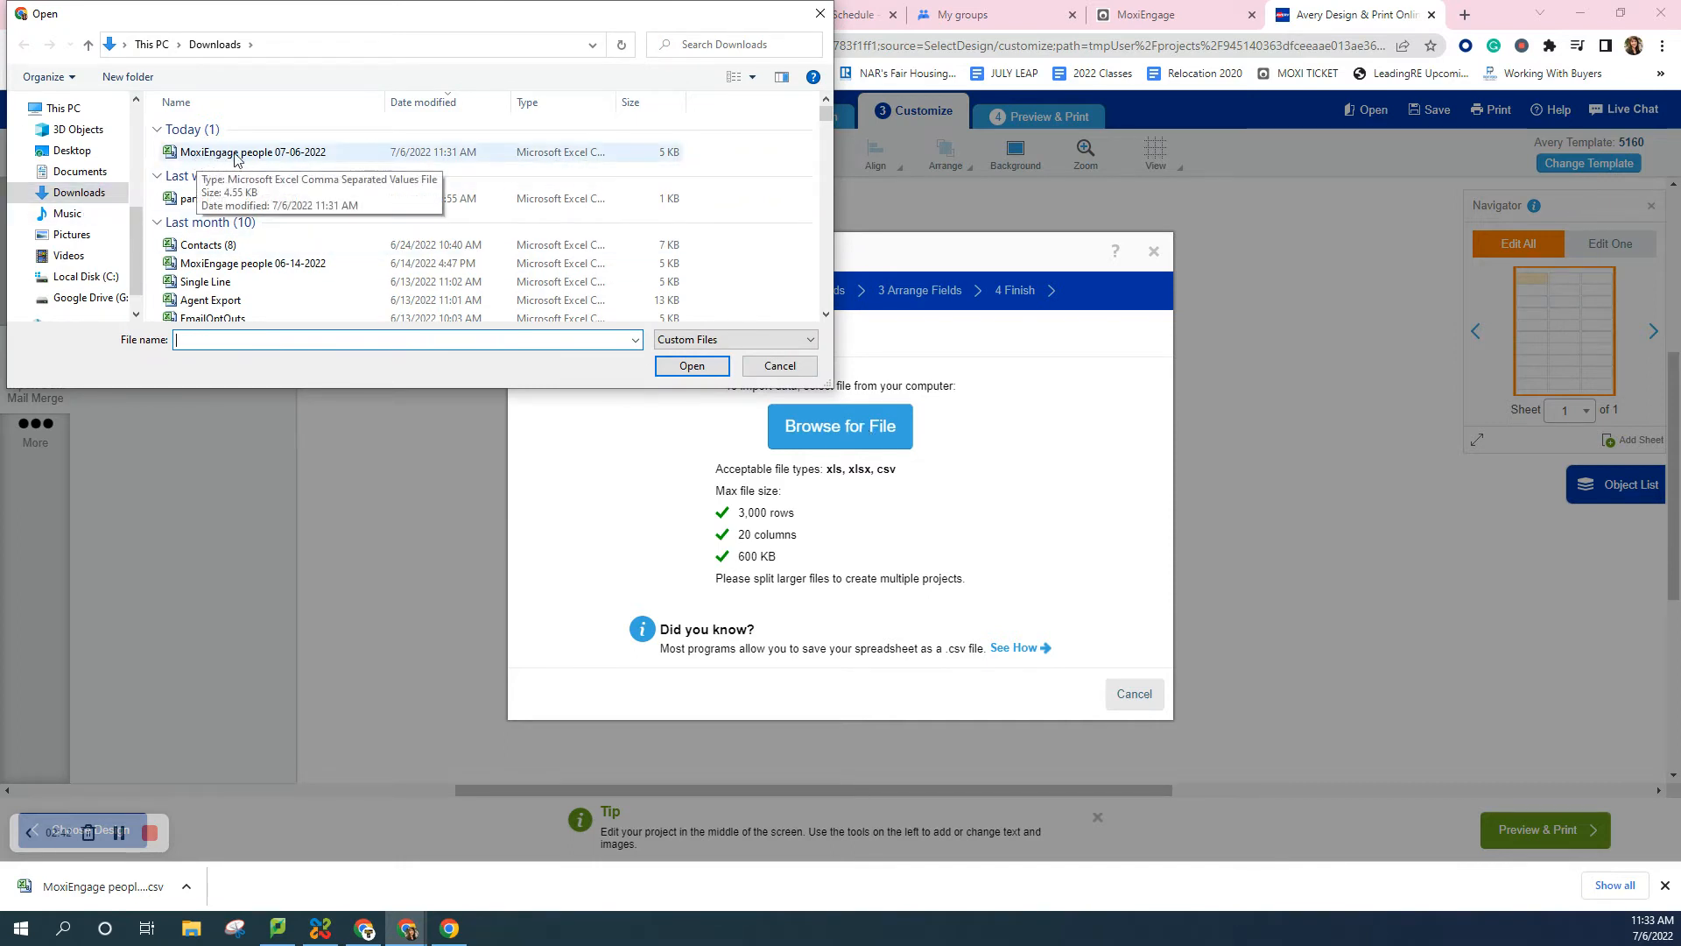
left_click(299, 156)
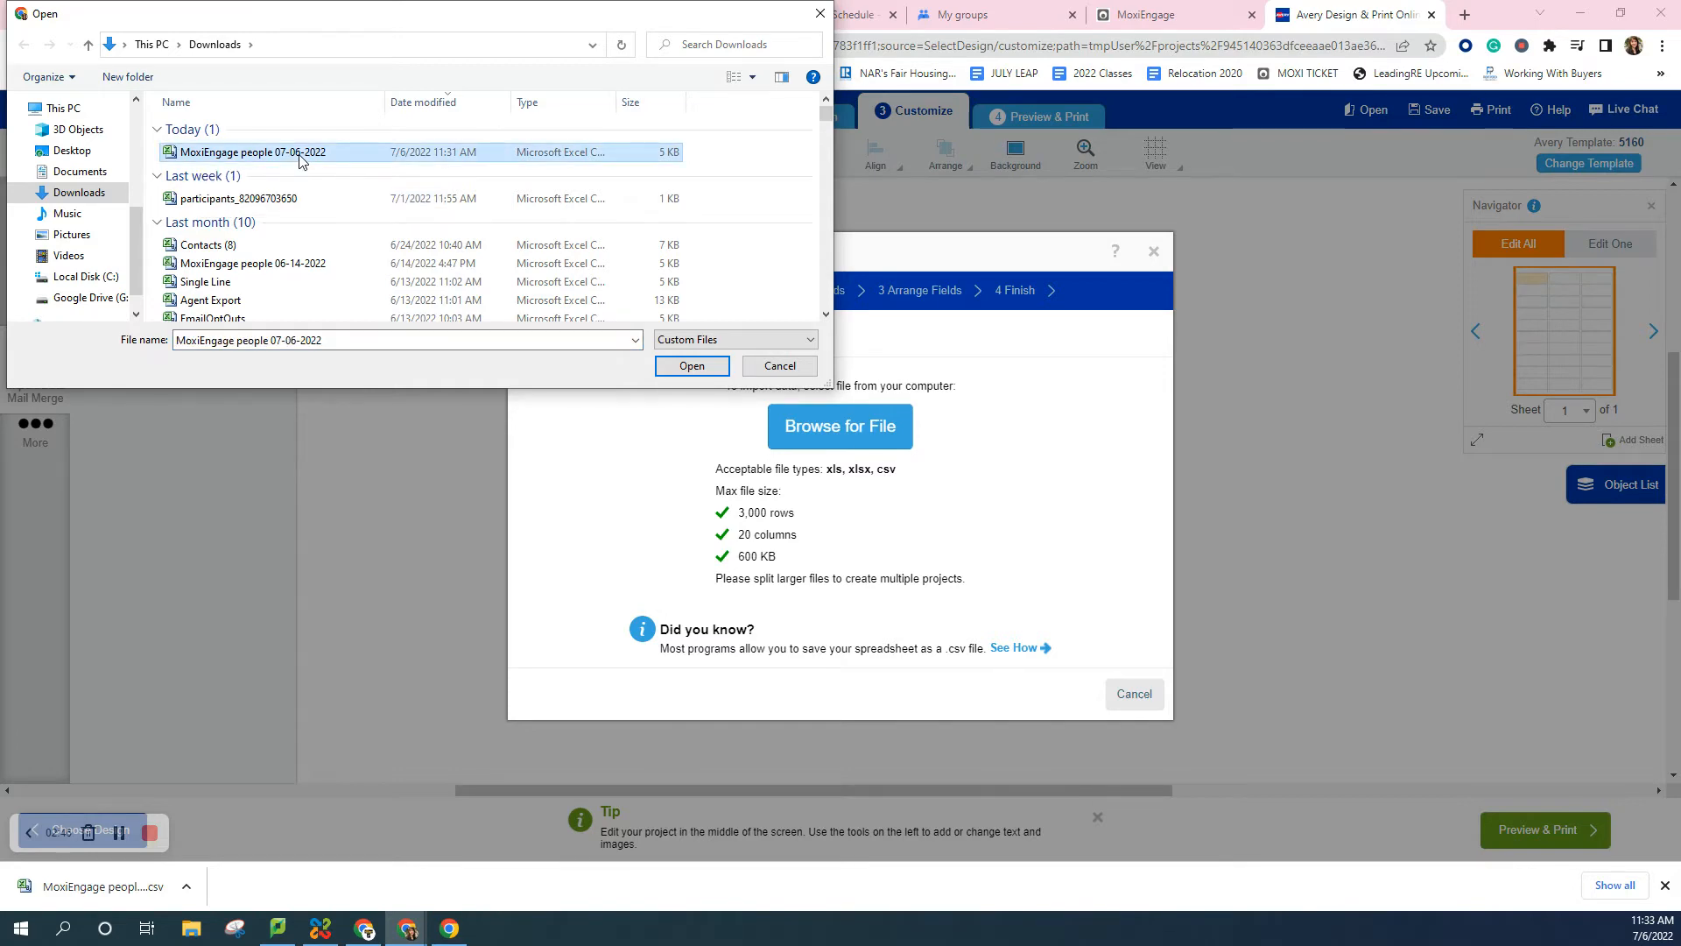
left_click(692, 366)
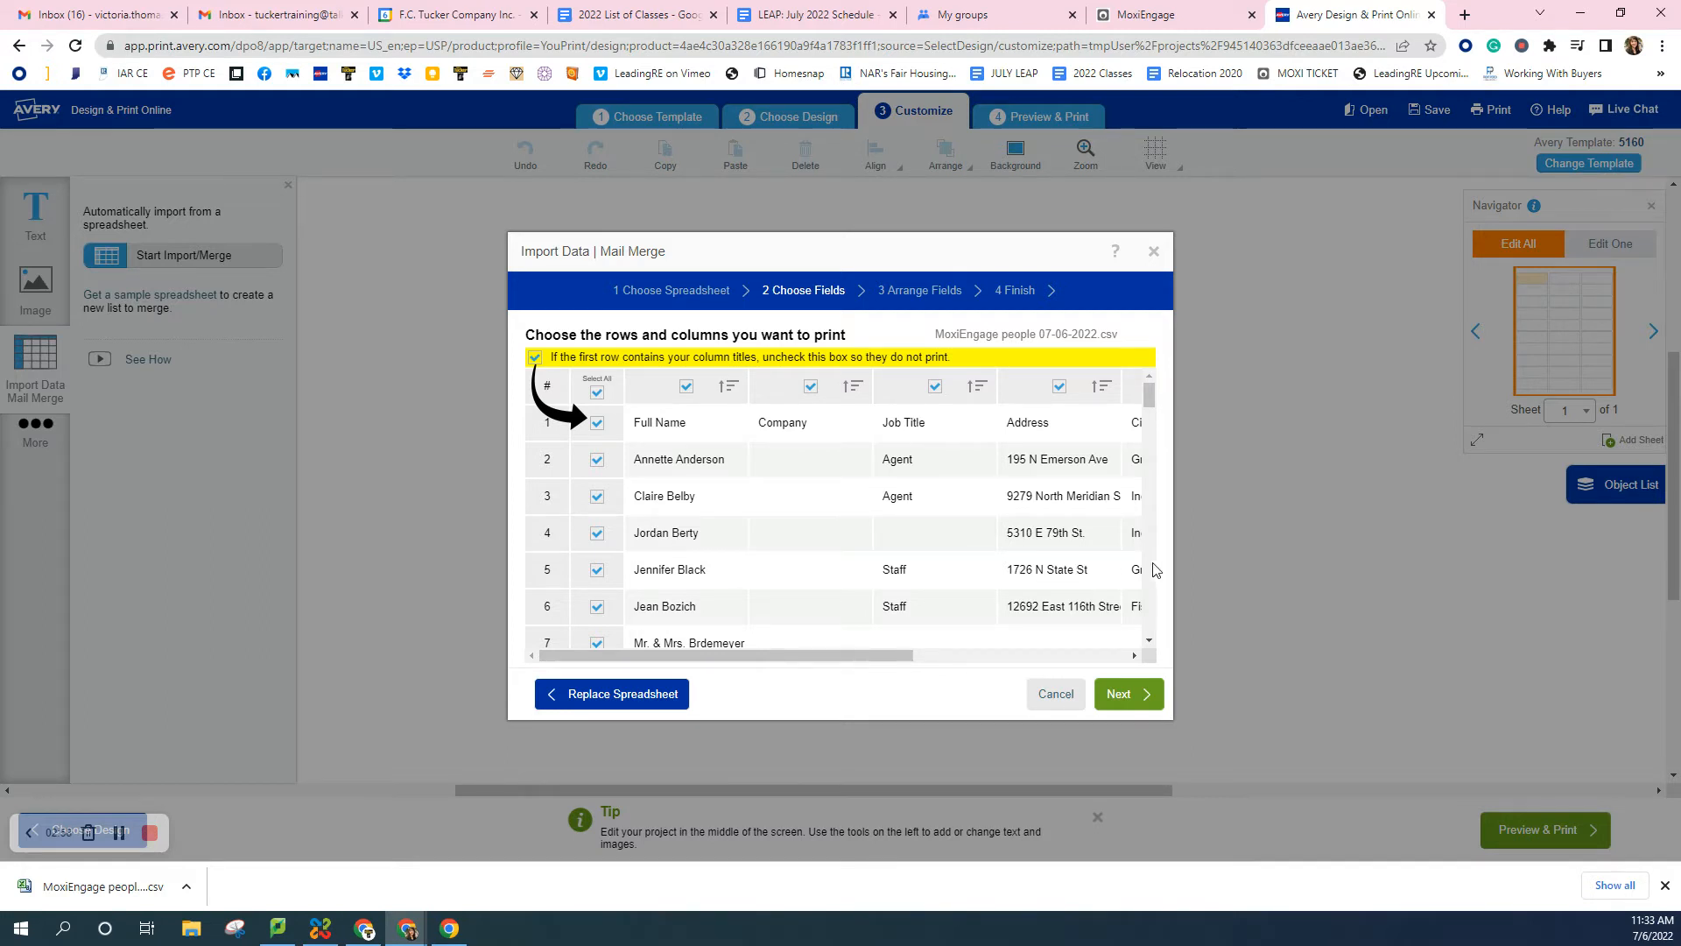
Exclude the Company and Job Title columns from the mail merge
left_click(811, 386)
left_click(933, 387)
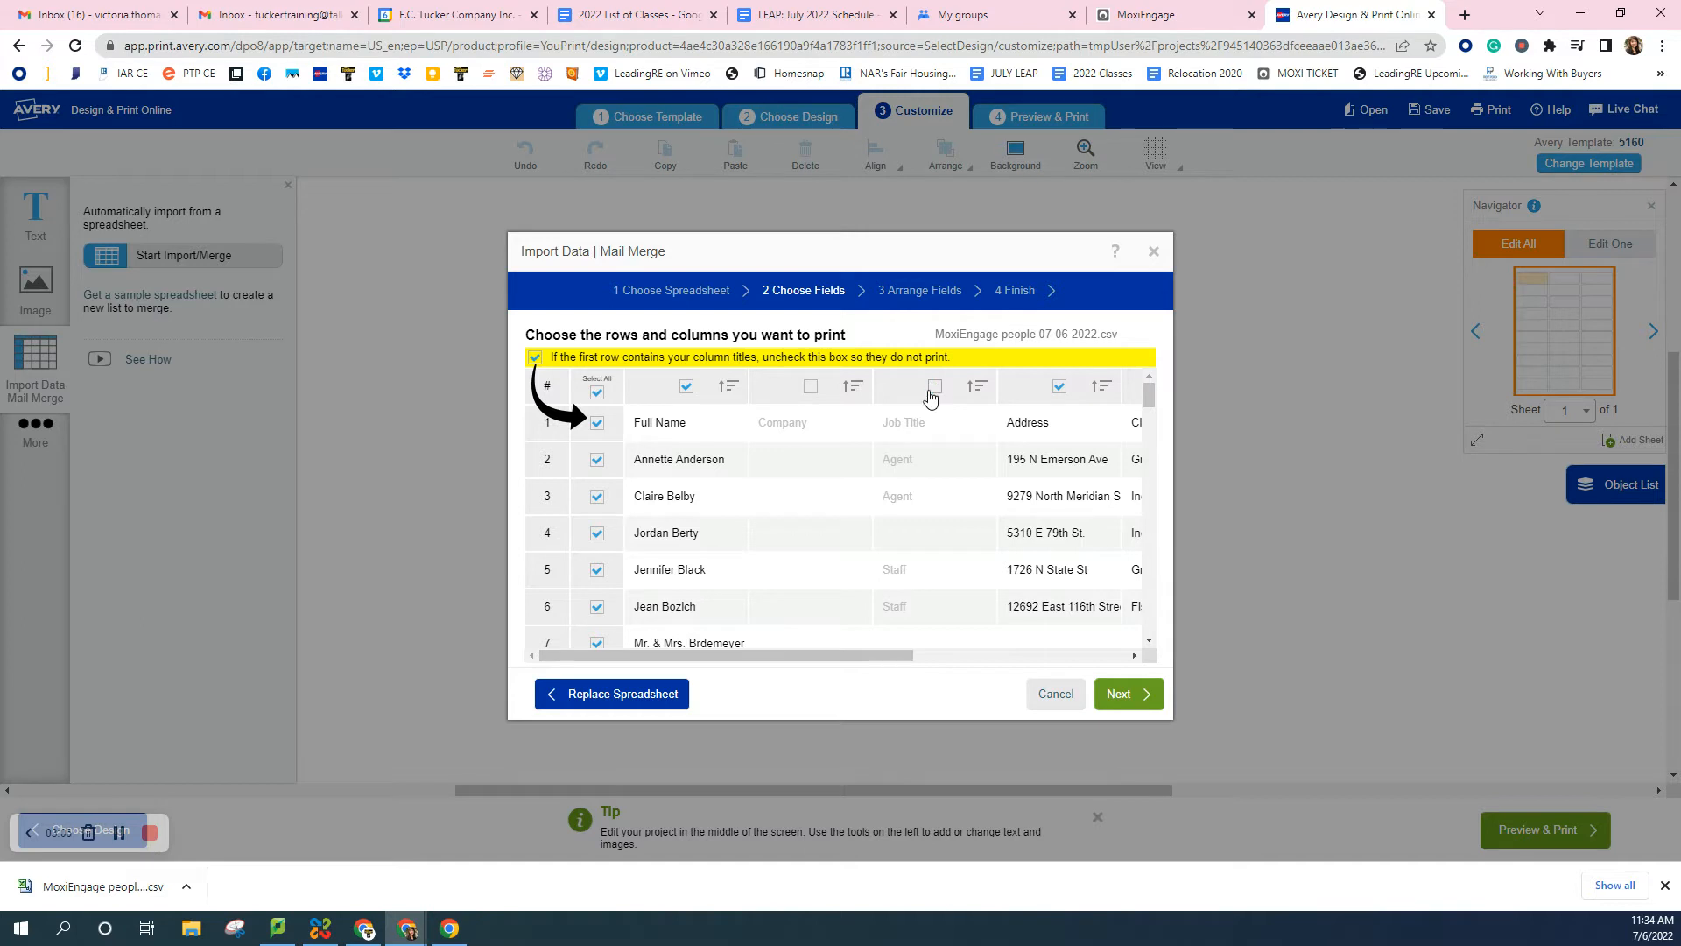
mouse_move(688, 651)
left_mouse_down()
mouse_move(914, 658)
mouse_move(700, 658)
left_mouse_up()
Exclude row 7, the contact without an address, from the merge, and proceed to arranging the fields
scroll(659, 431, "down", 1)
scroll(660, 431, "down", 1)
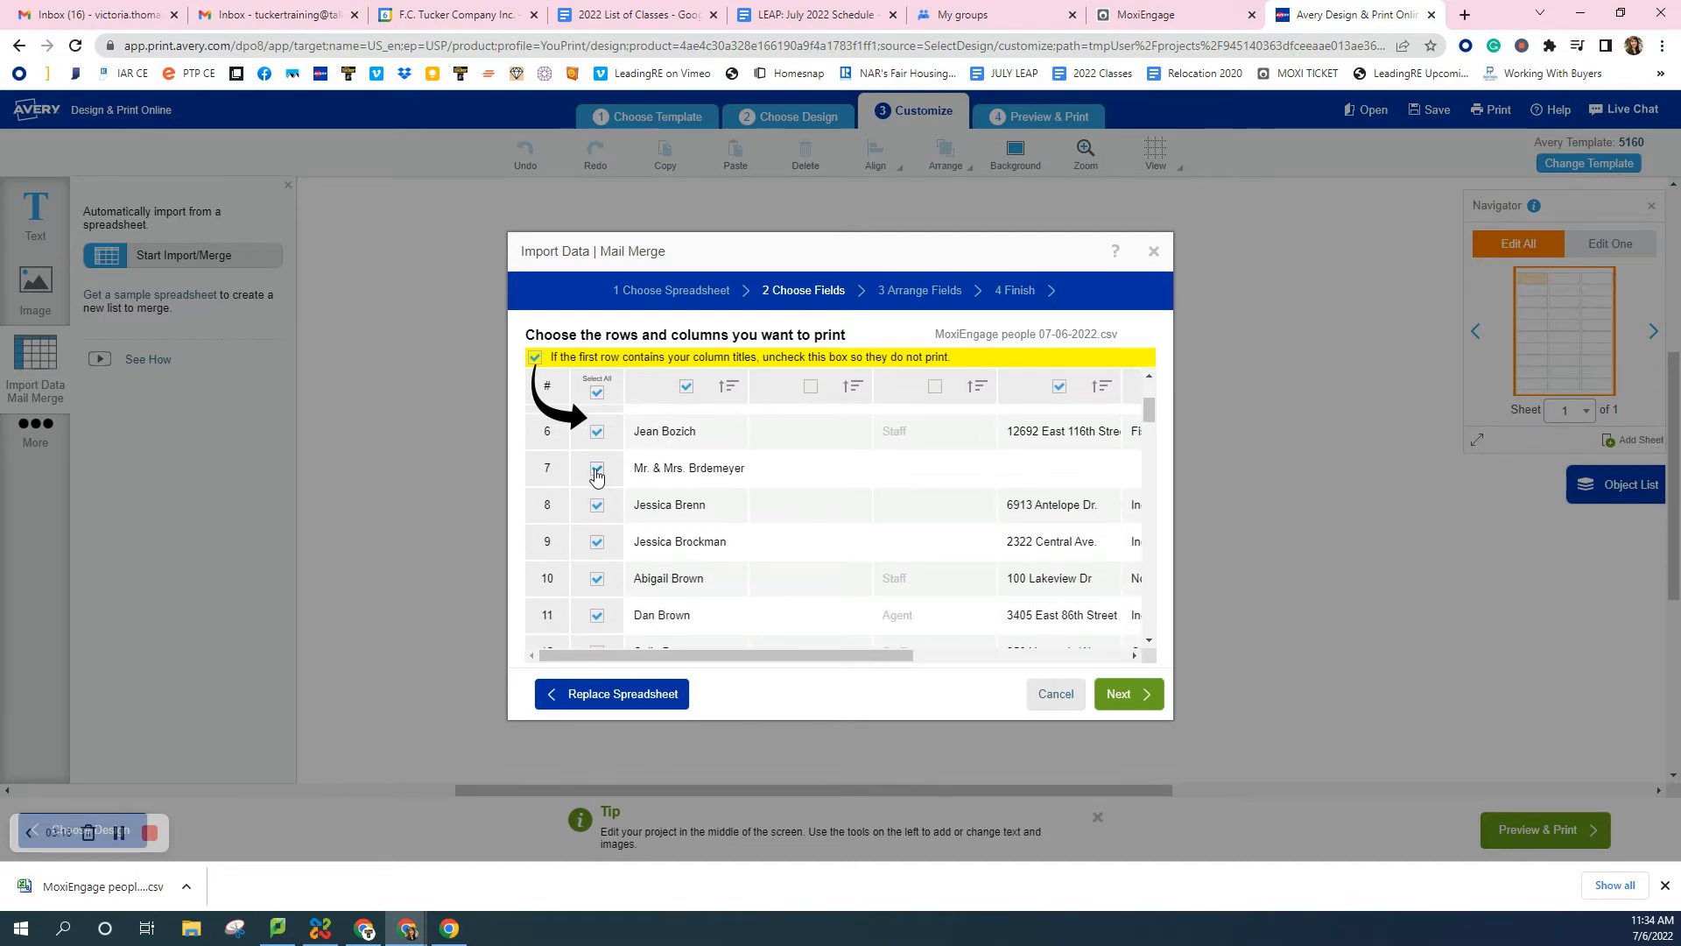
left_click(597, 469)
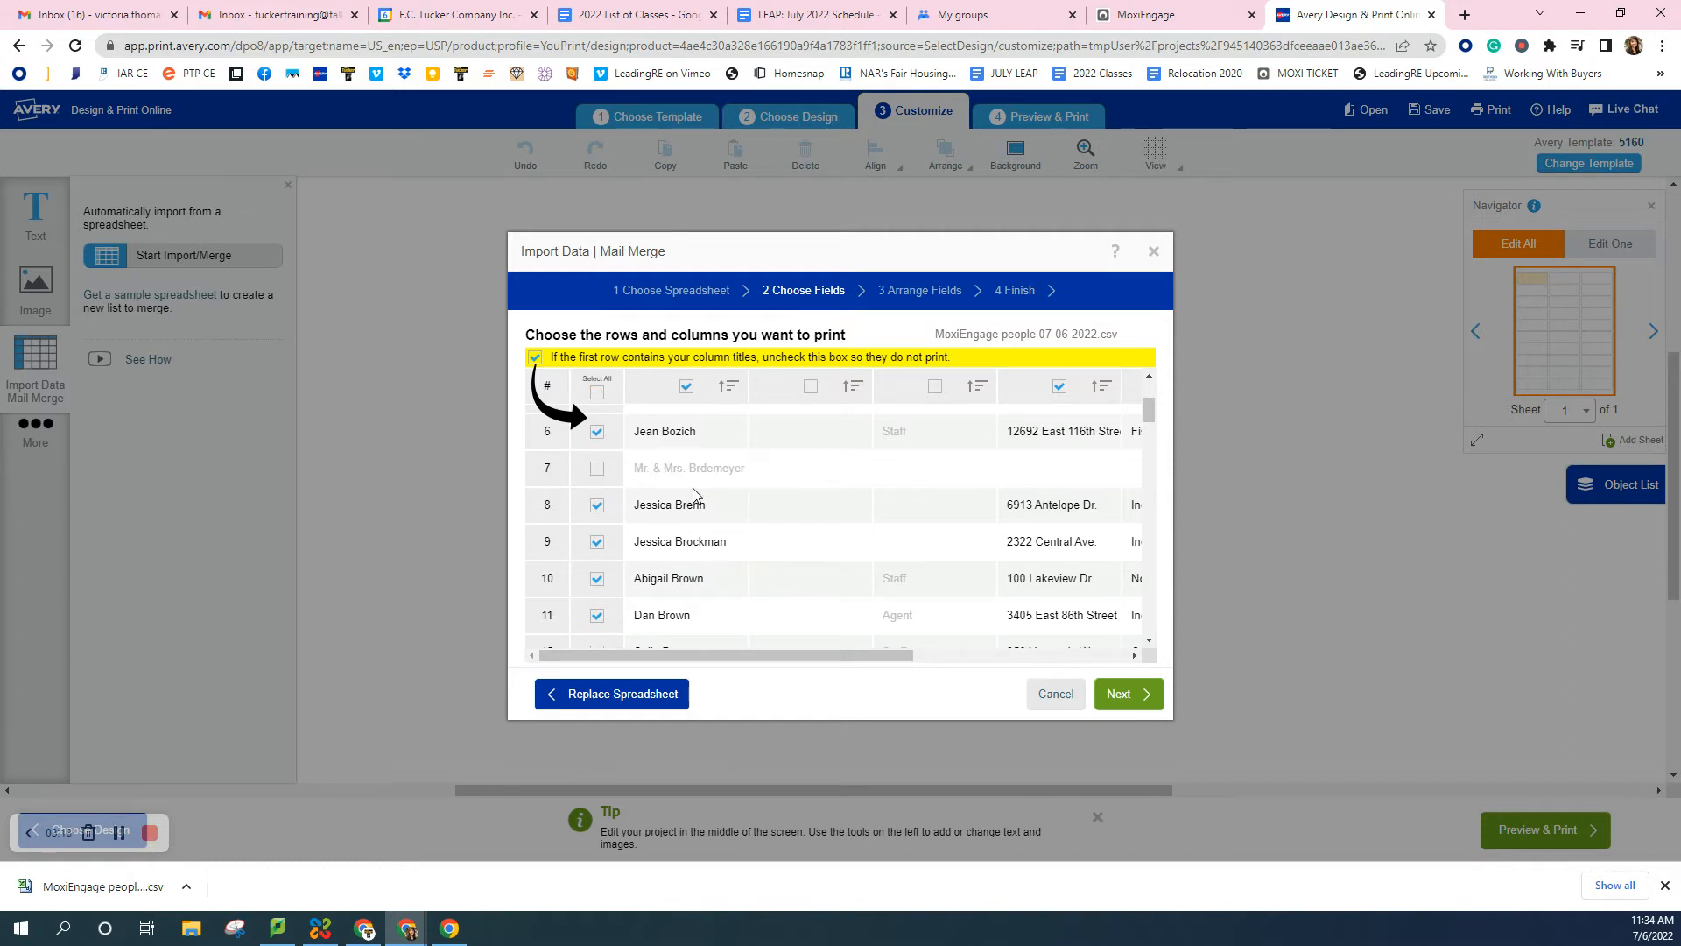
scroll(691, 488, "down", 3)
scroll(693, 496, "down", 6)
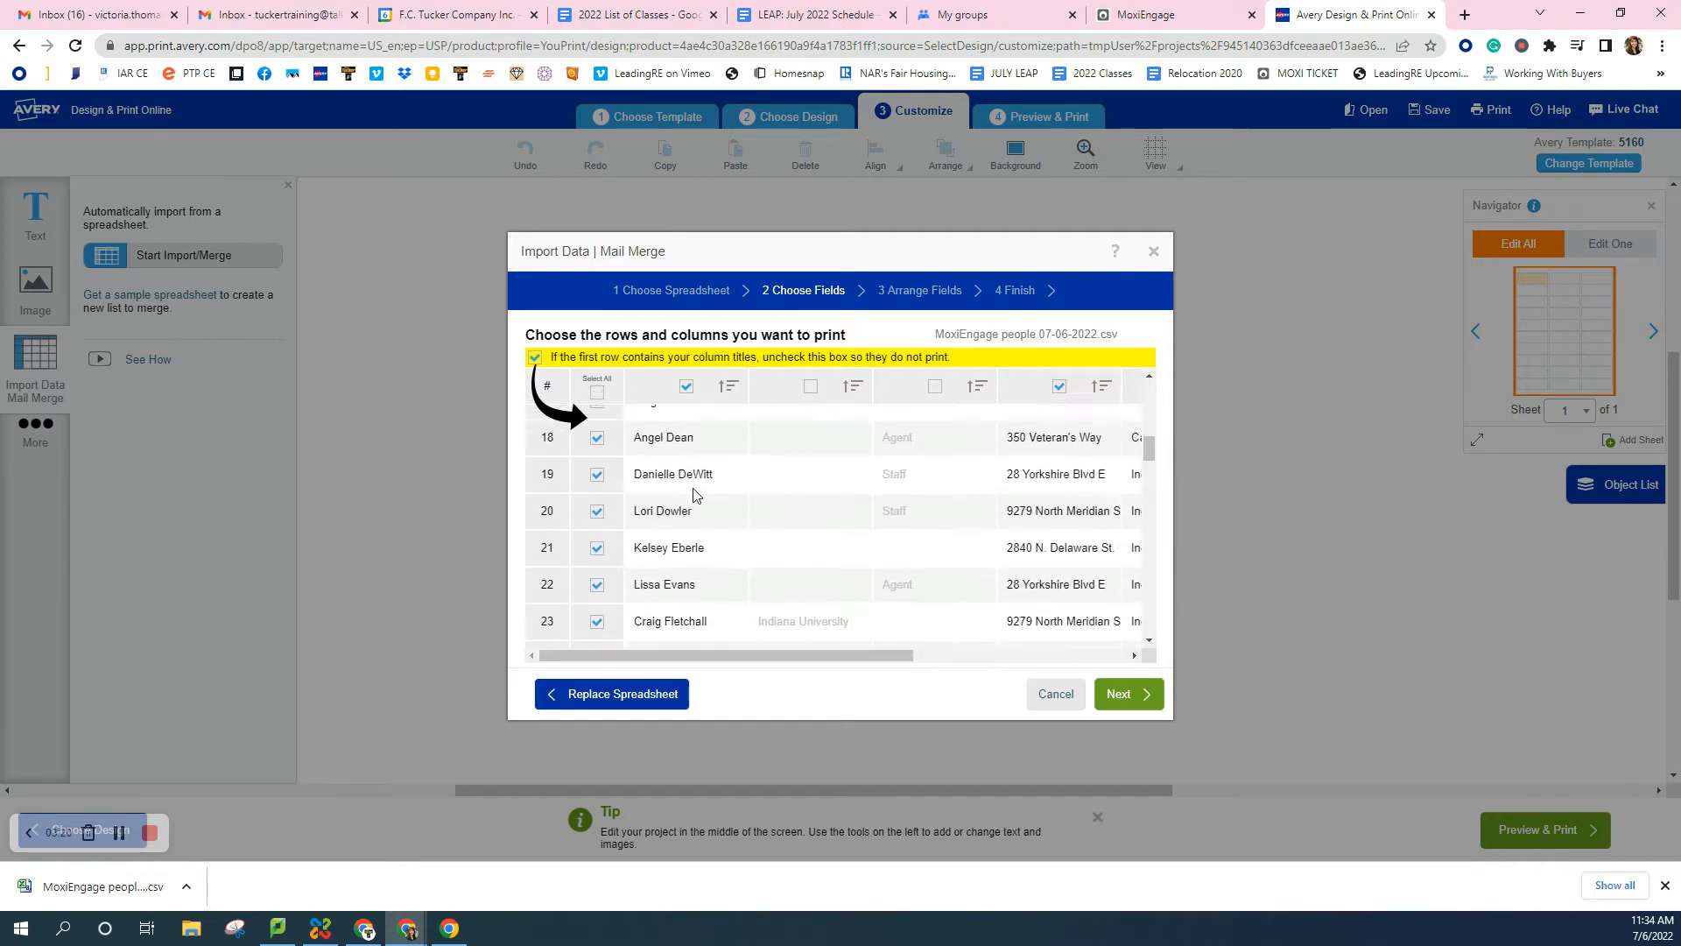
scroll(693, 495, "down", 1)
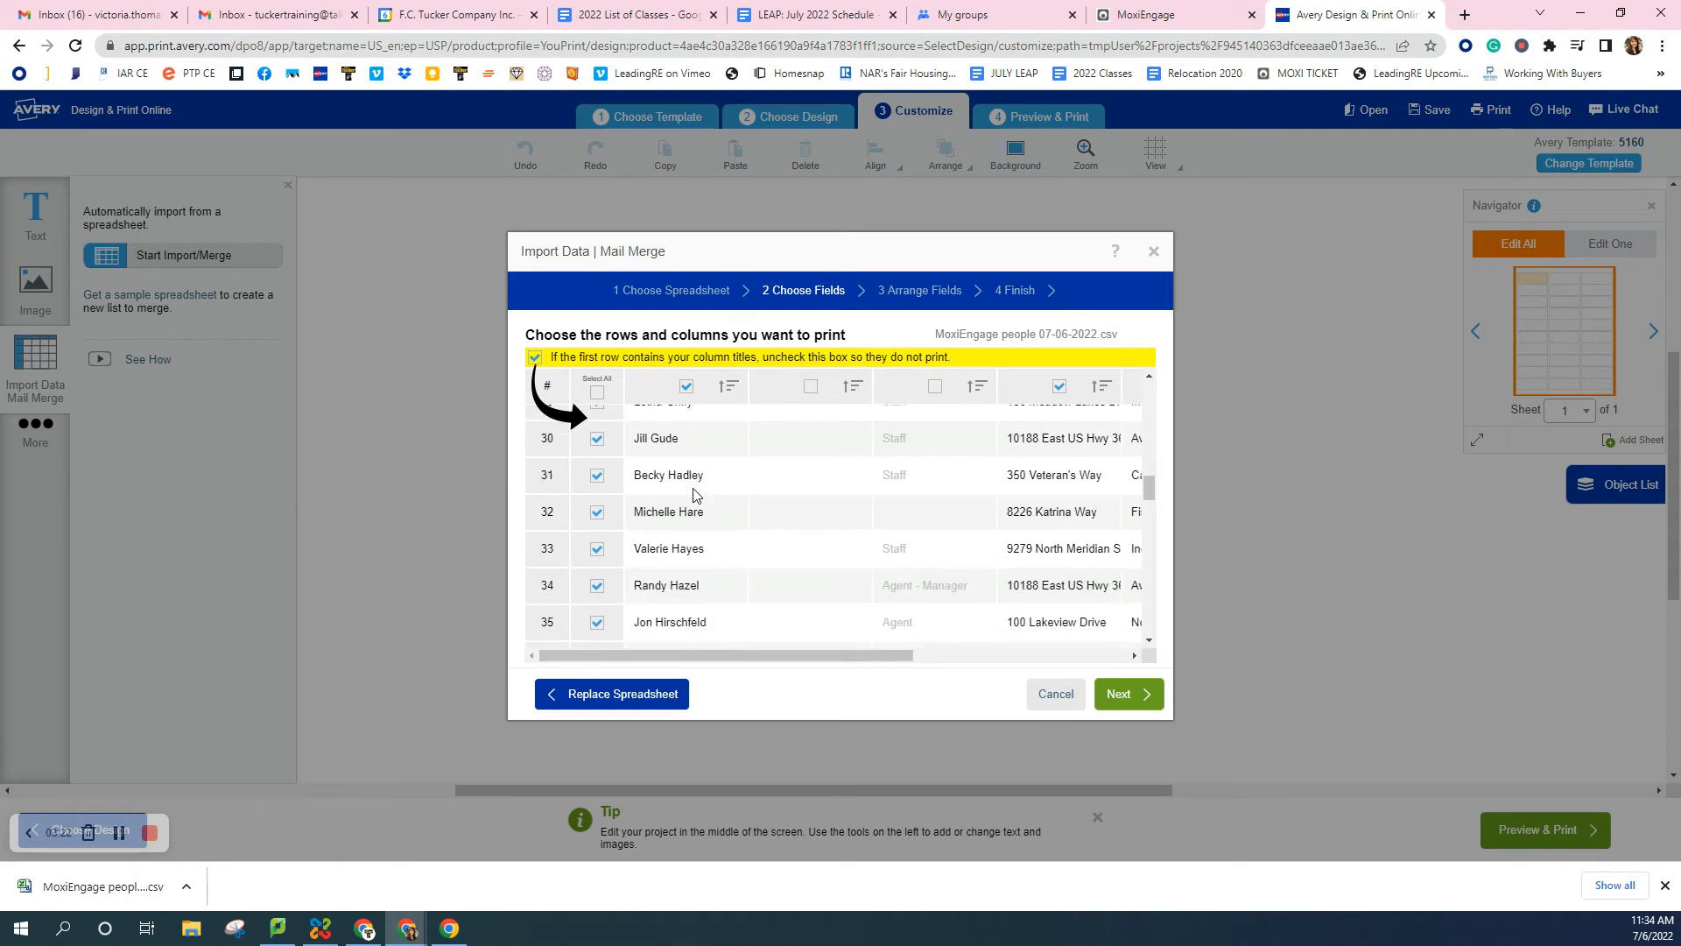
scroll(694, 496, "up", 6)
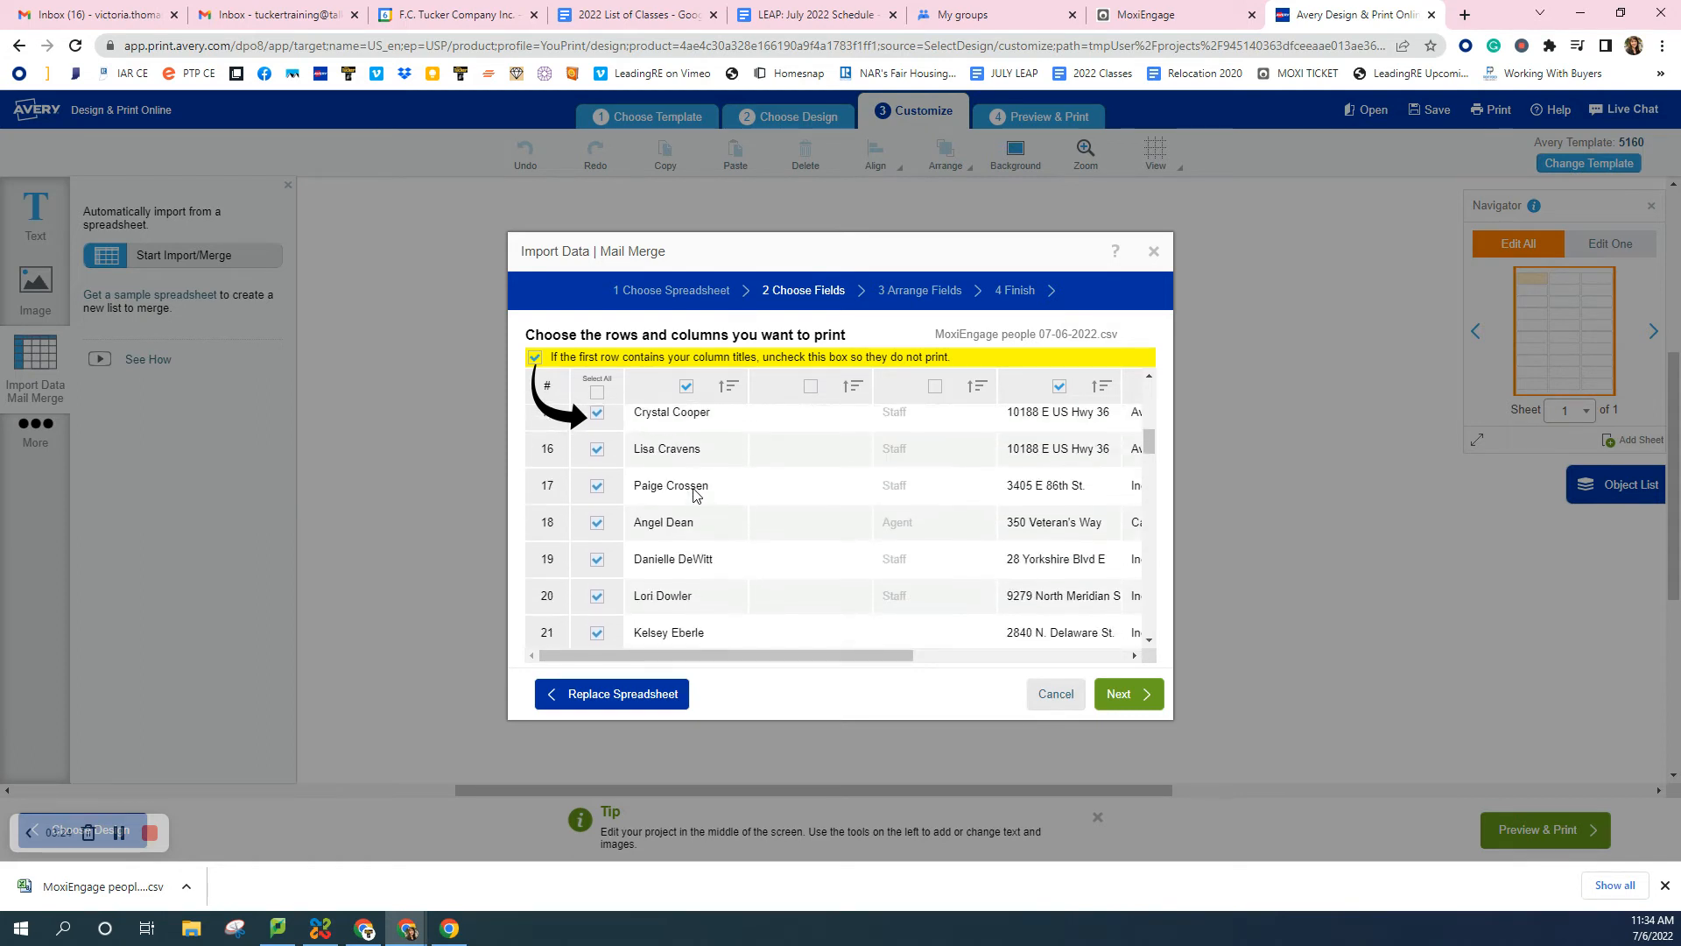
scroll(693, 496, "up", 6)
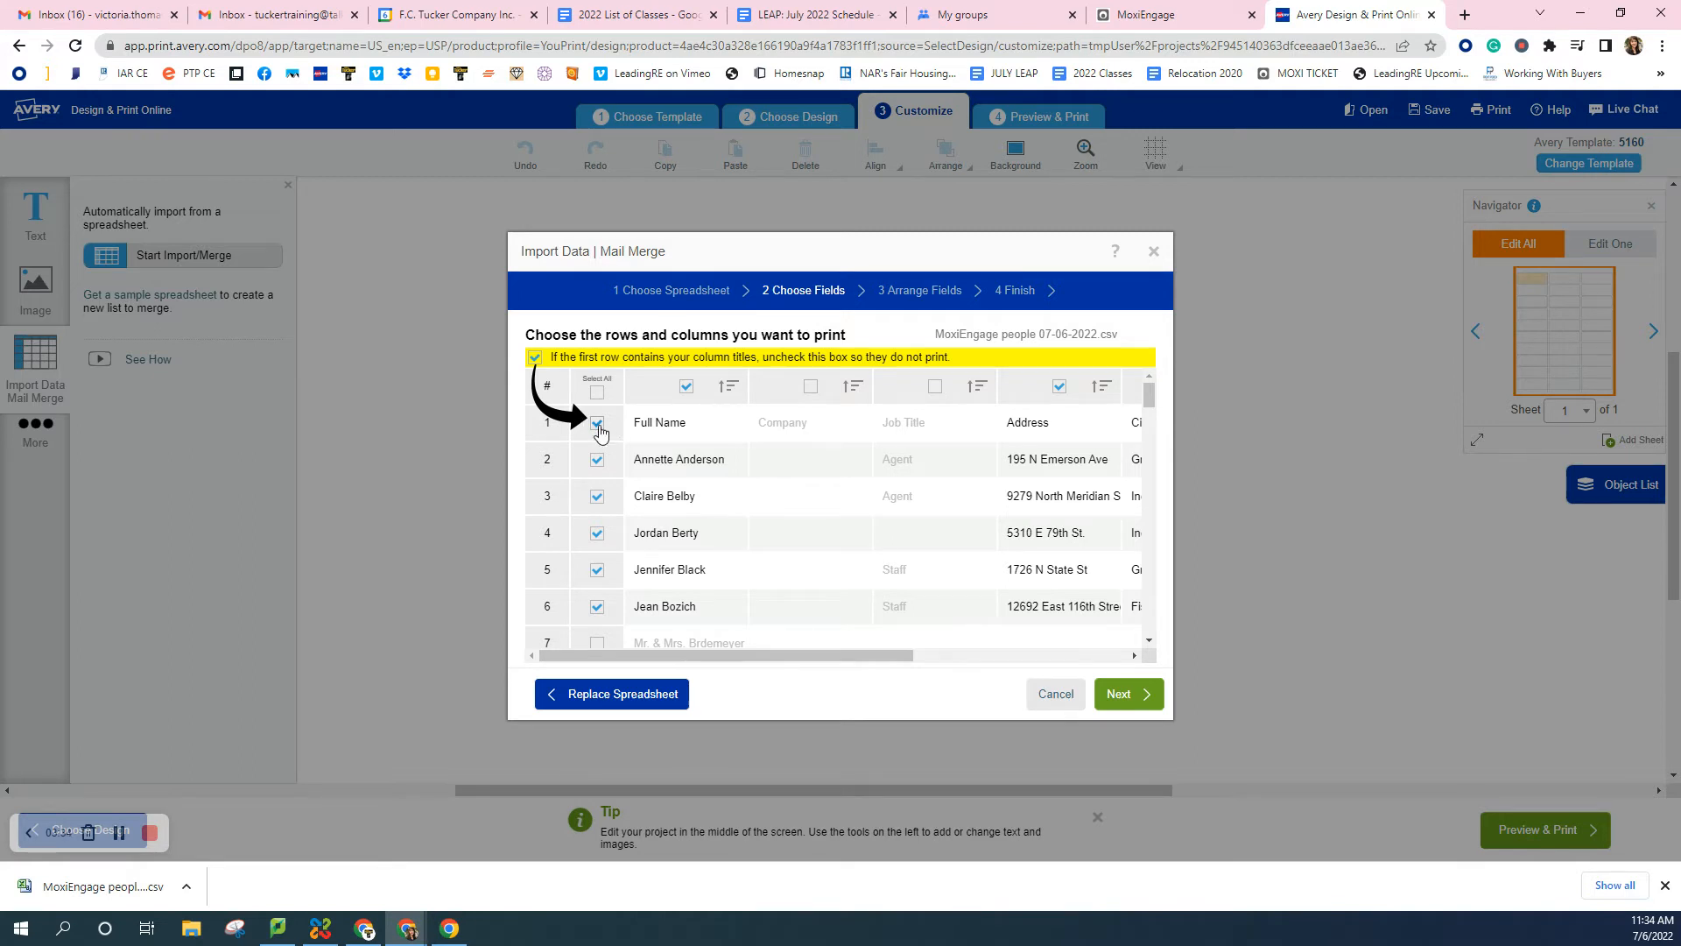
left_click(1125, 696)
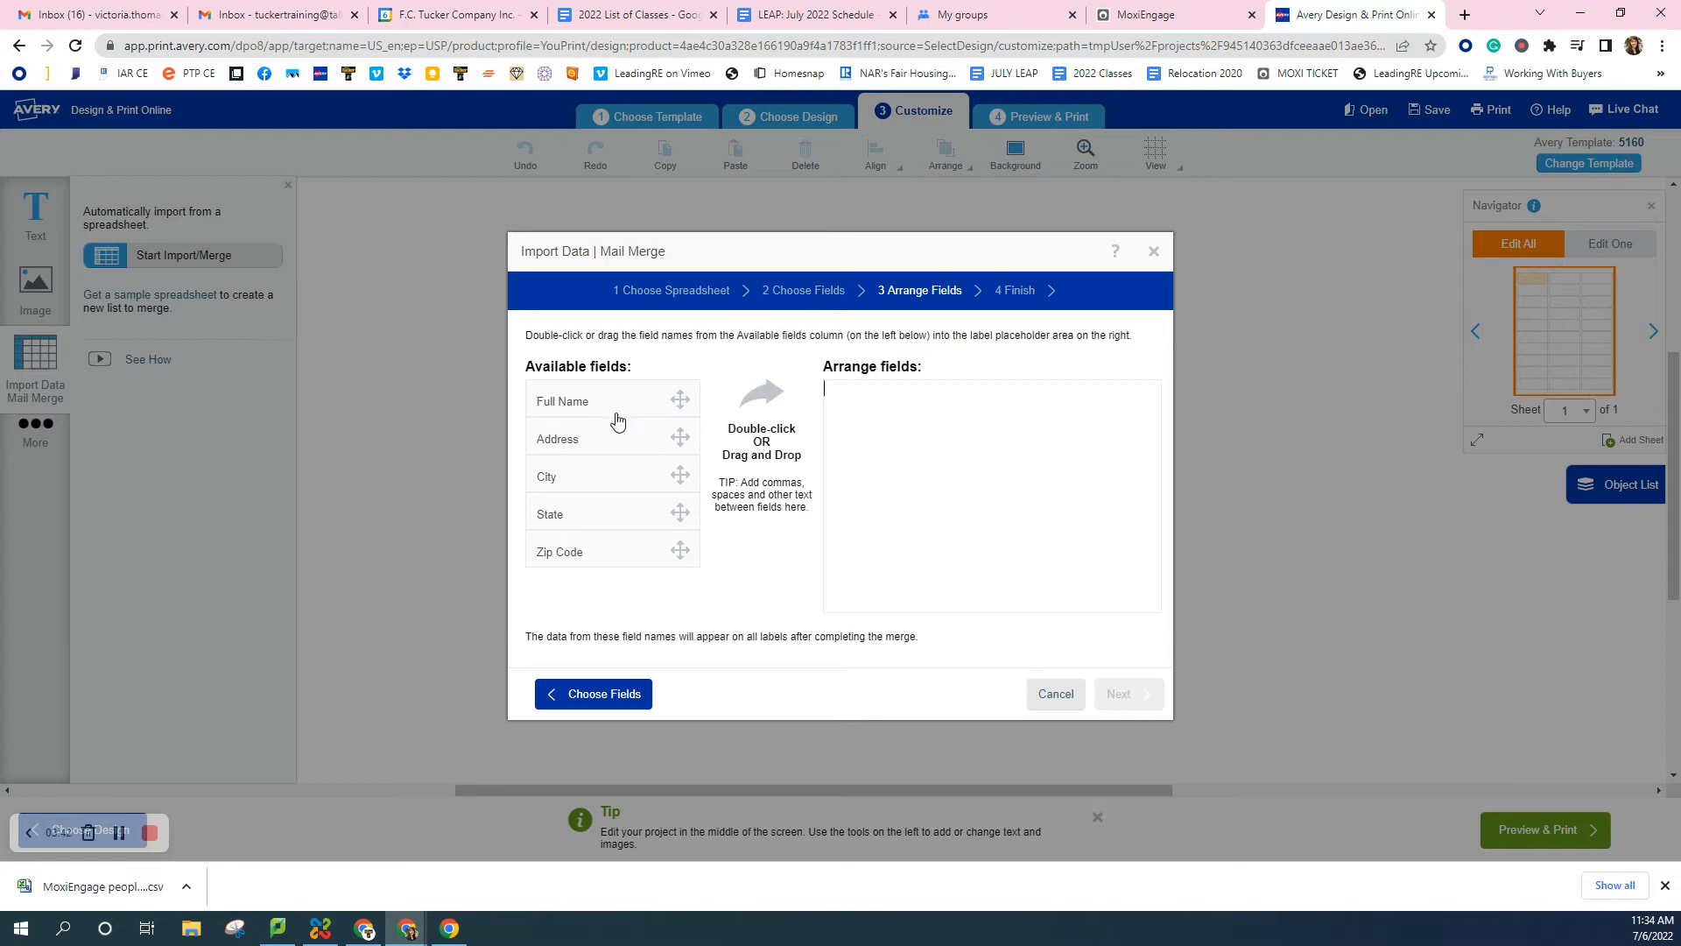
Arrange Full Name, Address and "City, State" on three lines, add Zip Code after State, and proceed to the merge's finishing stage
left_click_drag(589, 402, 919, 404)
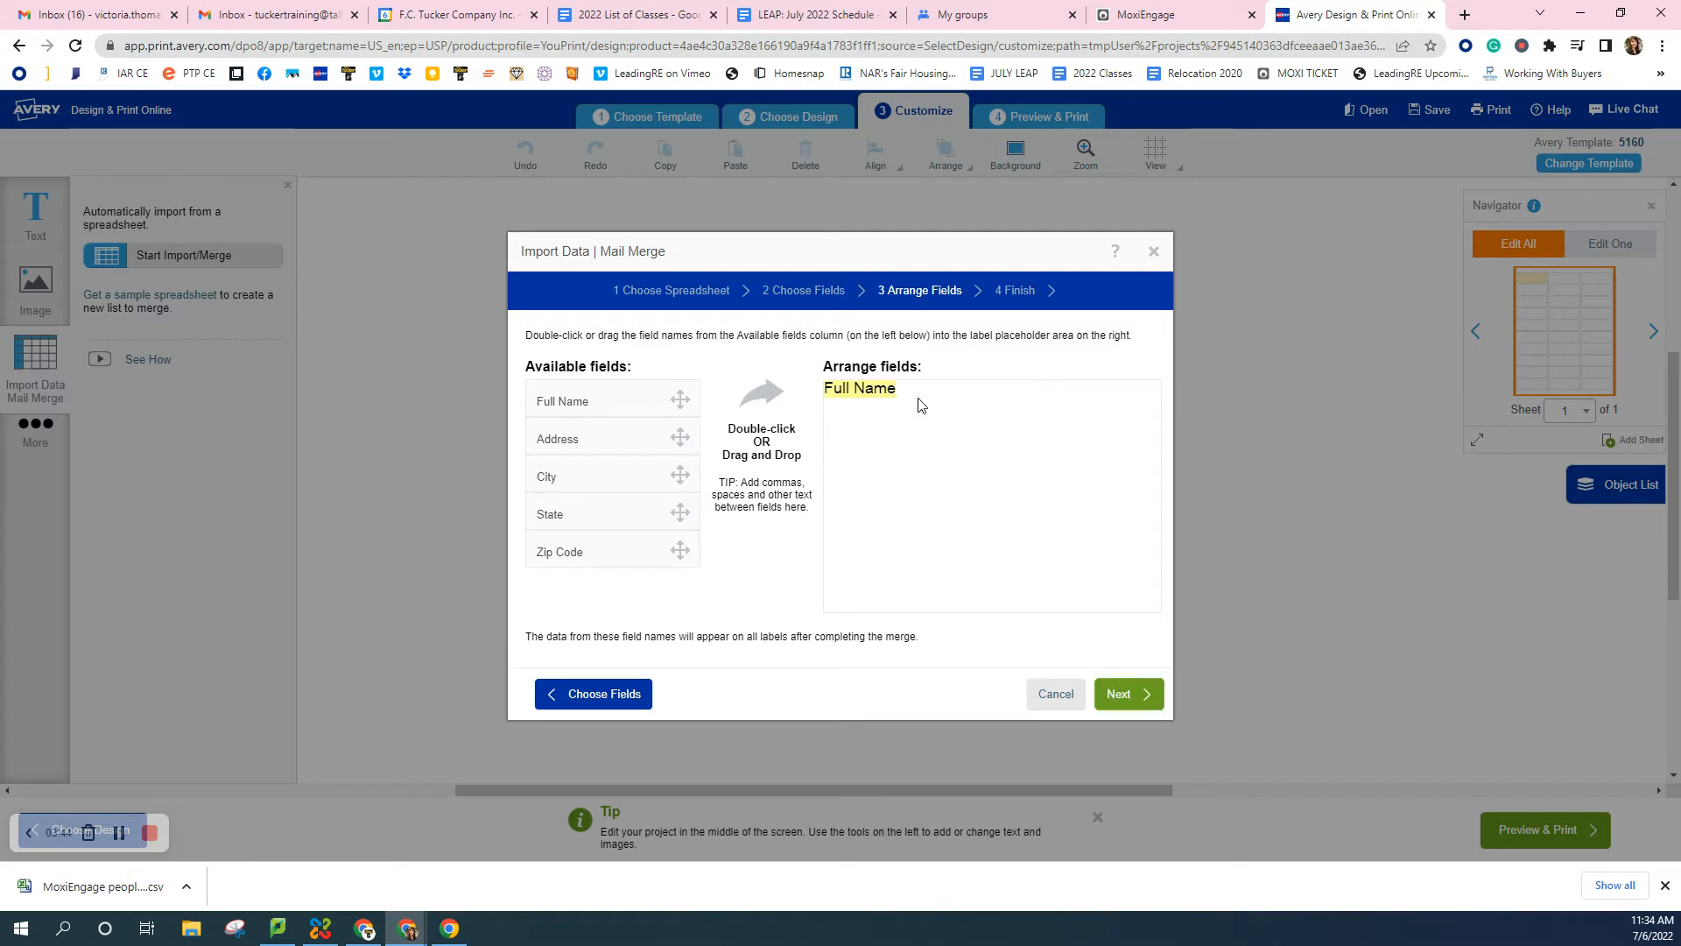
left_click_drag(575, 439, 930, 458)
left_click_drag(555, 478, 865, 445)
key("BackSpace")
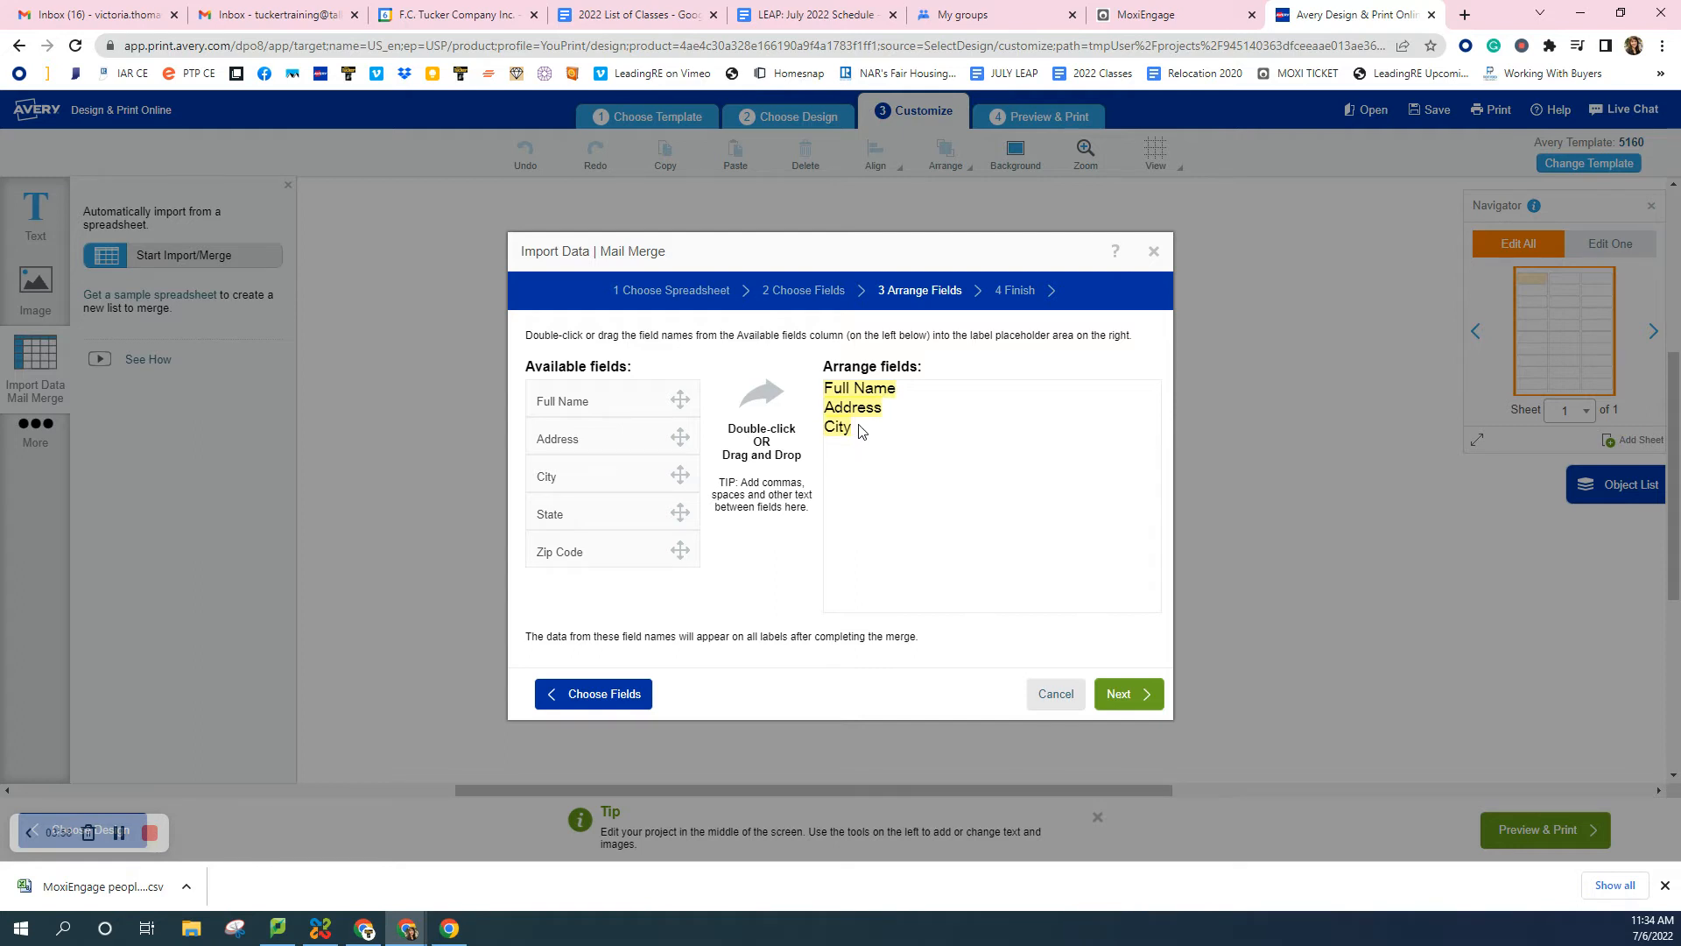
type(",")
left_click_drag(560, 516, 916, 443)
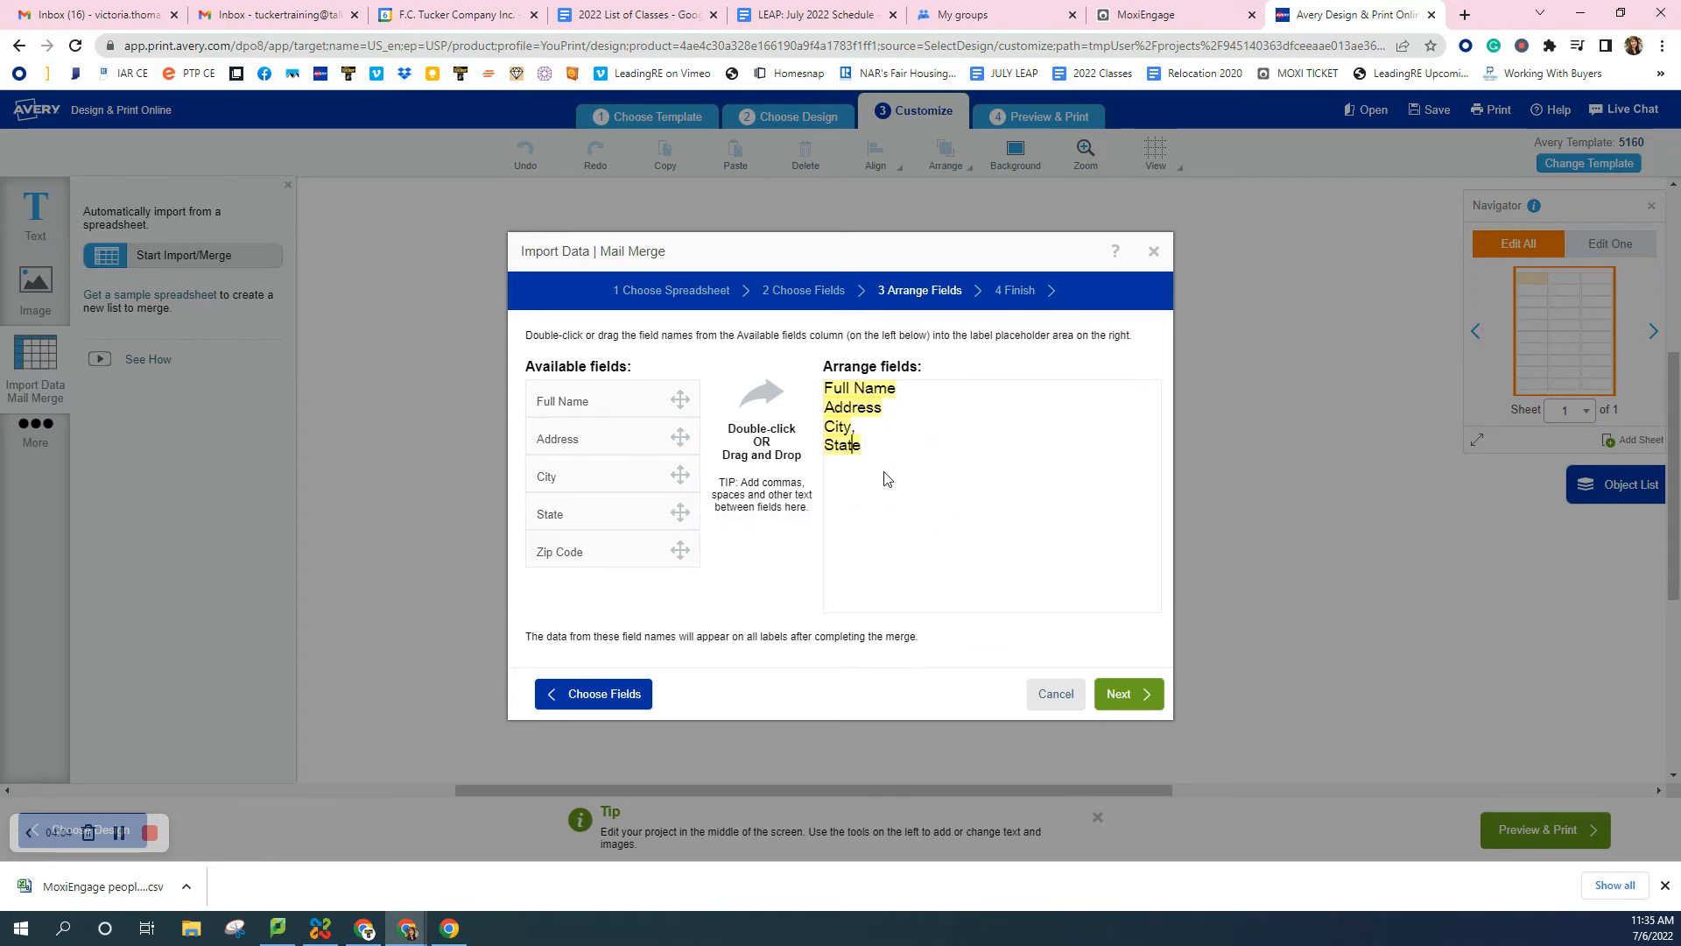
key("BackSpace")
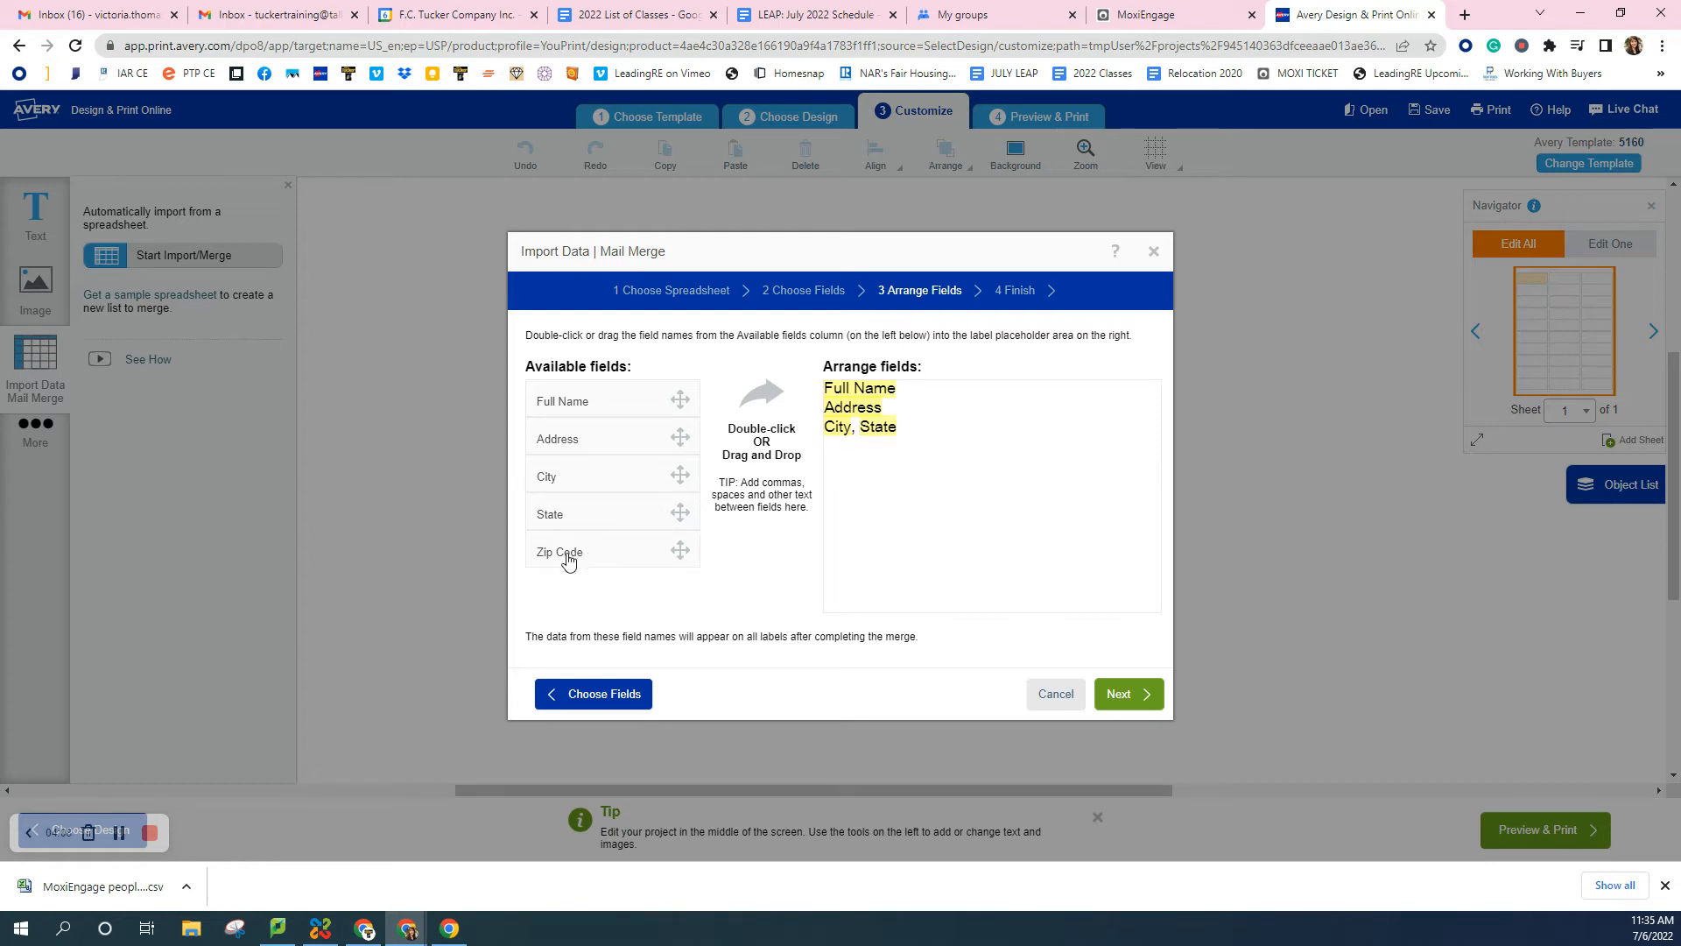
left_click(923, 433)
left_click_drag(555, 563, 959, 440)
left_click(1129, 700)
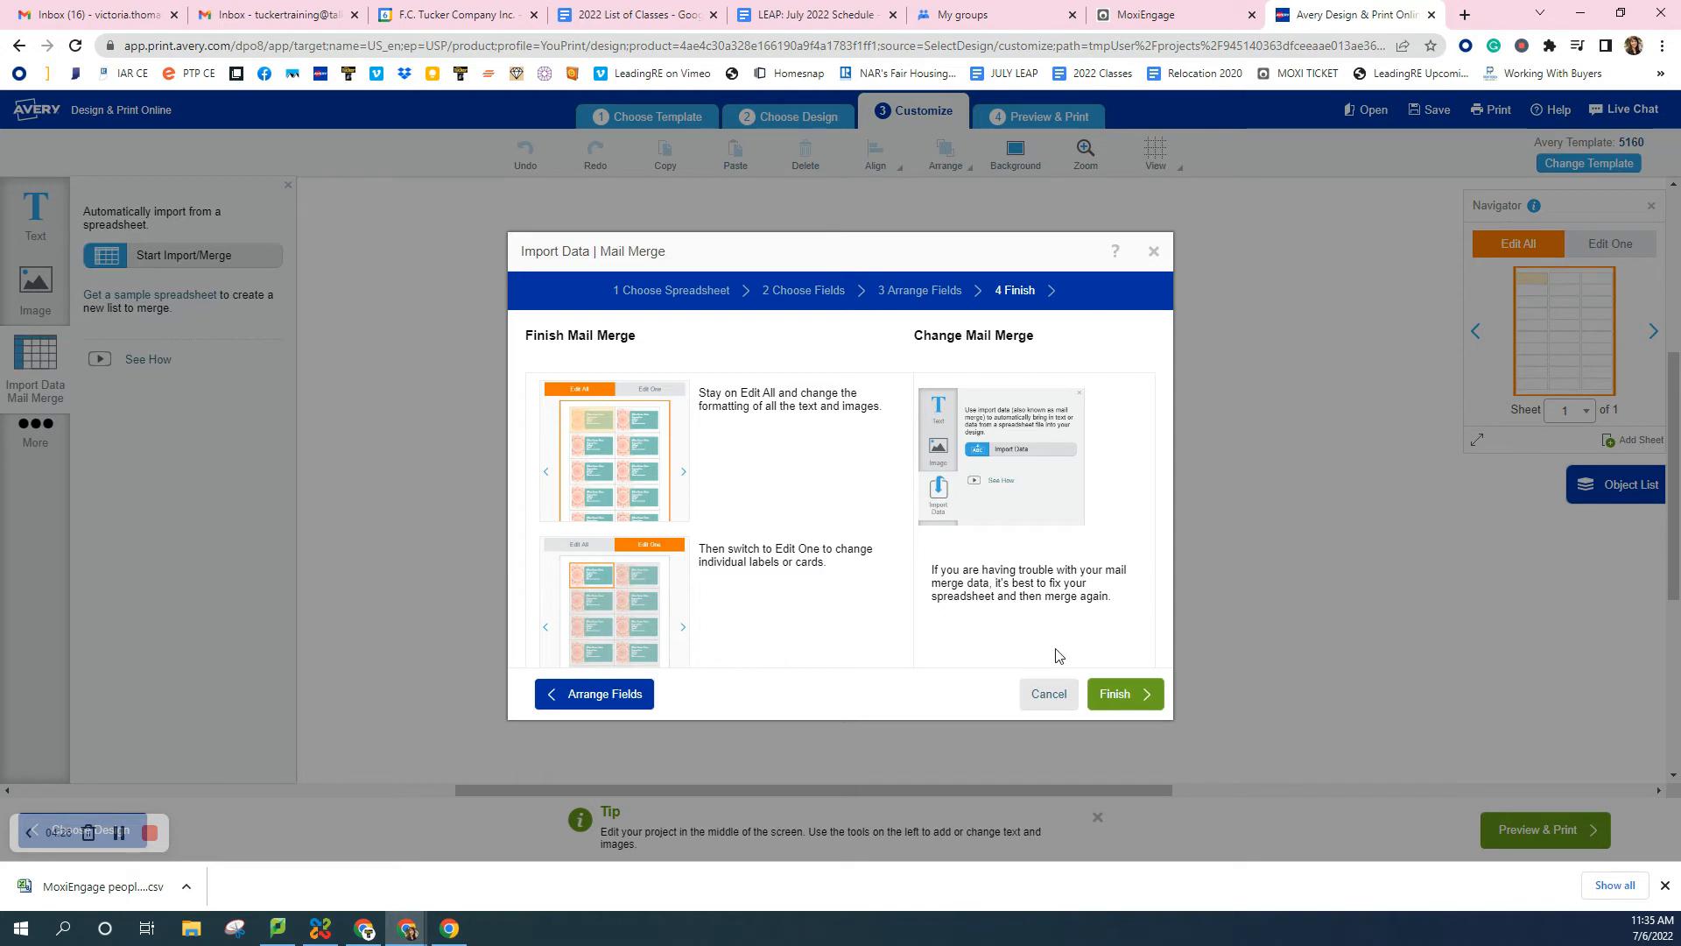
Finish the mail merge to place the arranged fields on the labels
left_click(1127, 696)
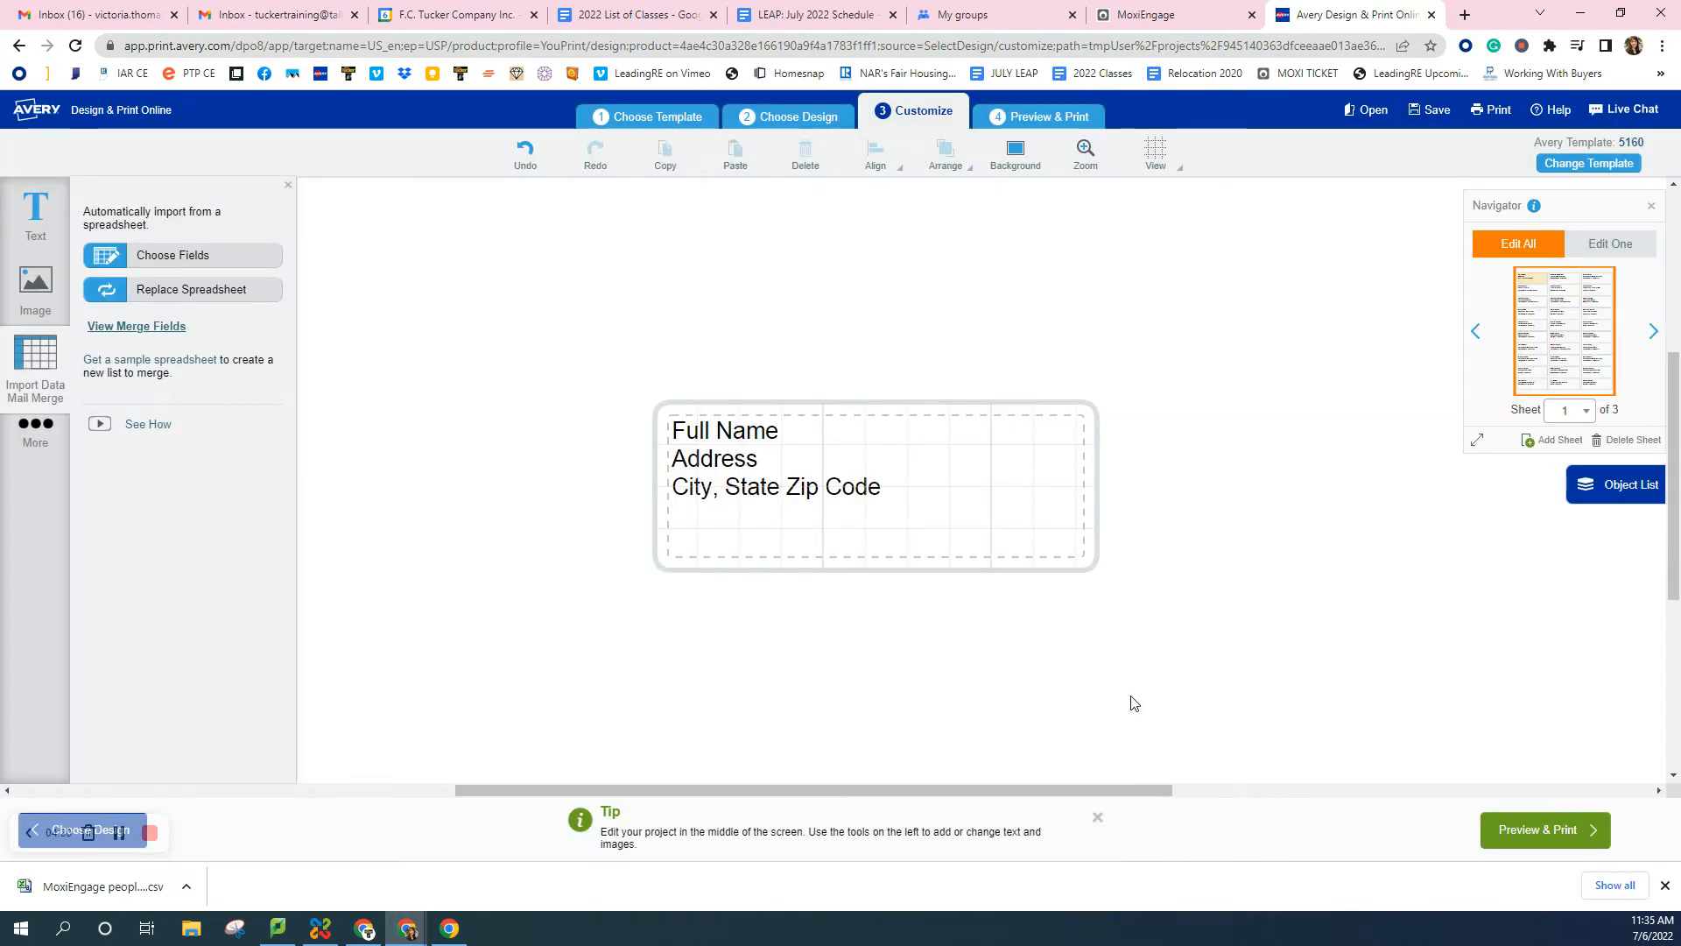
Try to put Zip Code on its own line below City and State in the label text
left_click(788, 489)
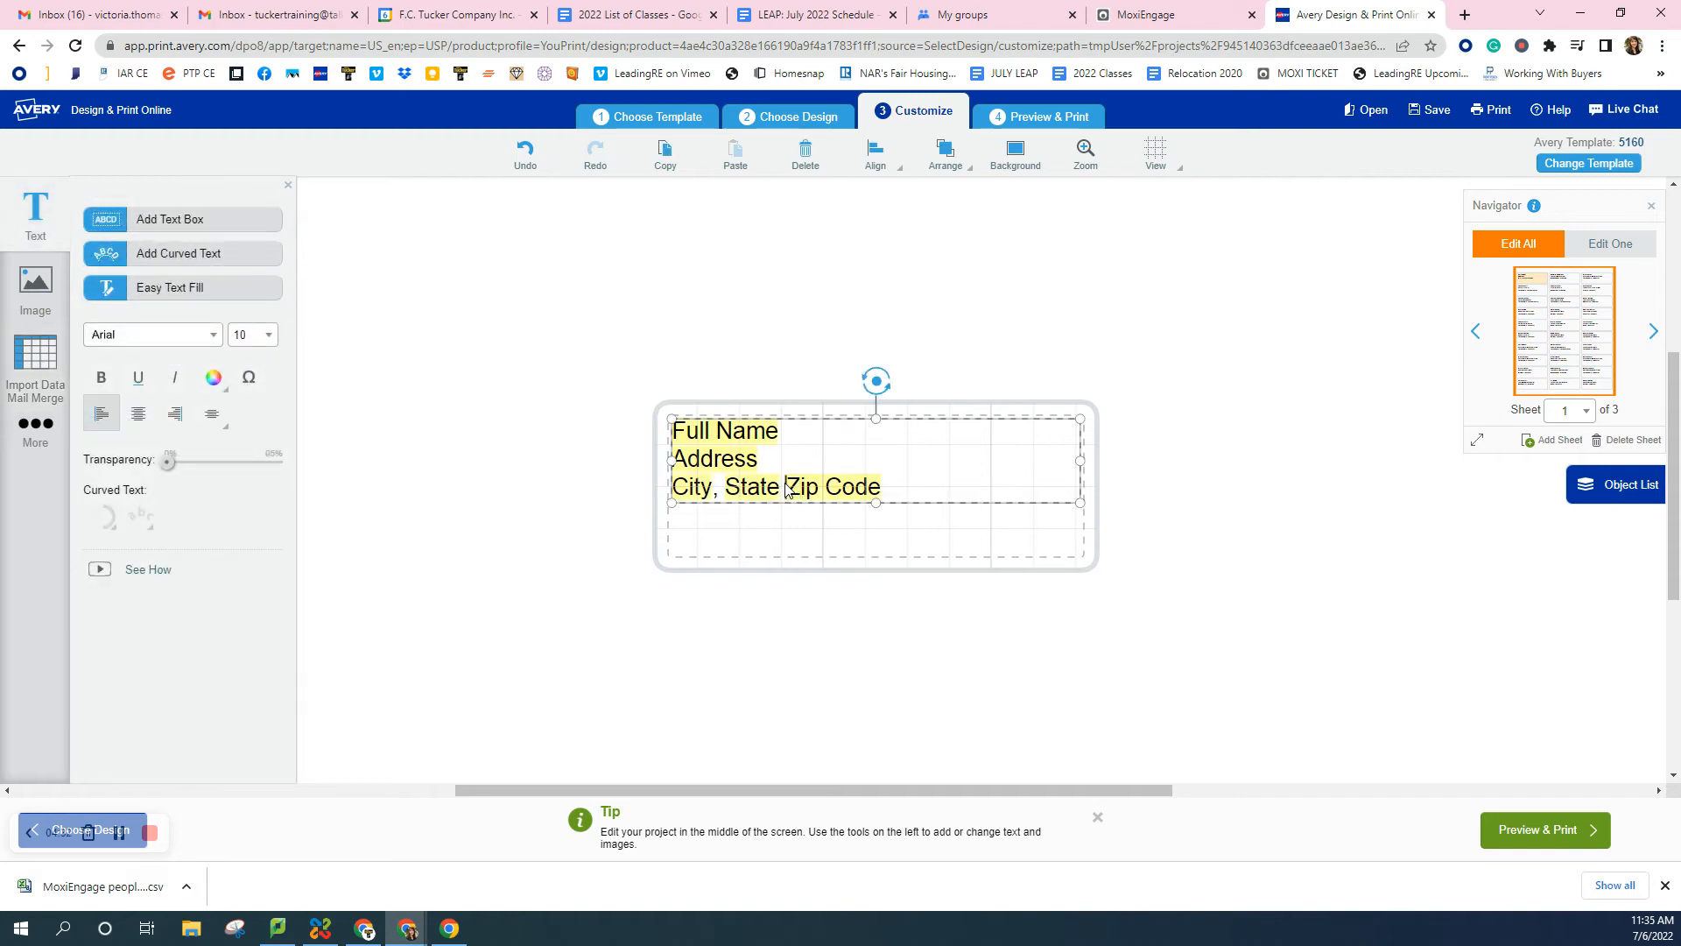
key("BackSpace")
key("Return")
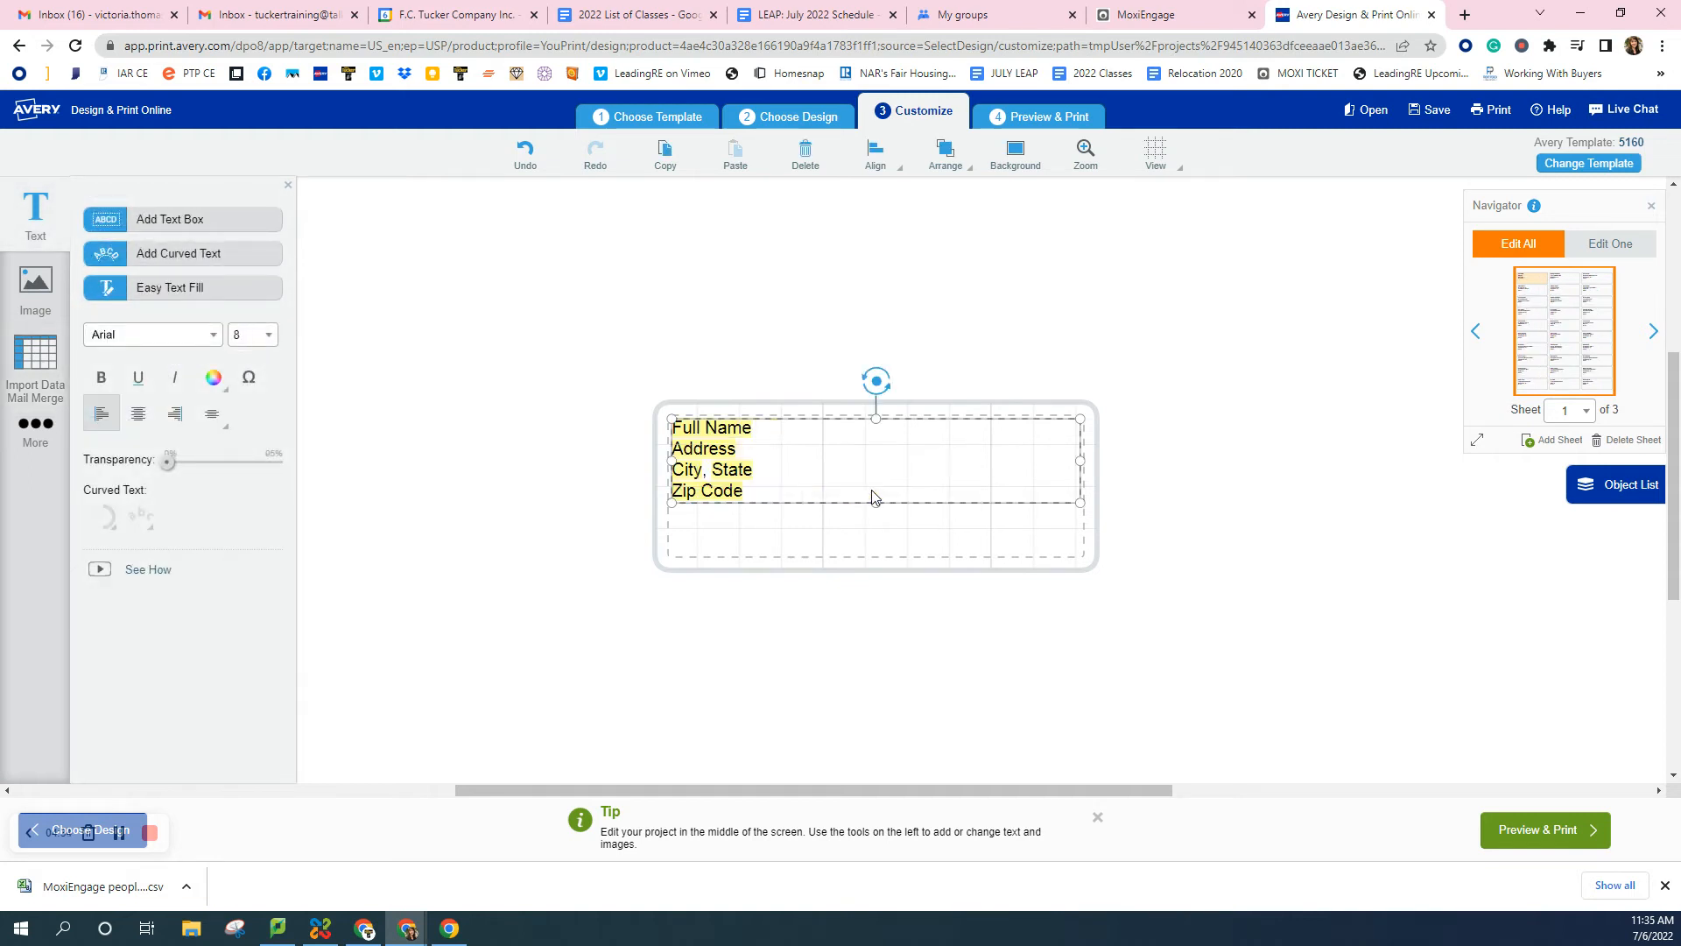
key("BackSpace")
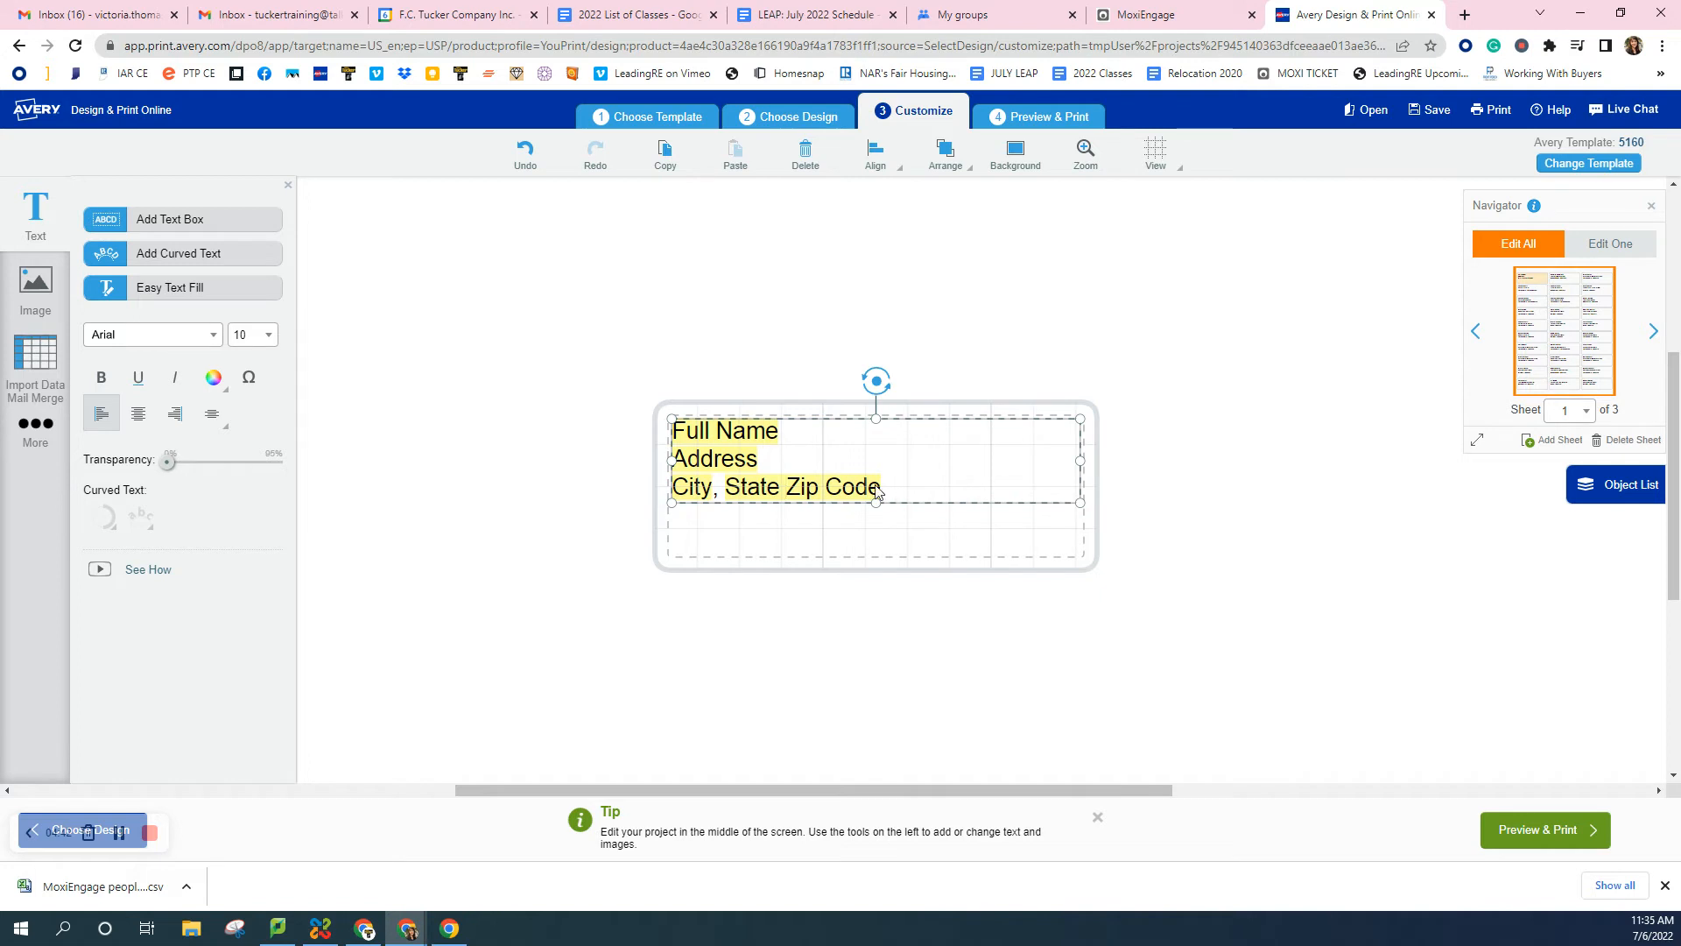
Move the address text box down so it sits vertically centred within the label
left_click_drag(912, 417, 912, 441)
left_click(841, 511)
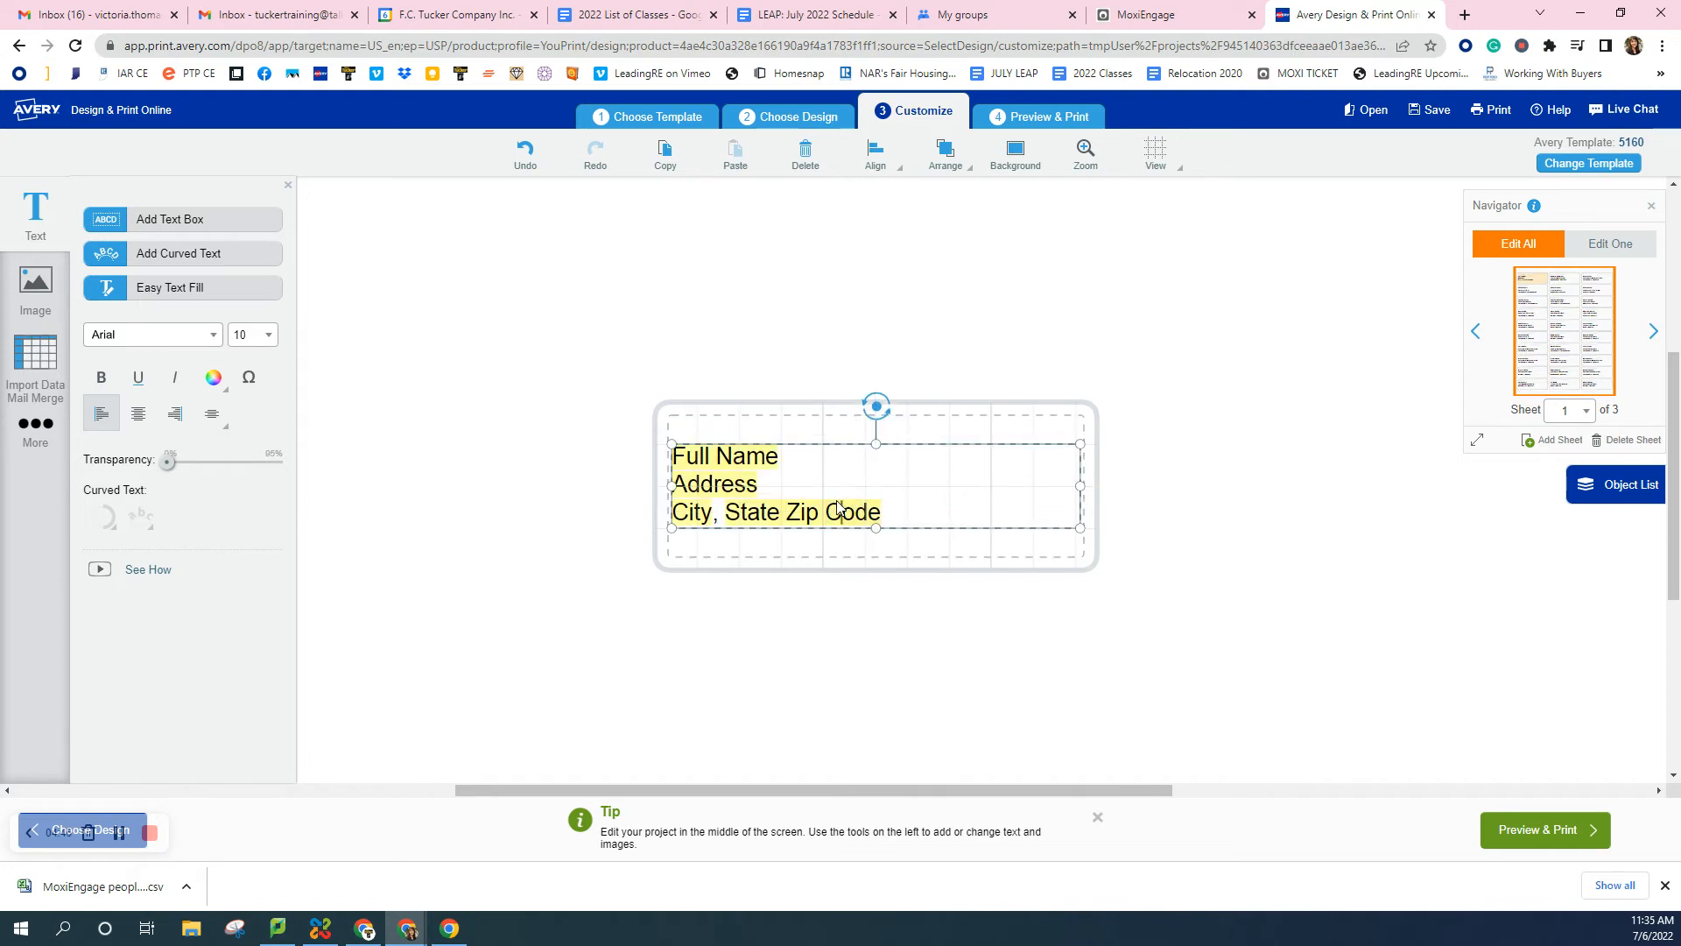
left_click(916, 498)
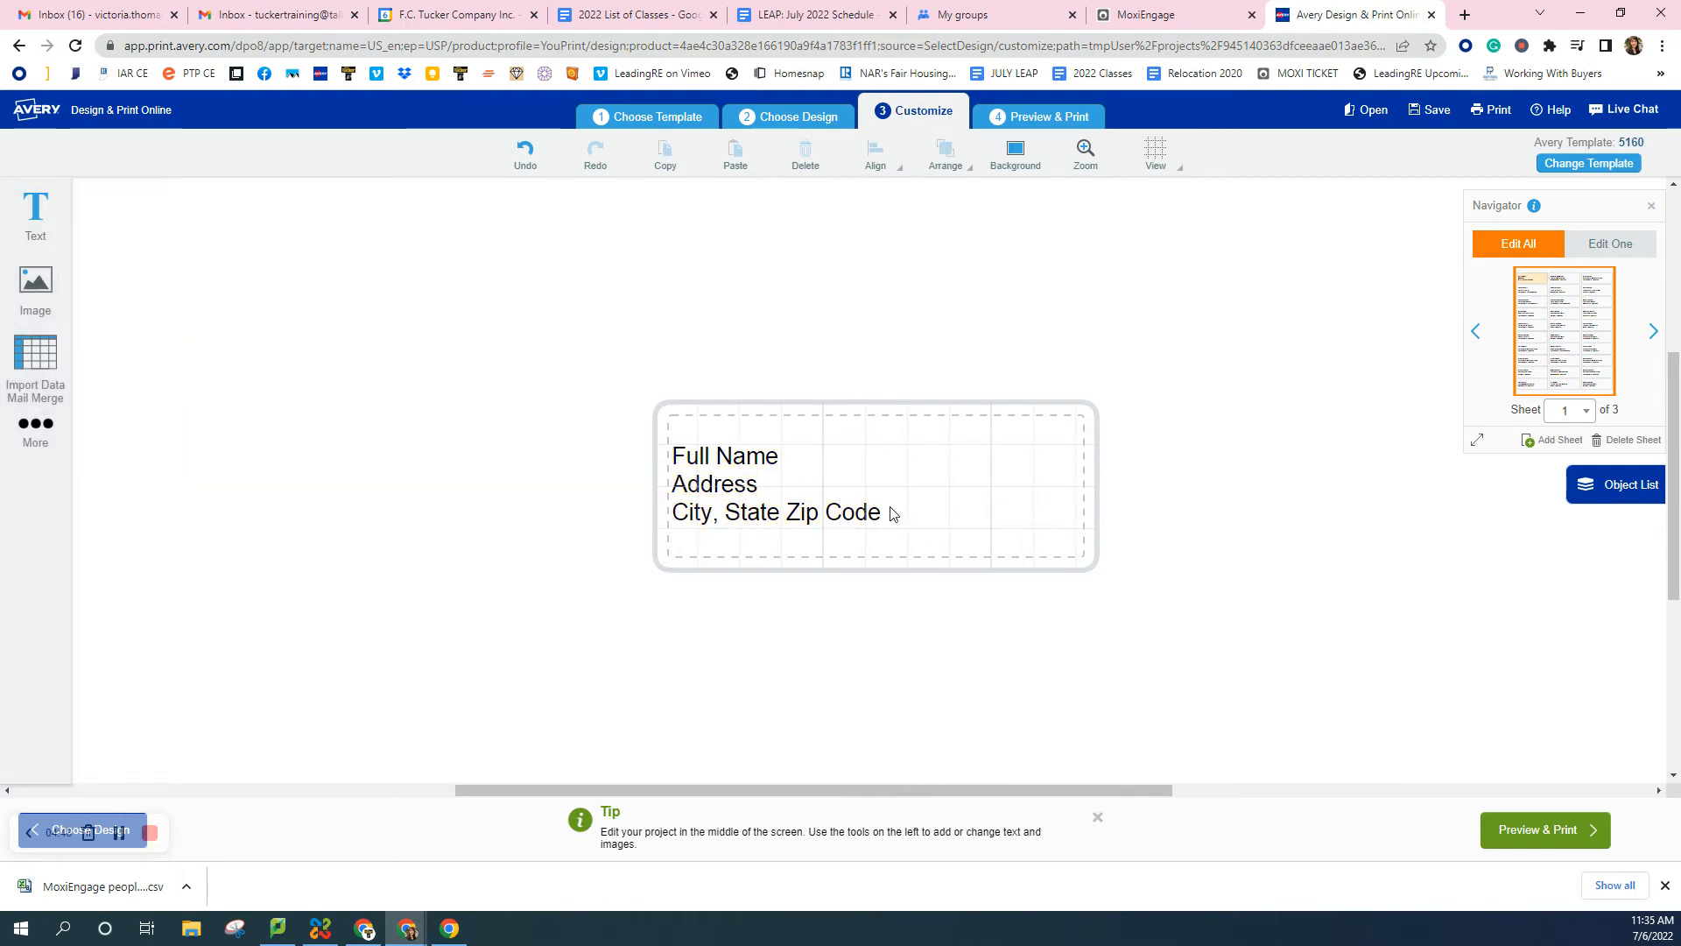
Make all the address text bold at font size 12 and shift its box slightly up to recentre it vertically
left_click(889, 507)
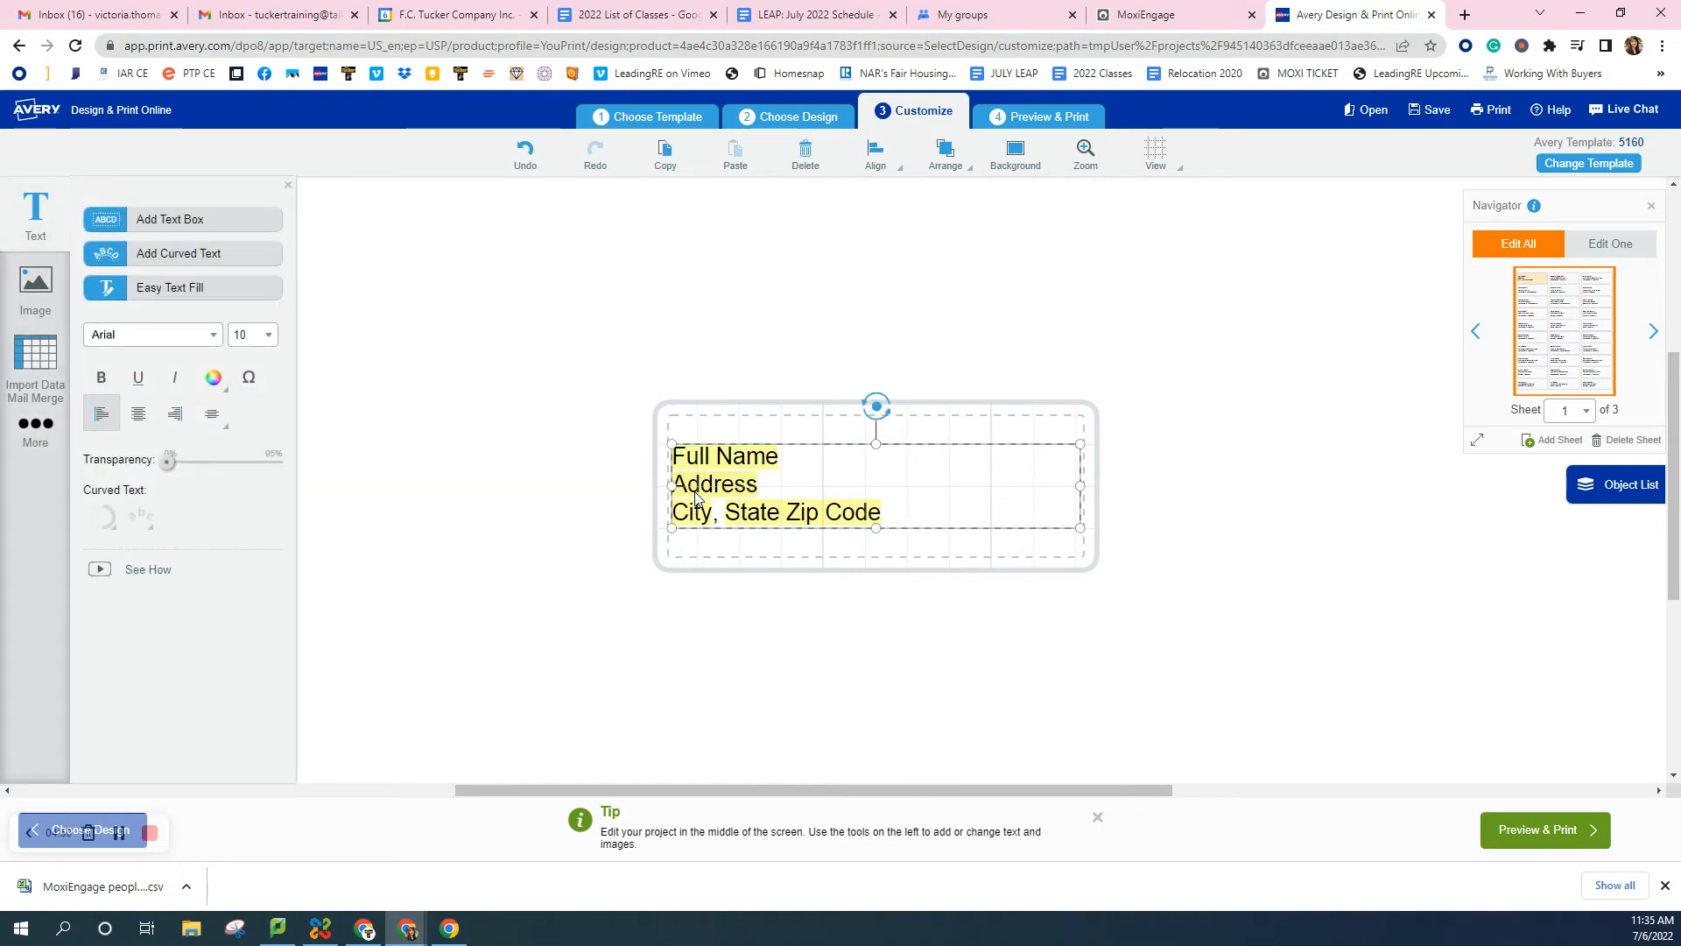
key("ctrl+a")
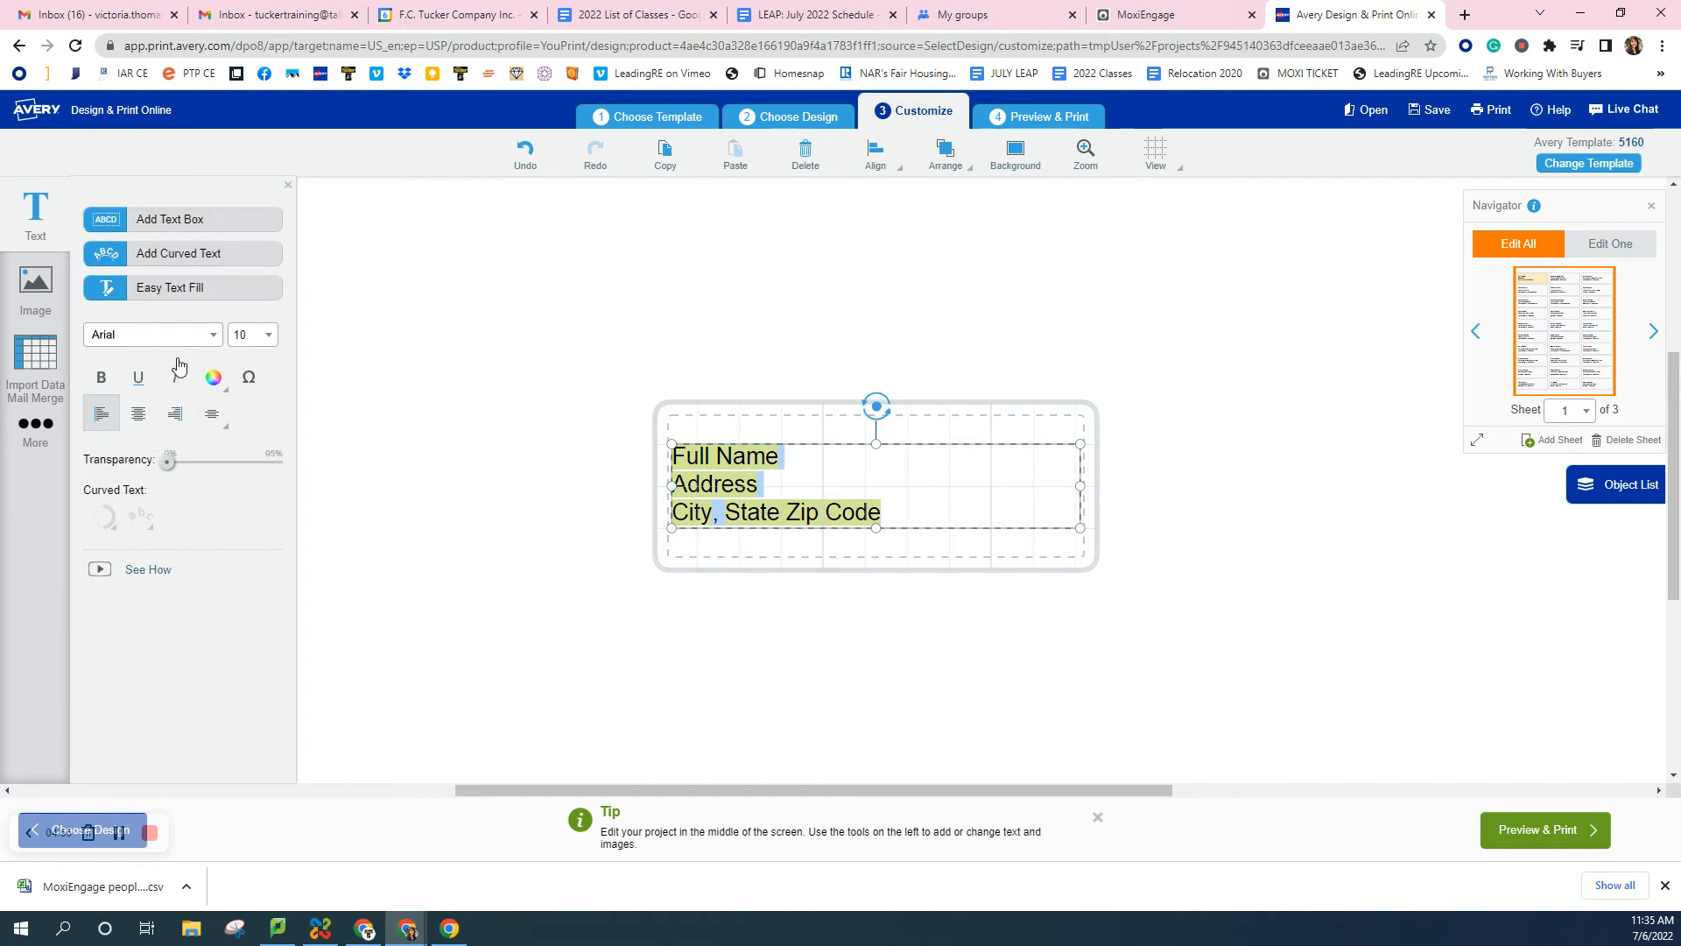
left_click(103, 382)
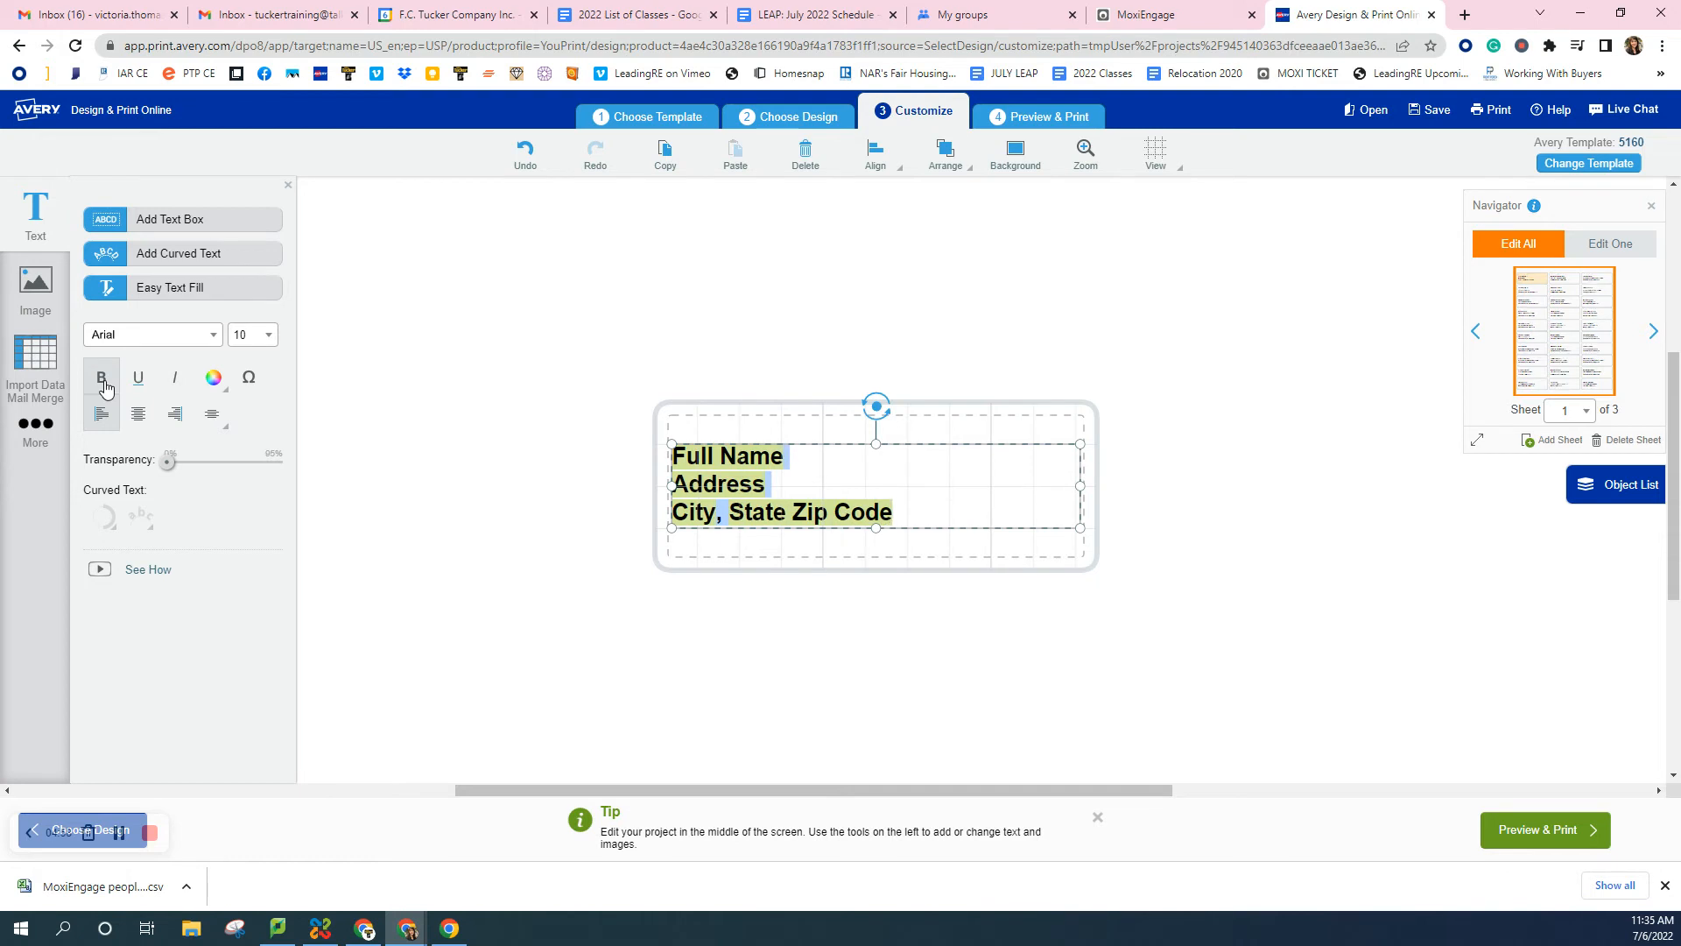
left_click(268, 335)
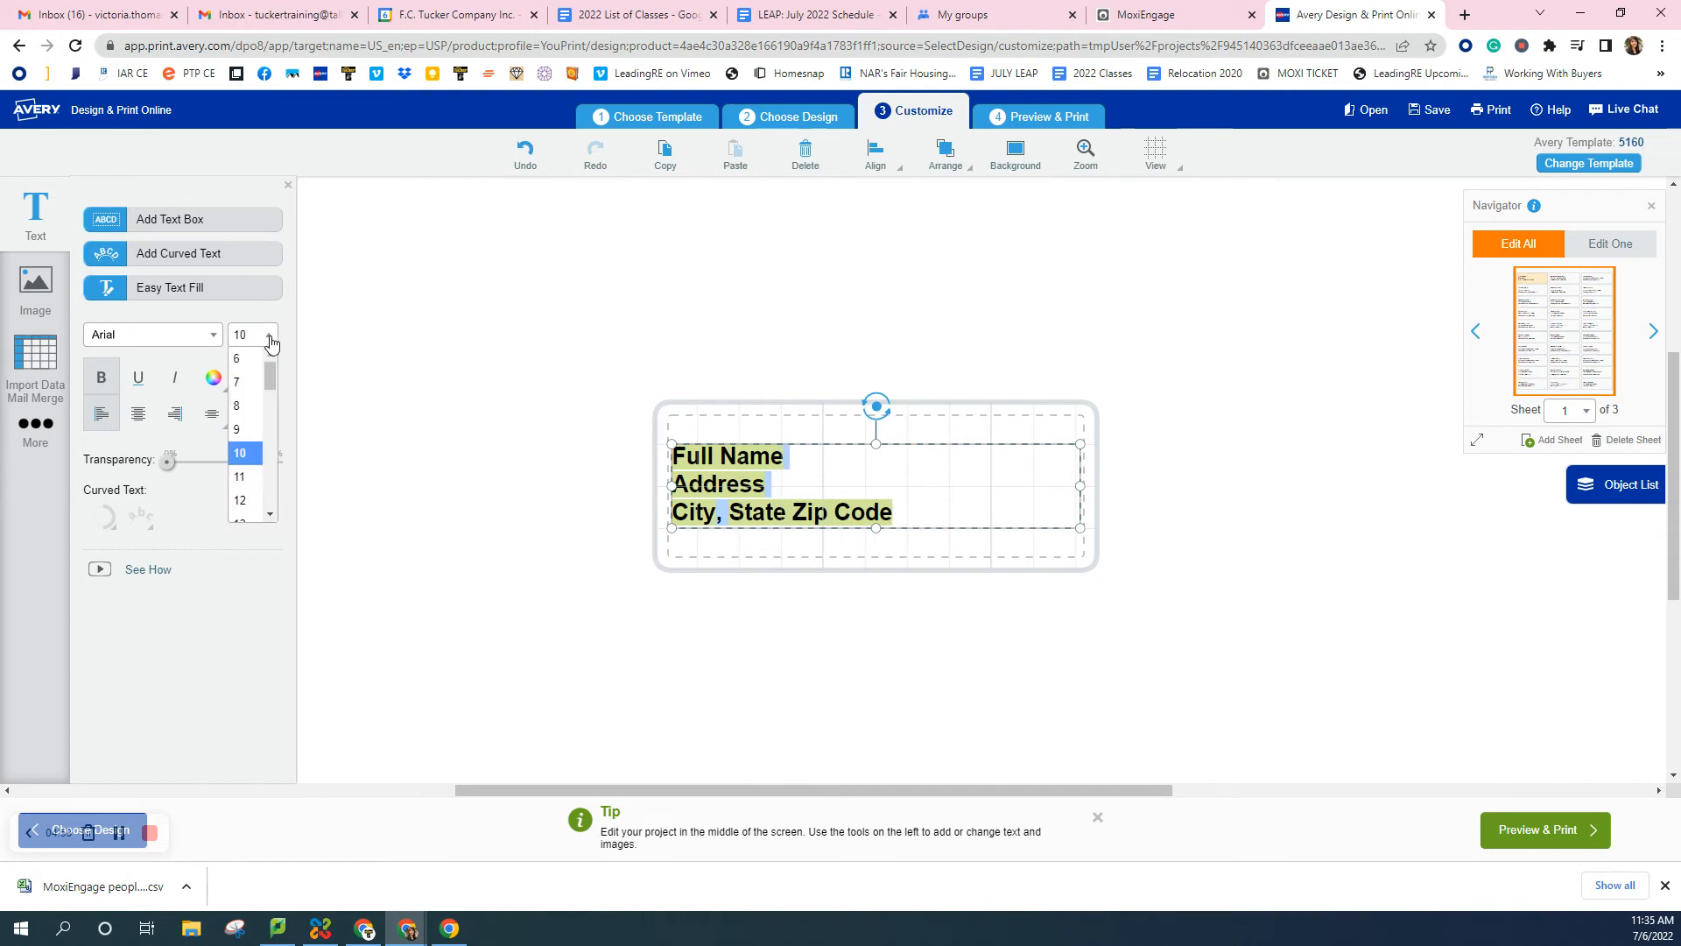
left_click(250, 499)
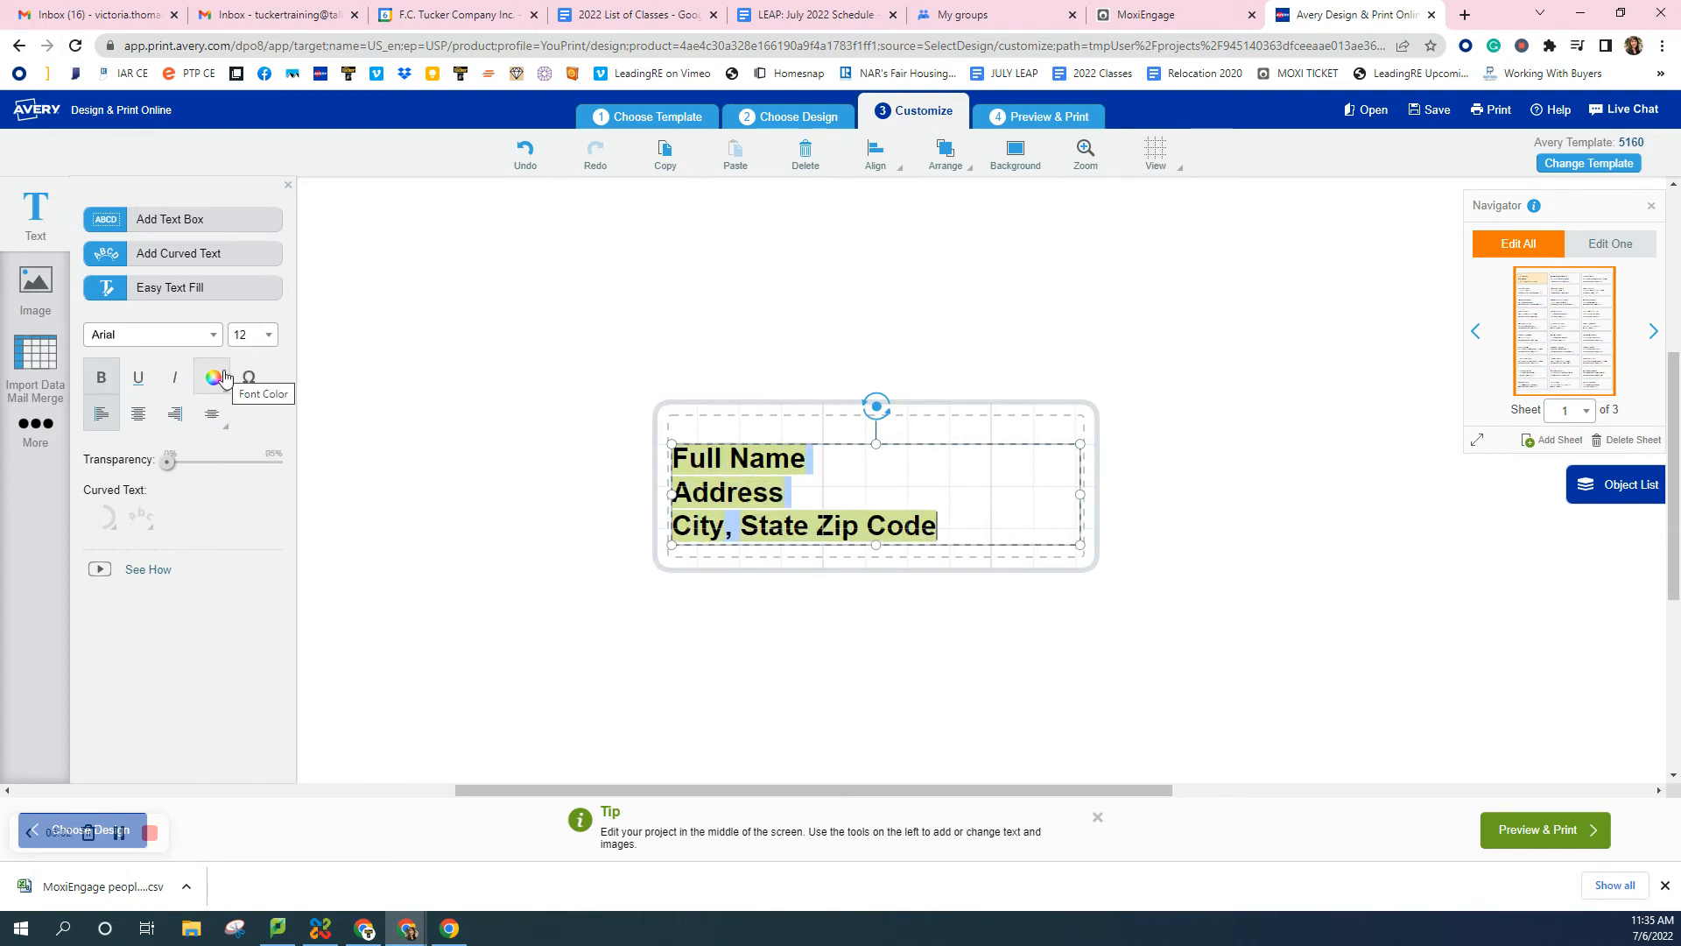
left_click_drag(935, 447, 936, 442)
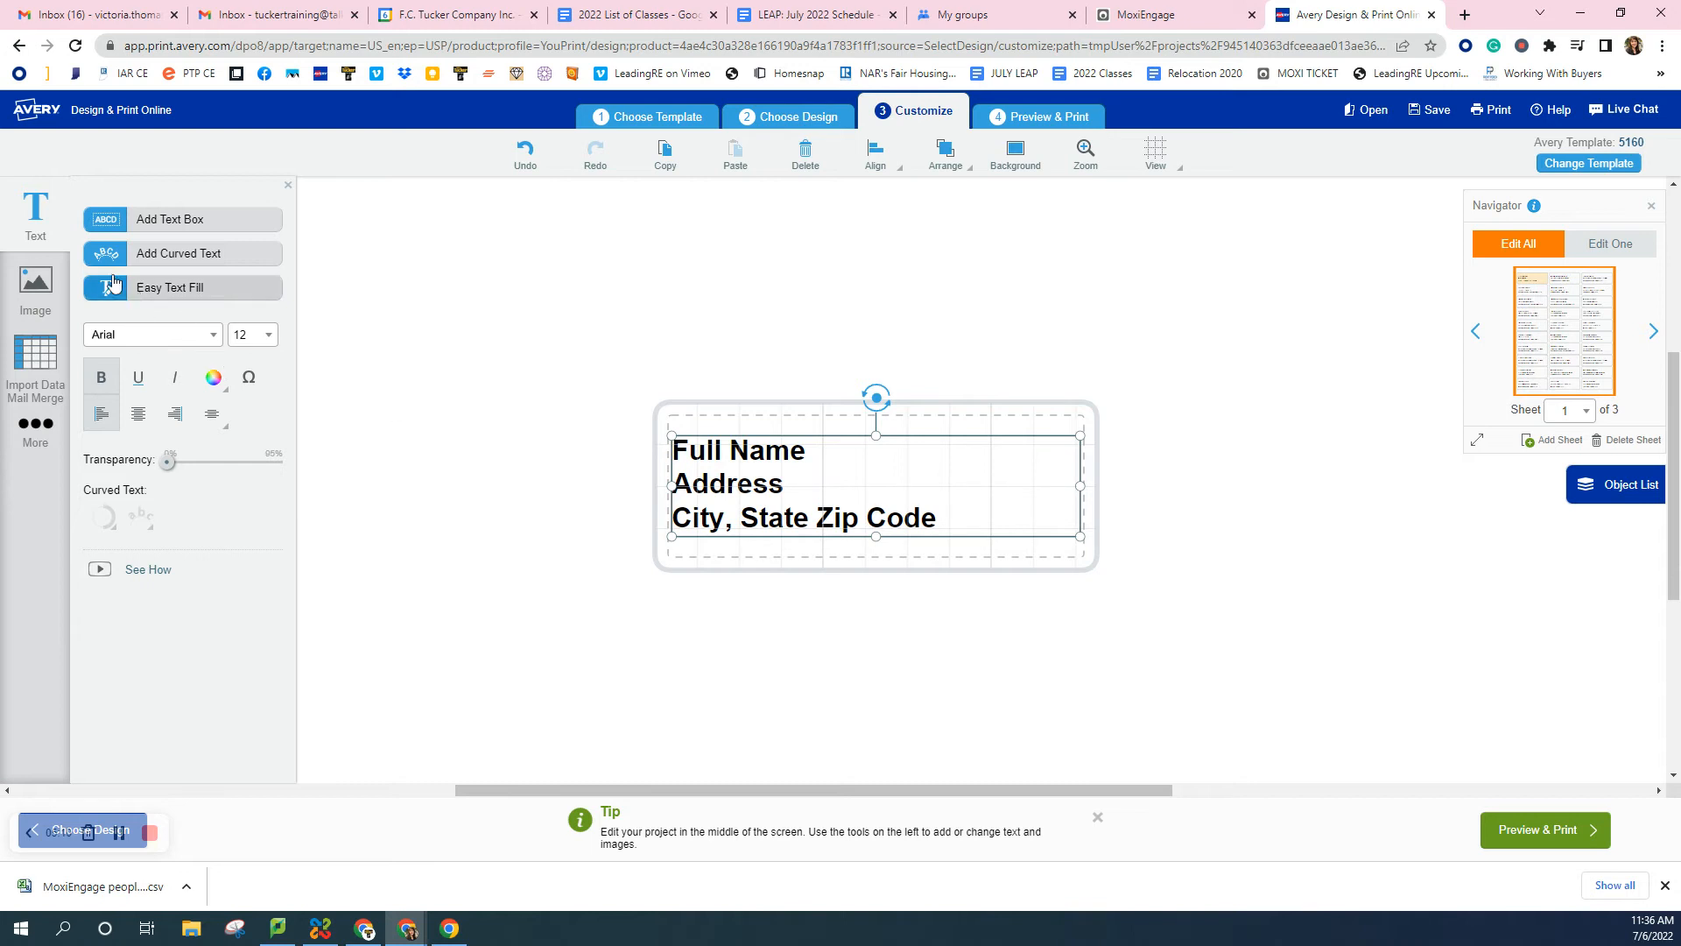
Preview the merged label sheets and choose to print them yourself
left_click(19, 287)
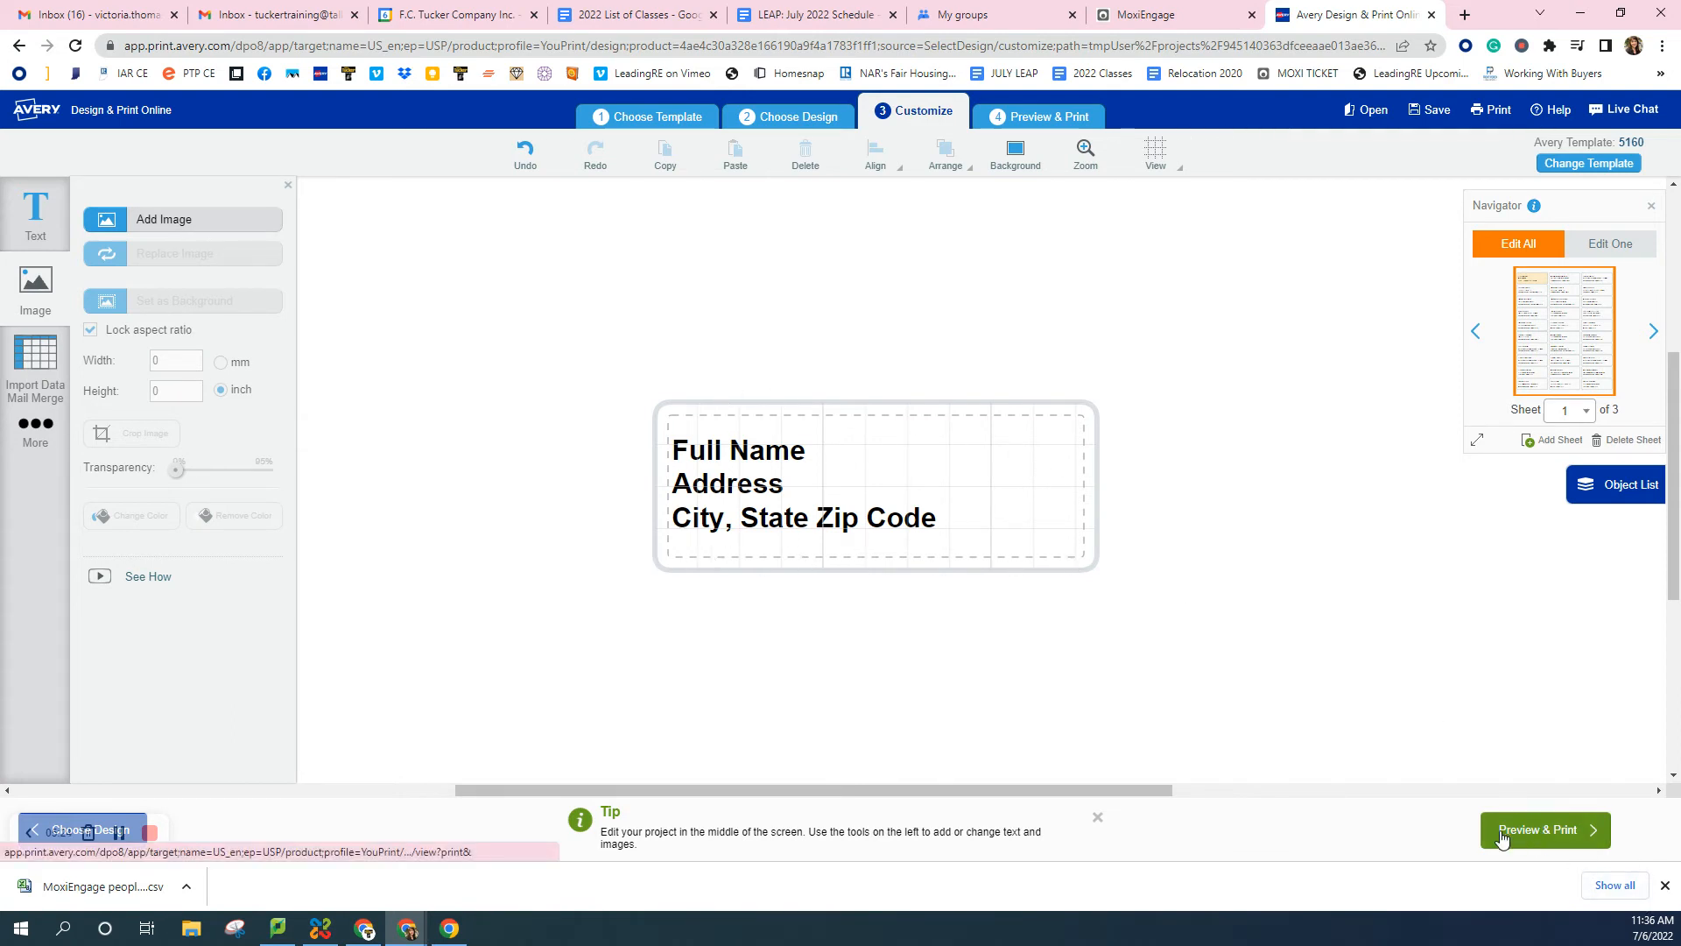
left_click(1555, 839)
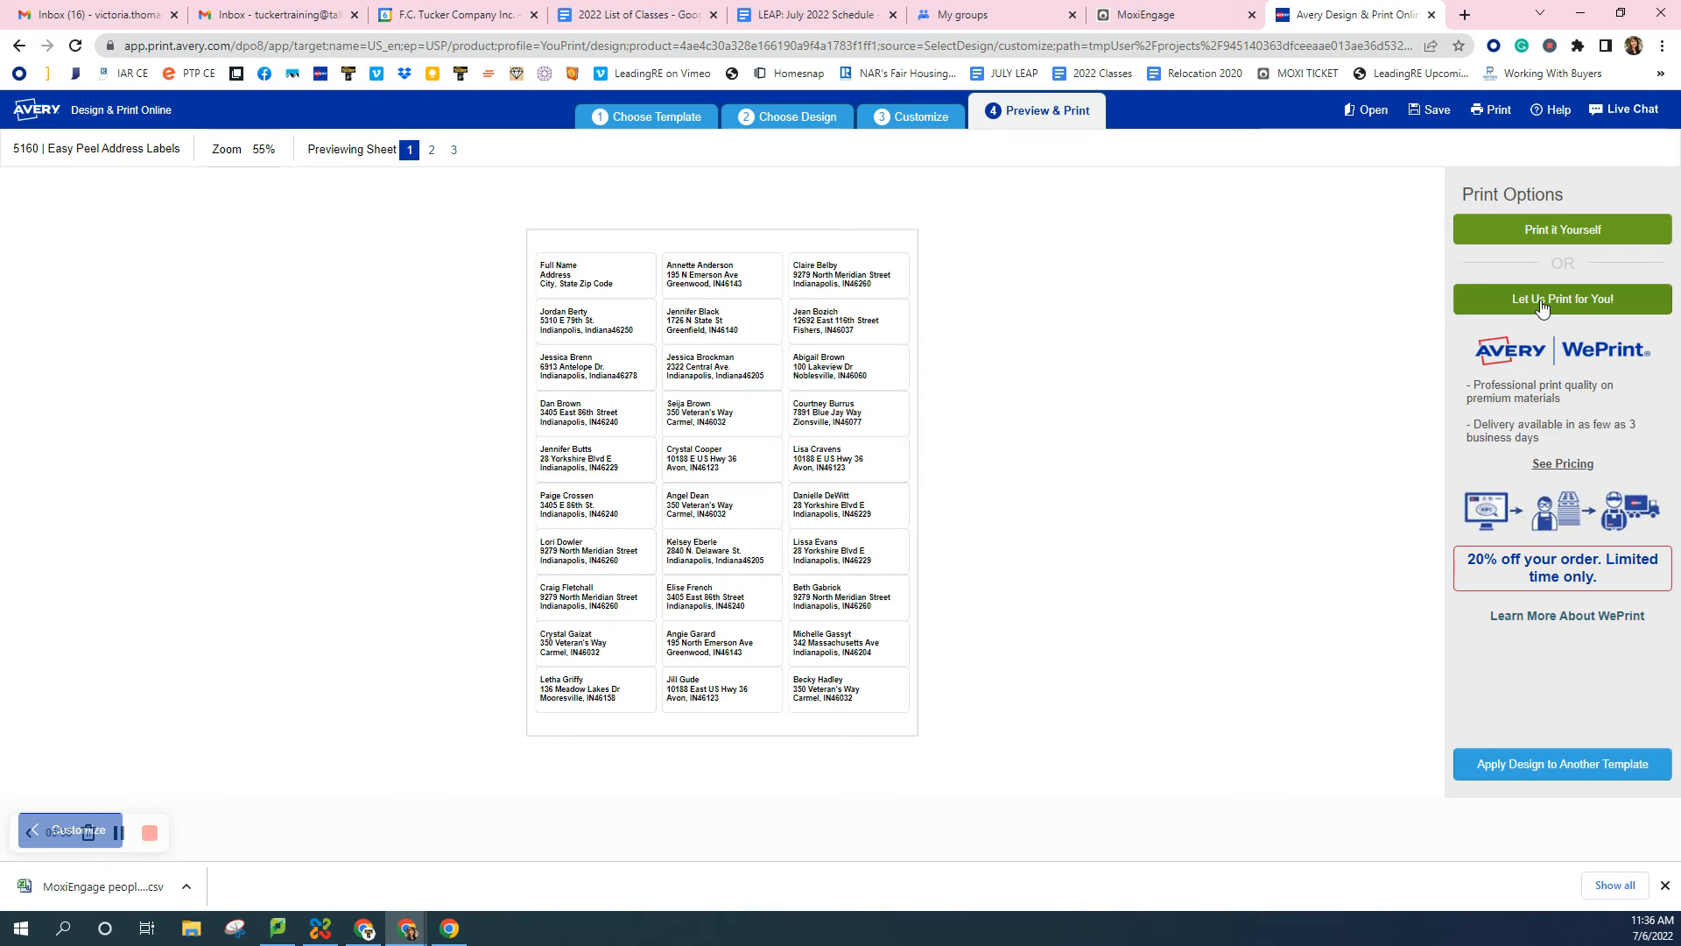
left_click(1559, 235)
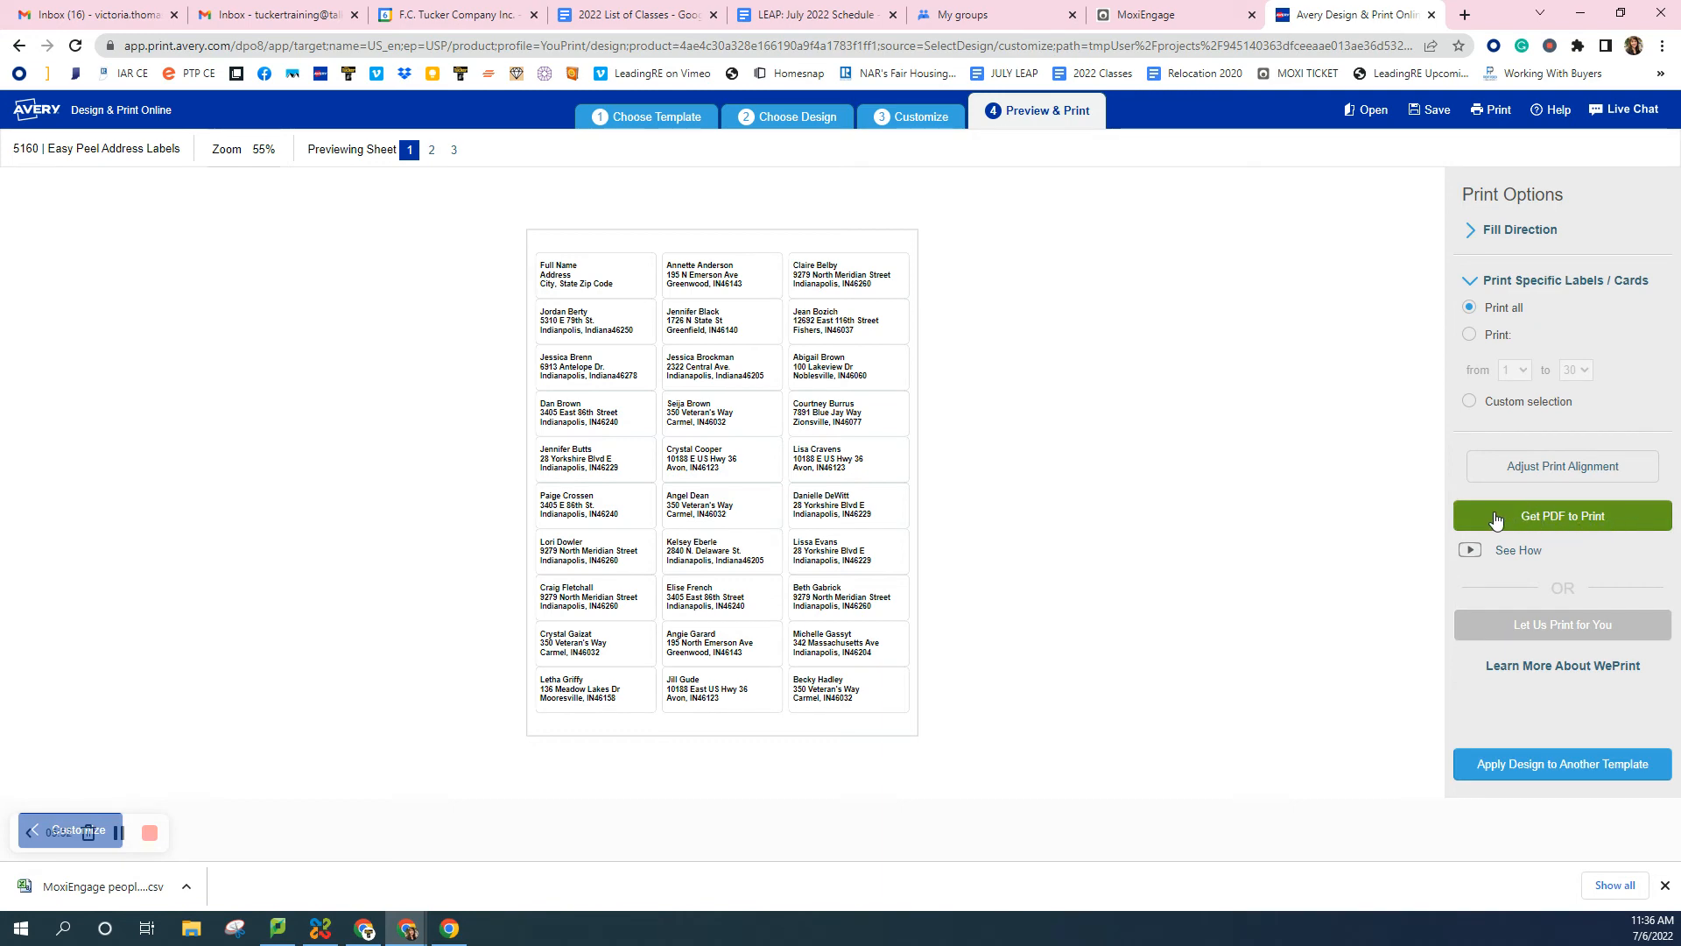
Generate the PDF of all labels without saving the design, open it, and dismiss the browser's downloads bar
left_click(1621, 527)
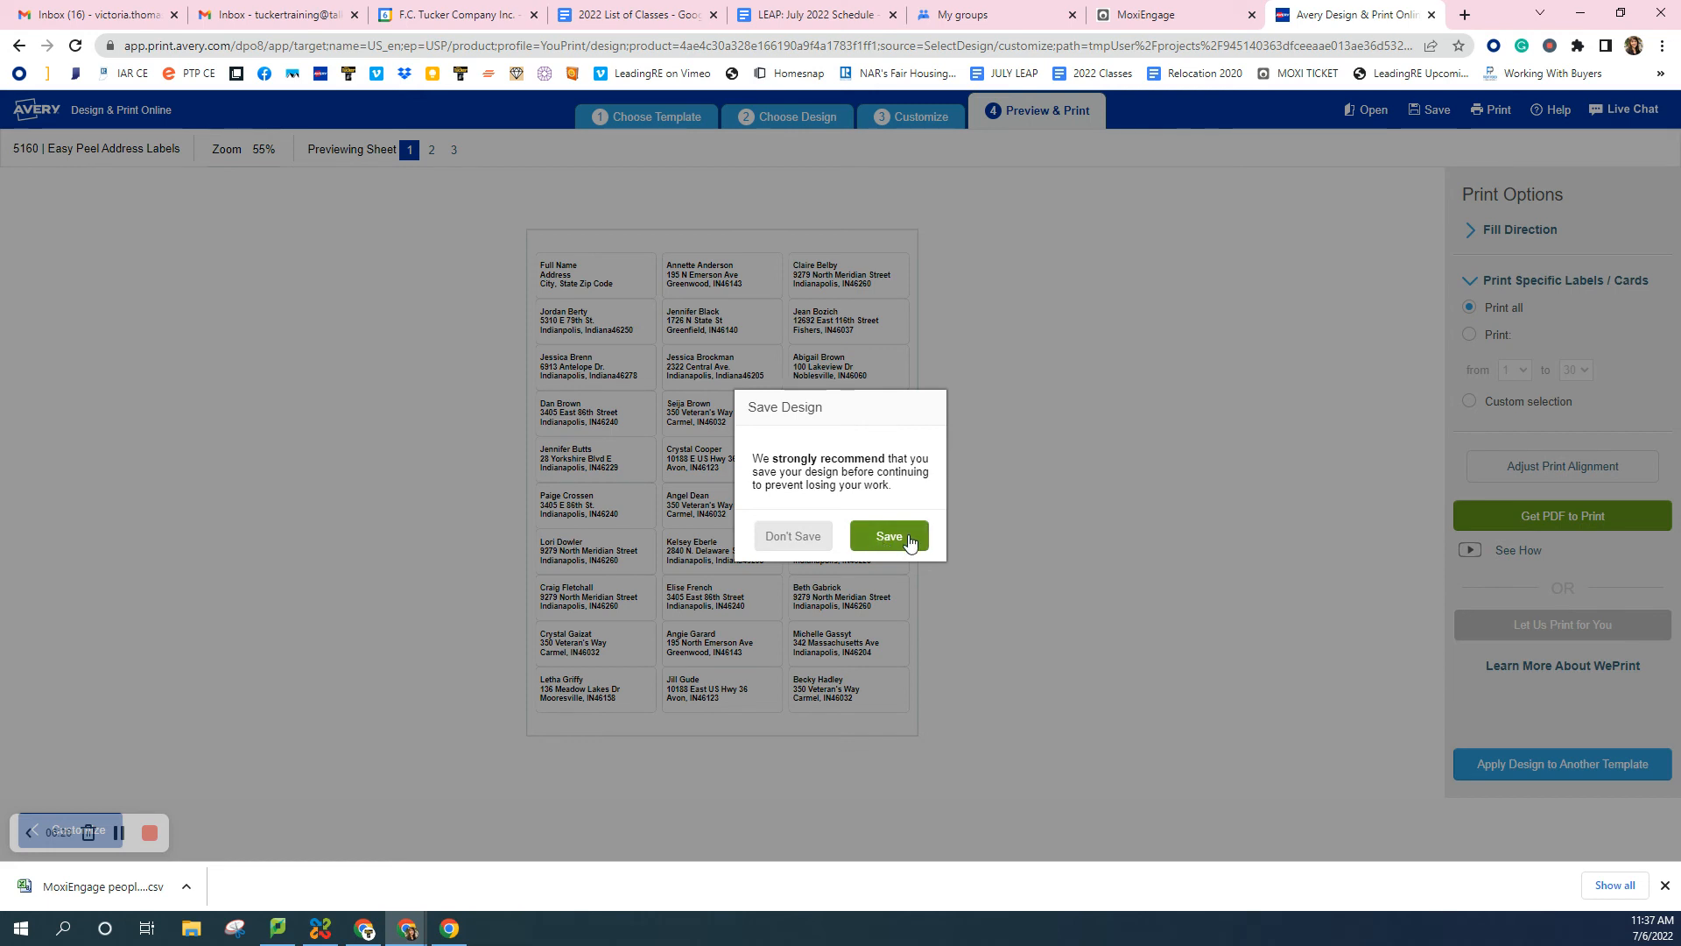
left_click(778, 530)
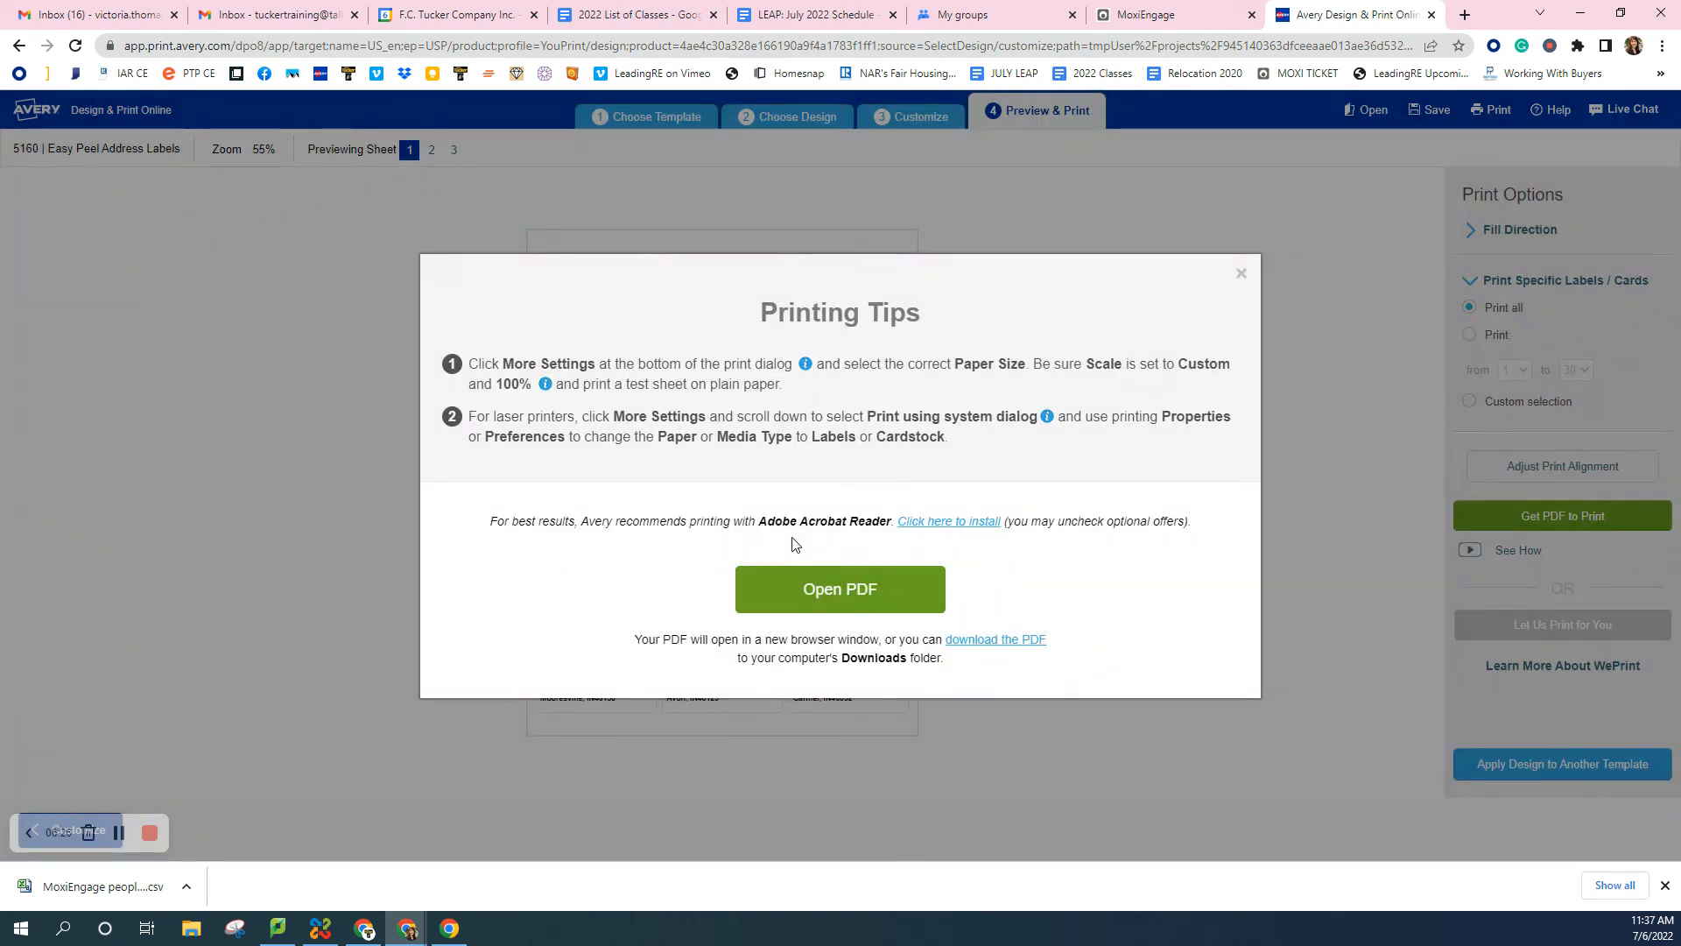
left_click(822, 592)
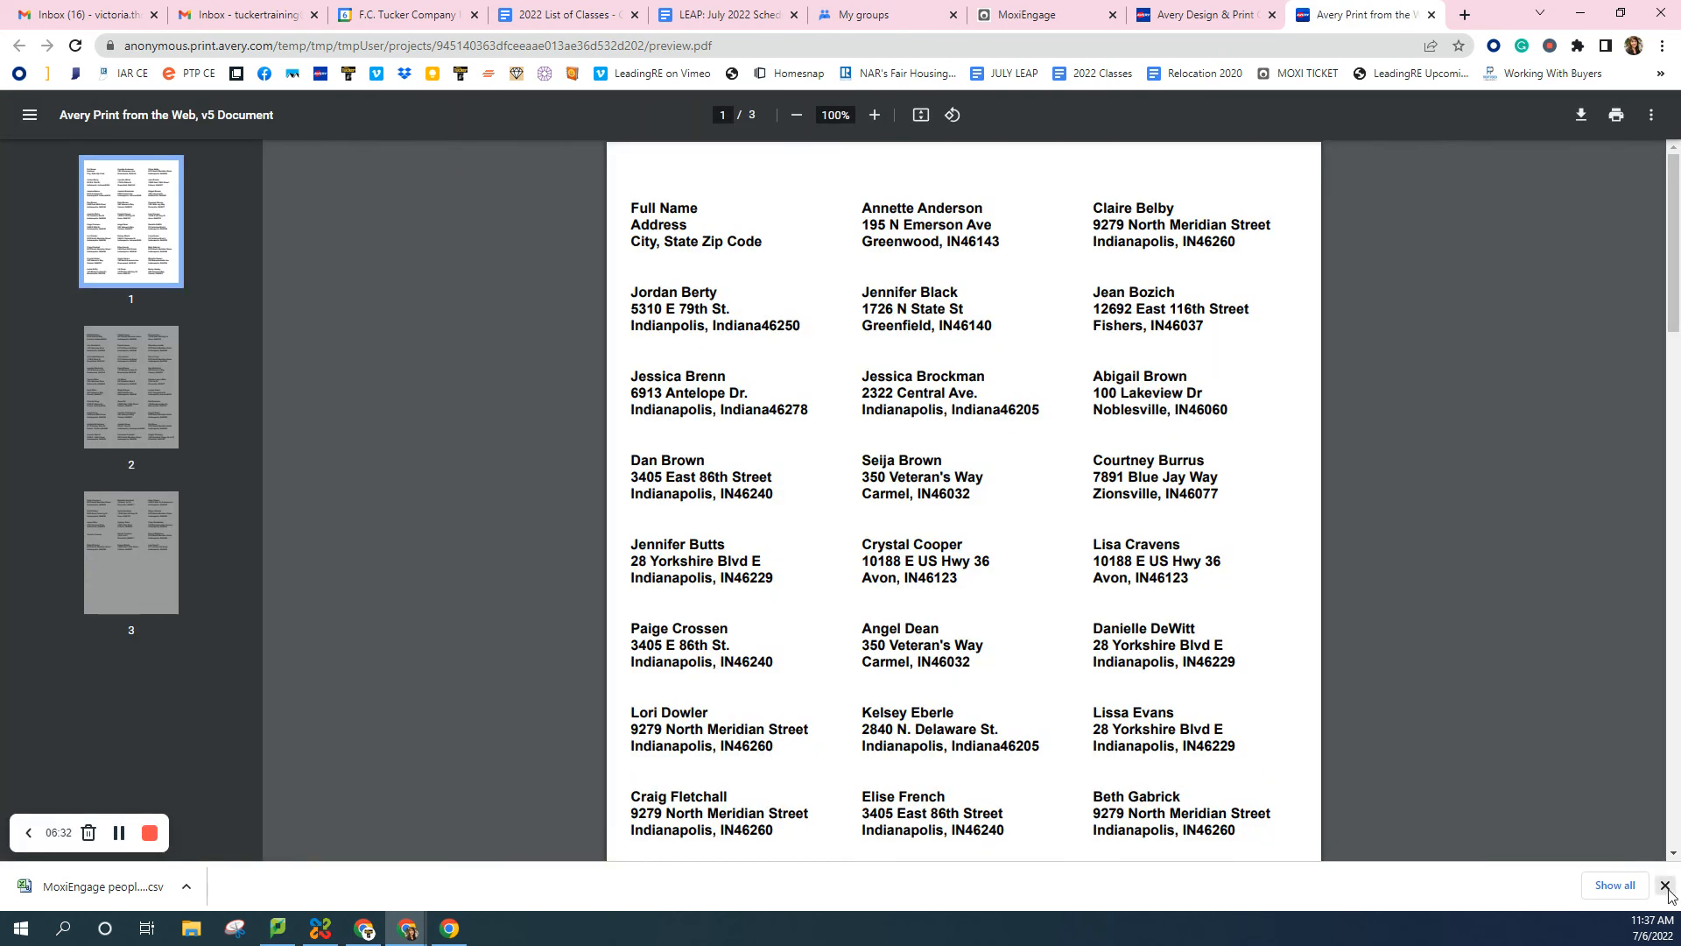
left_click(1665, 886)
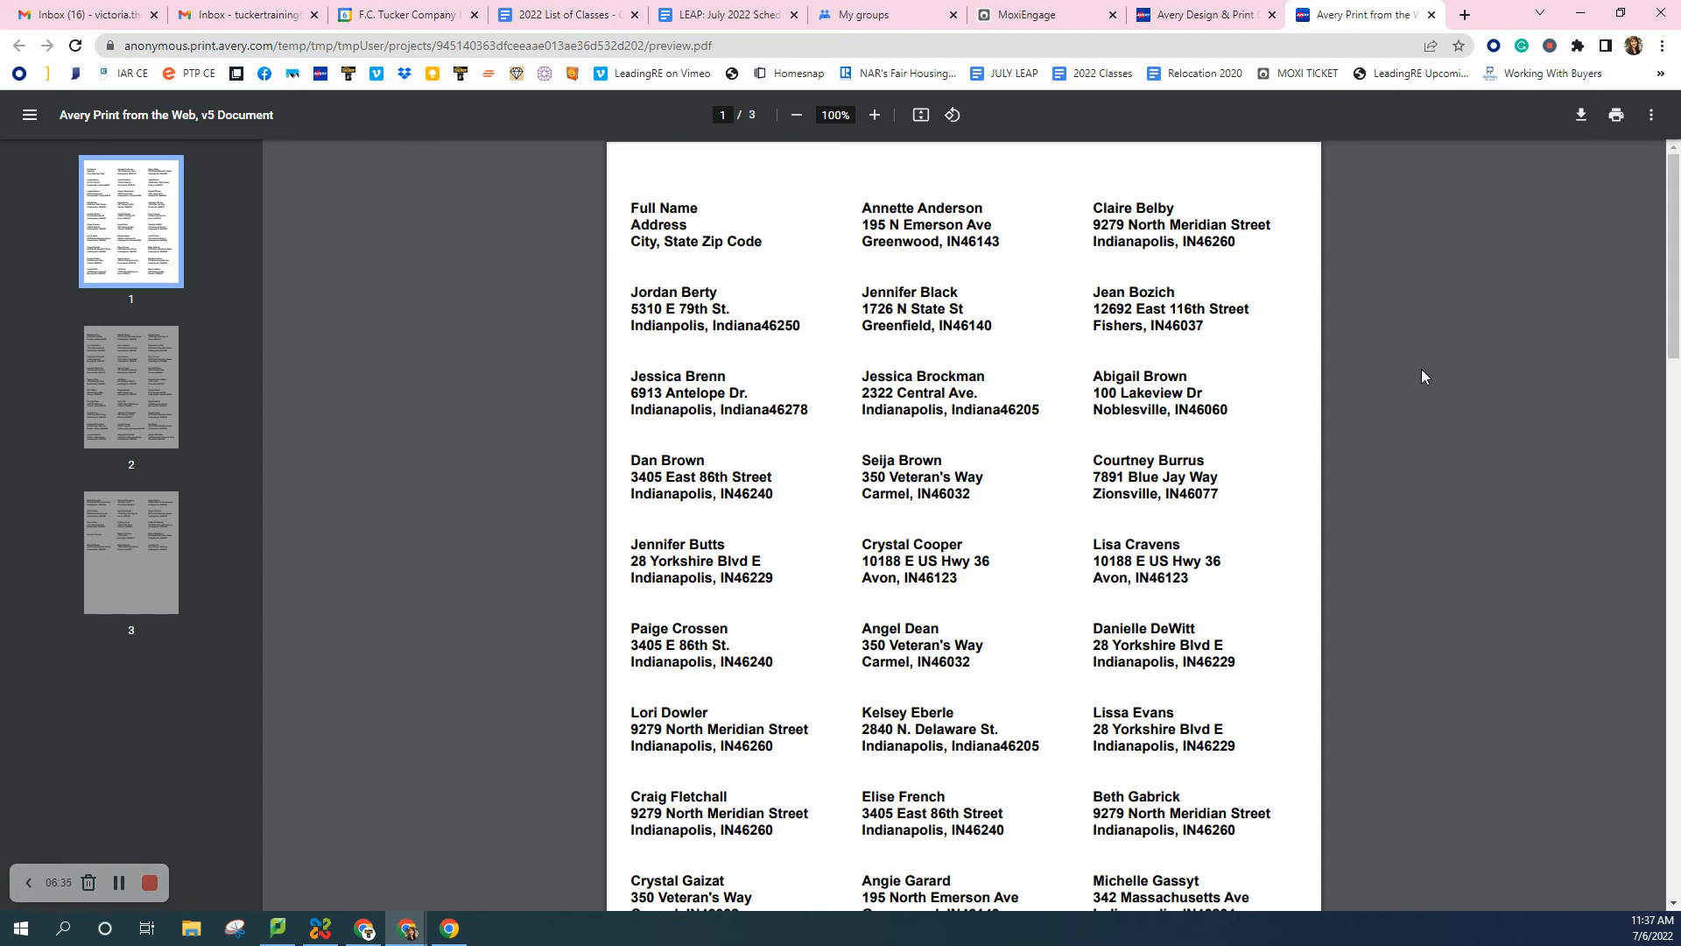
Review the available print destinations for the label PDF and leave without printing
left_click(1617, 116)
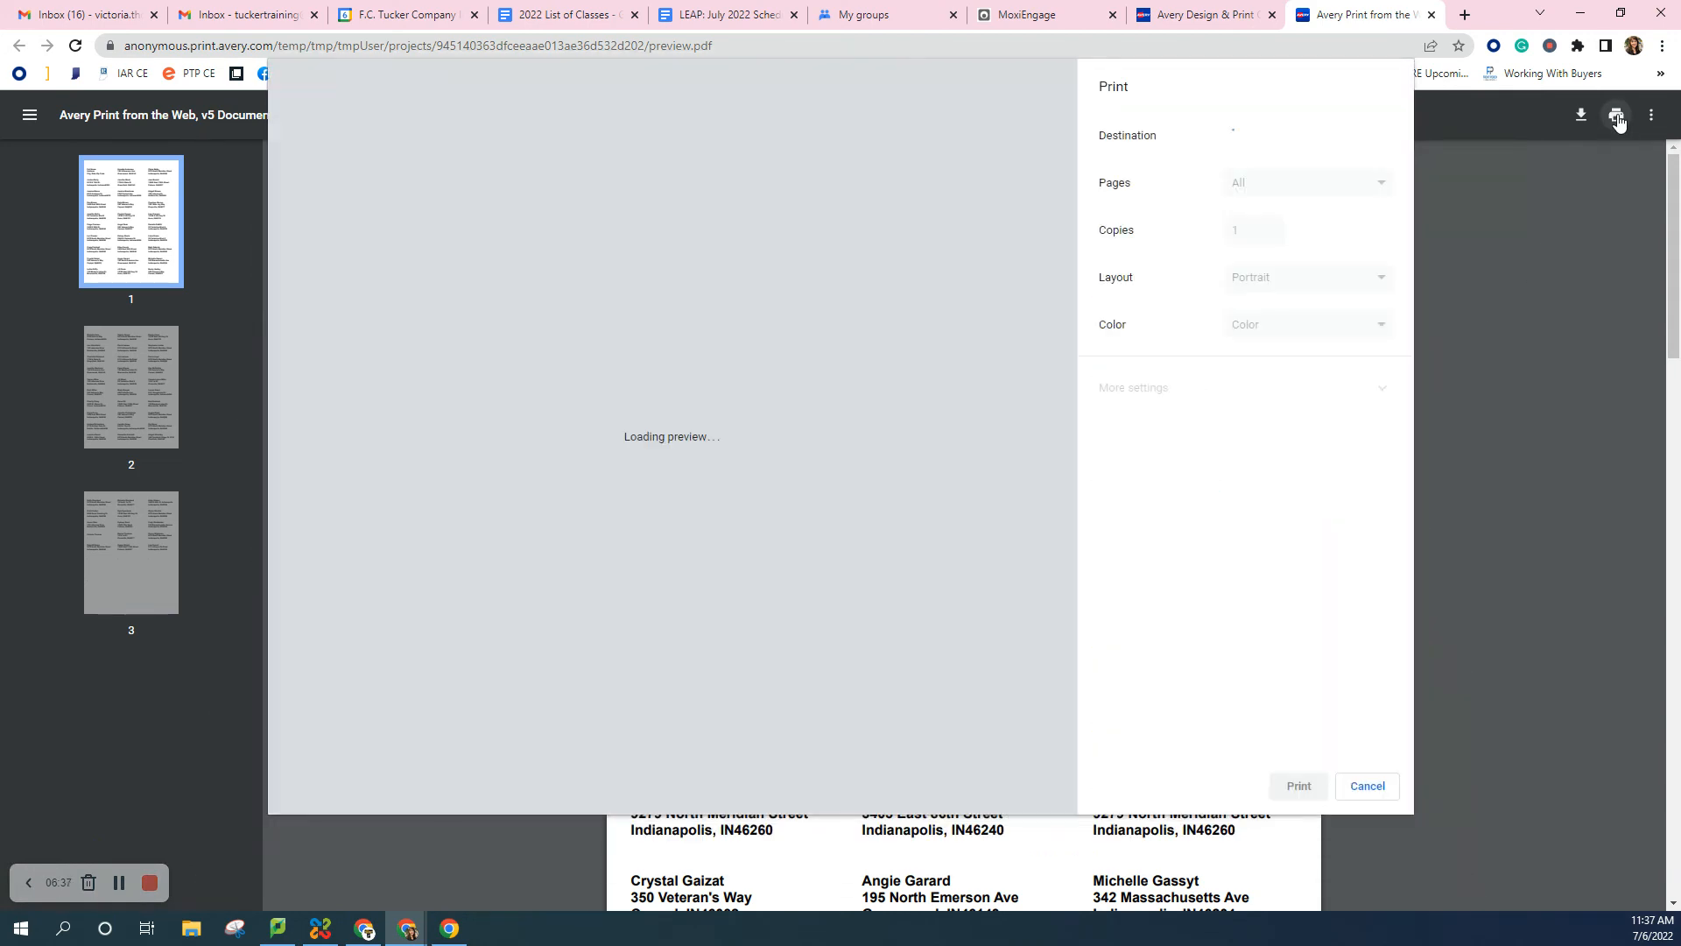
left_click(1309, 135)
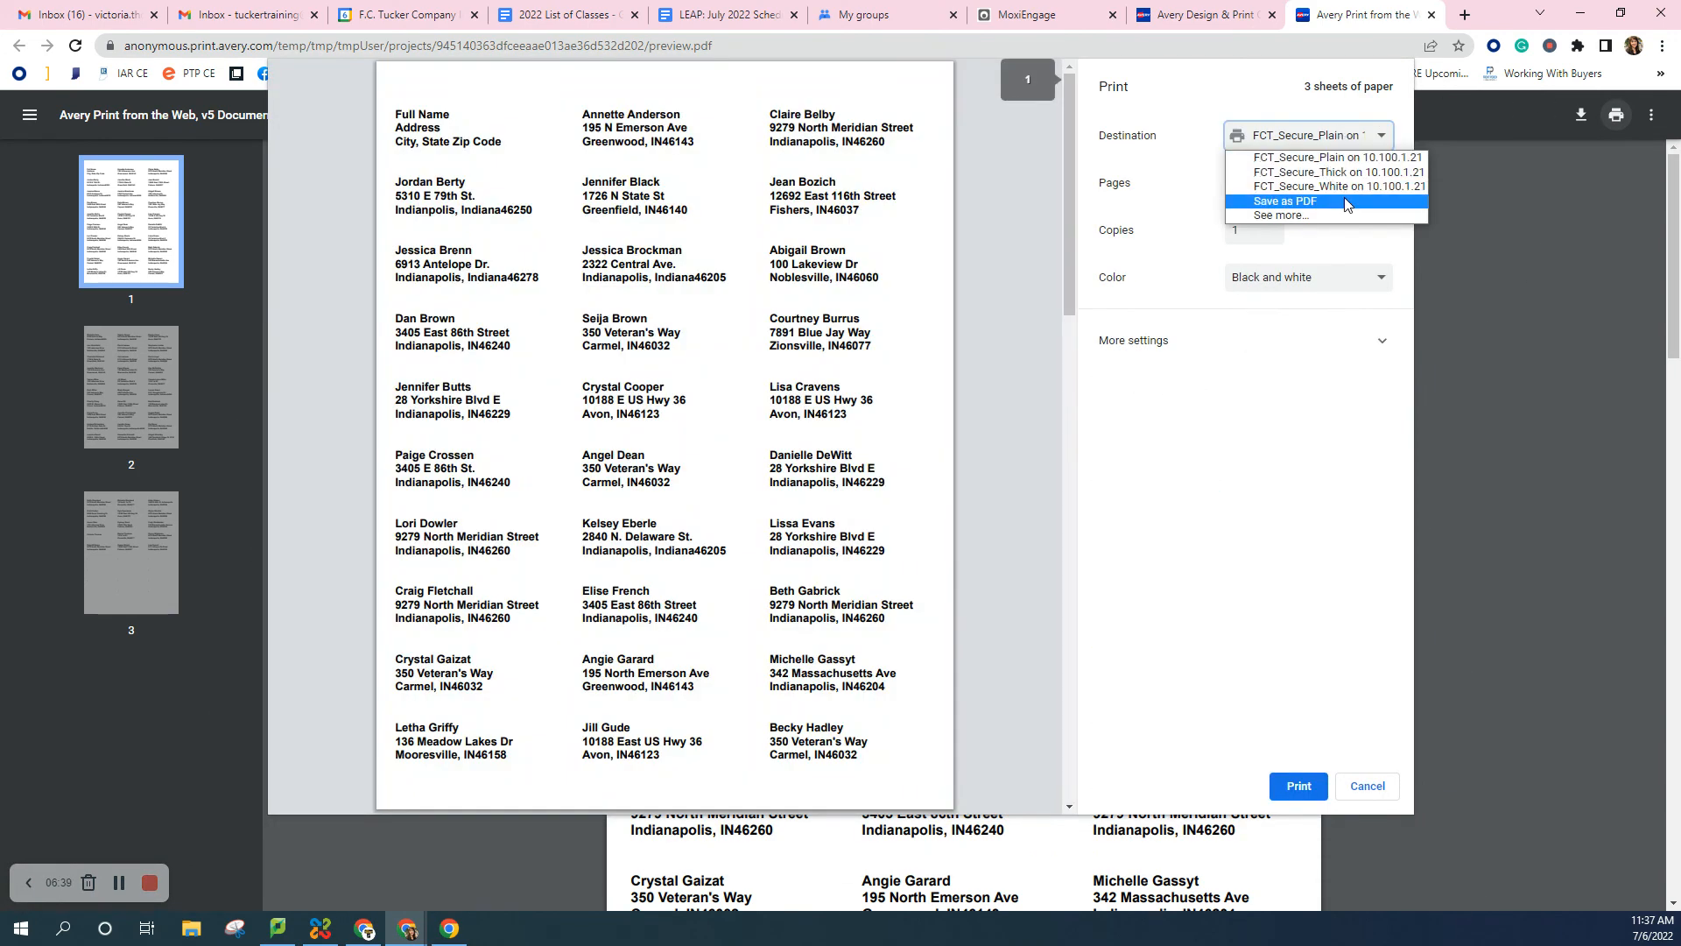
left_click(1368, 786)
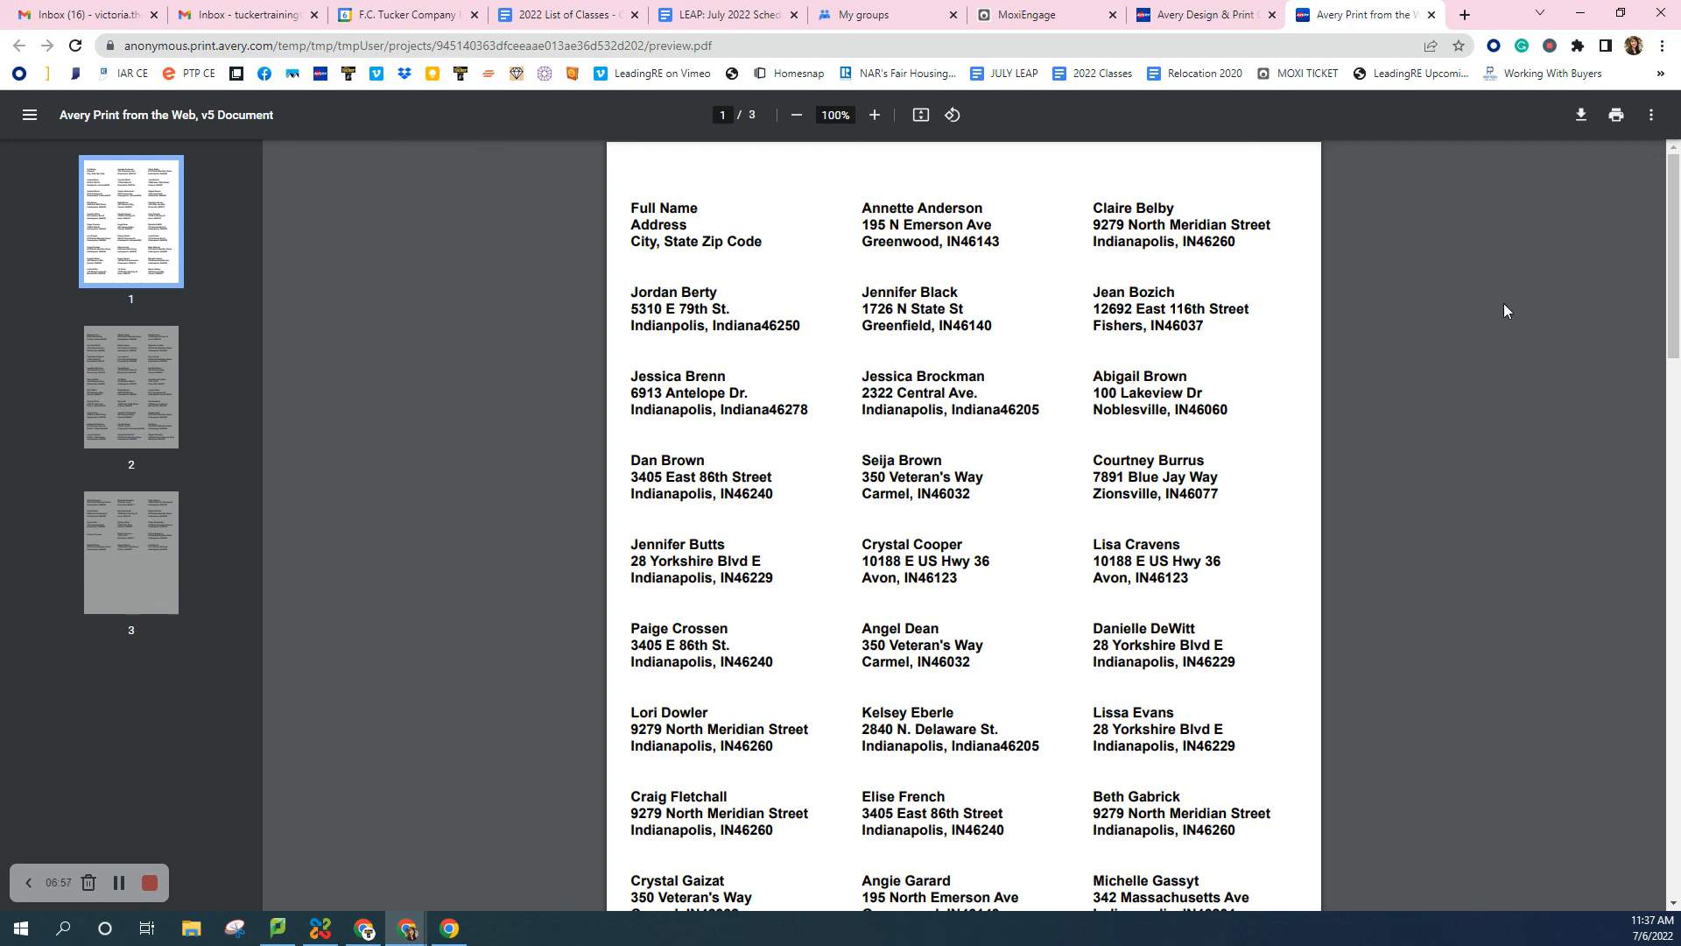
Review the PDF's additional print settings, including the Scale options, and leave without printing
left_click(1616, 117)
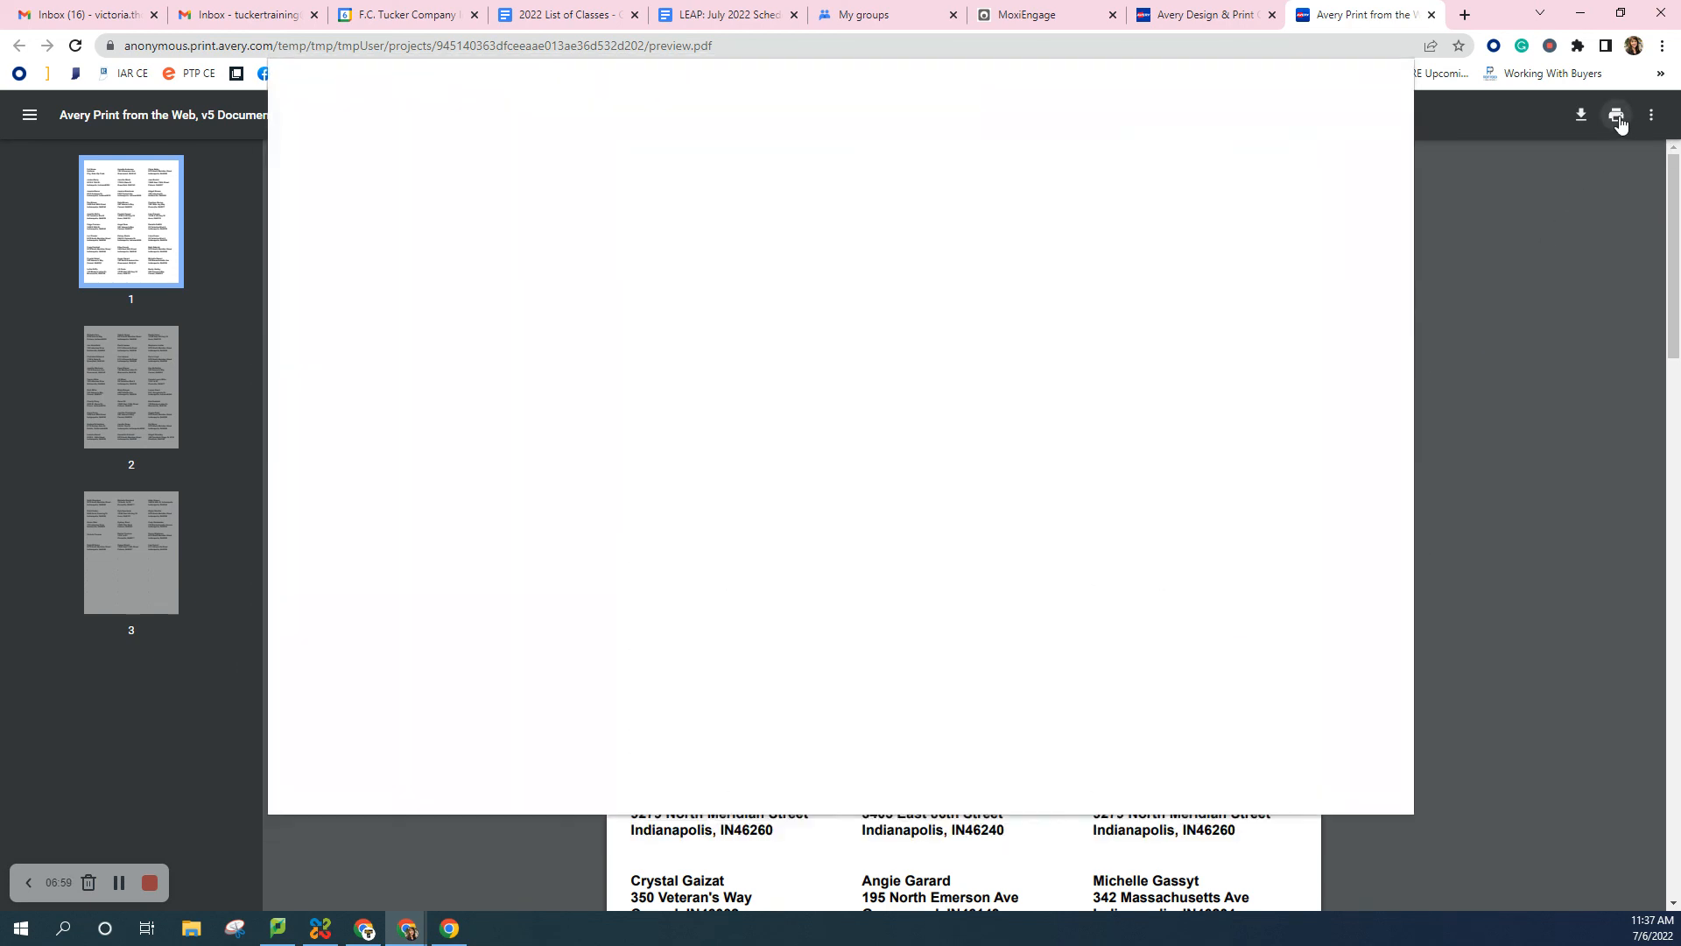
left_click(1225, 364)
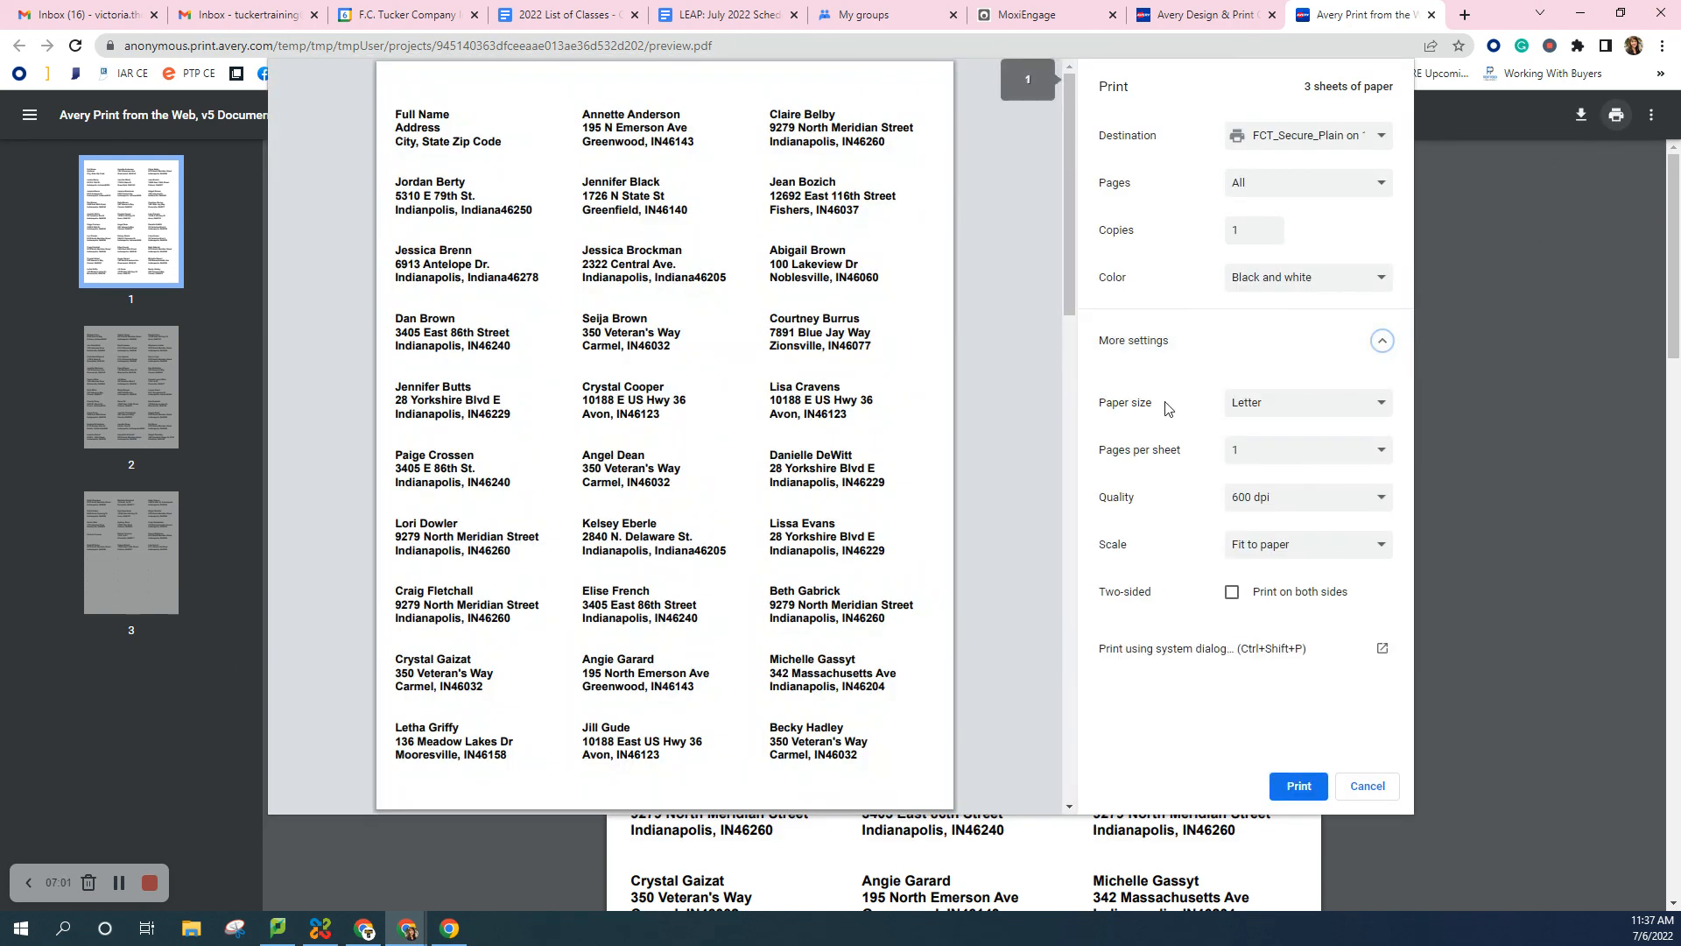
left_click(1229, 556)
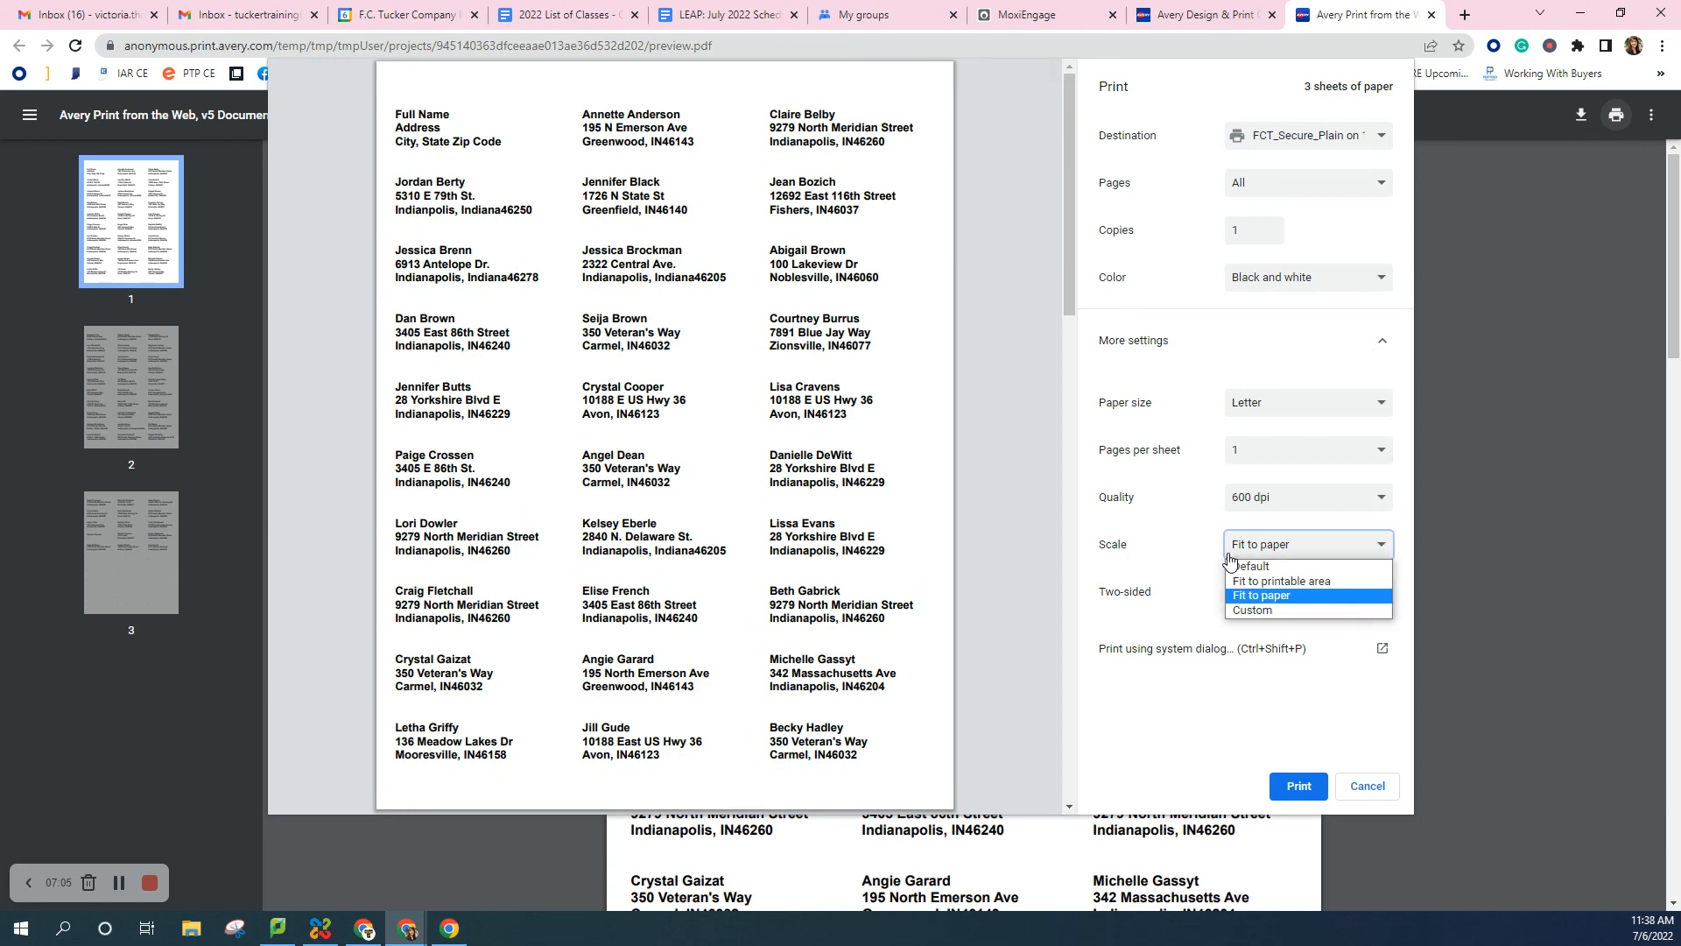
left_click(1366, 788)
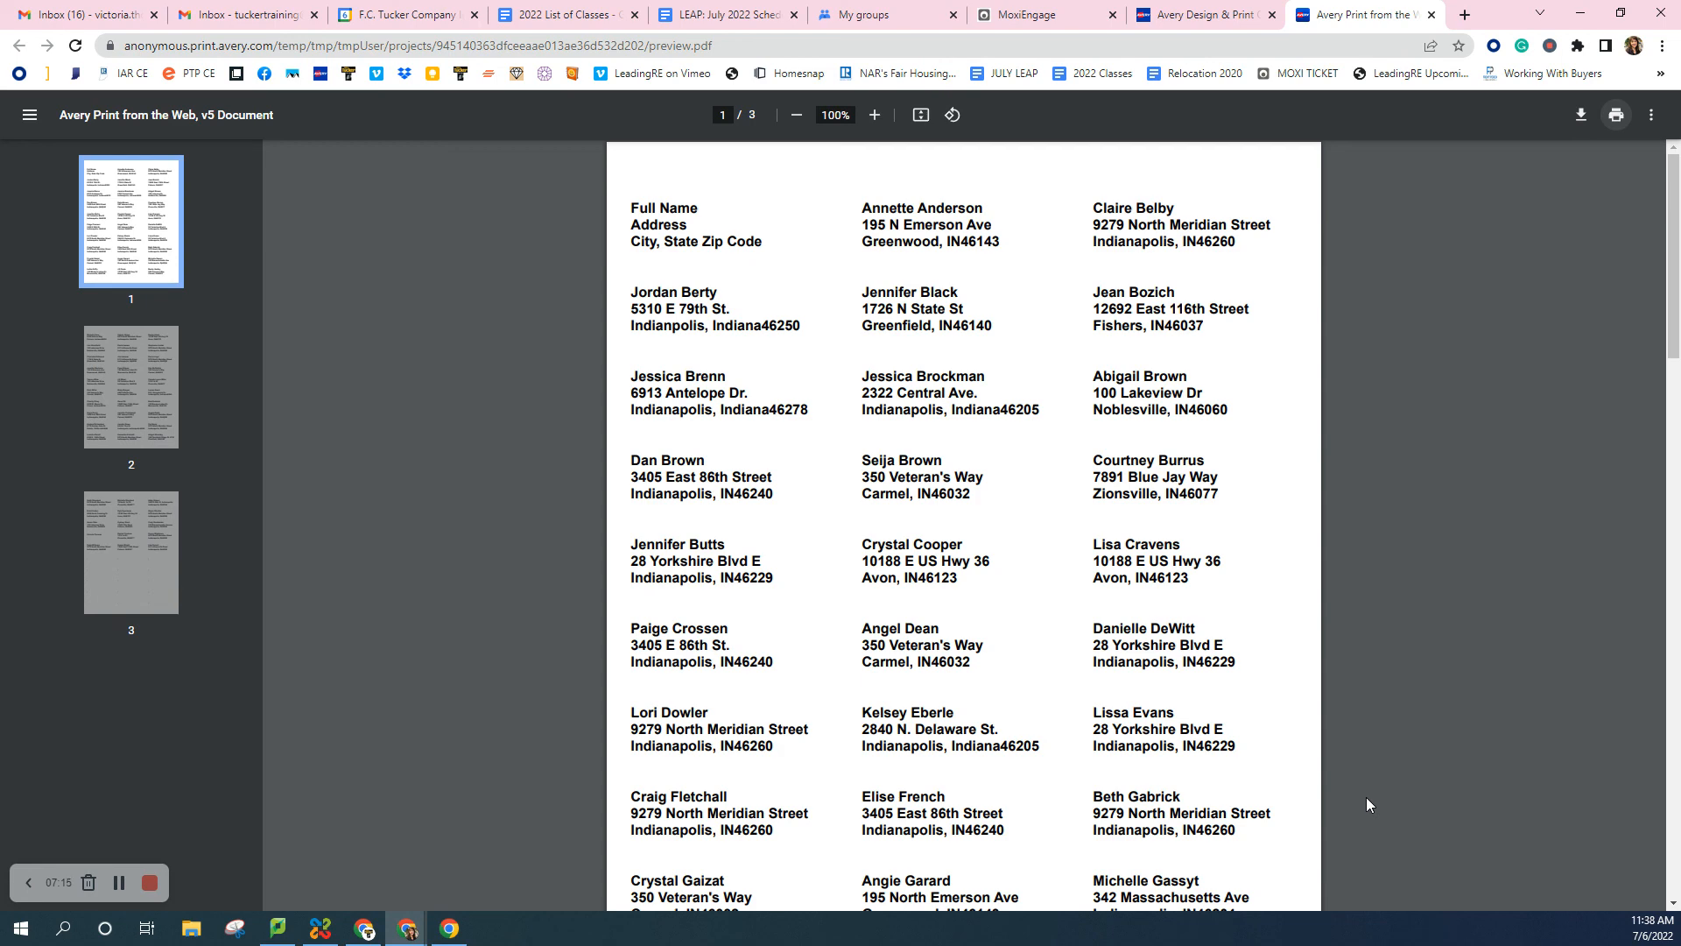
Switch back from the Avery pages to the My People list in MoxiEngage
left_click(1182, 9)
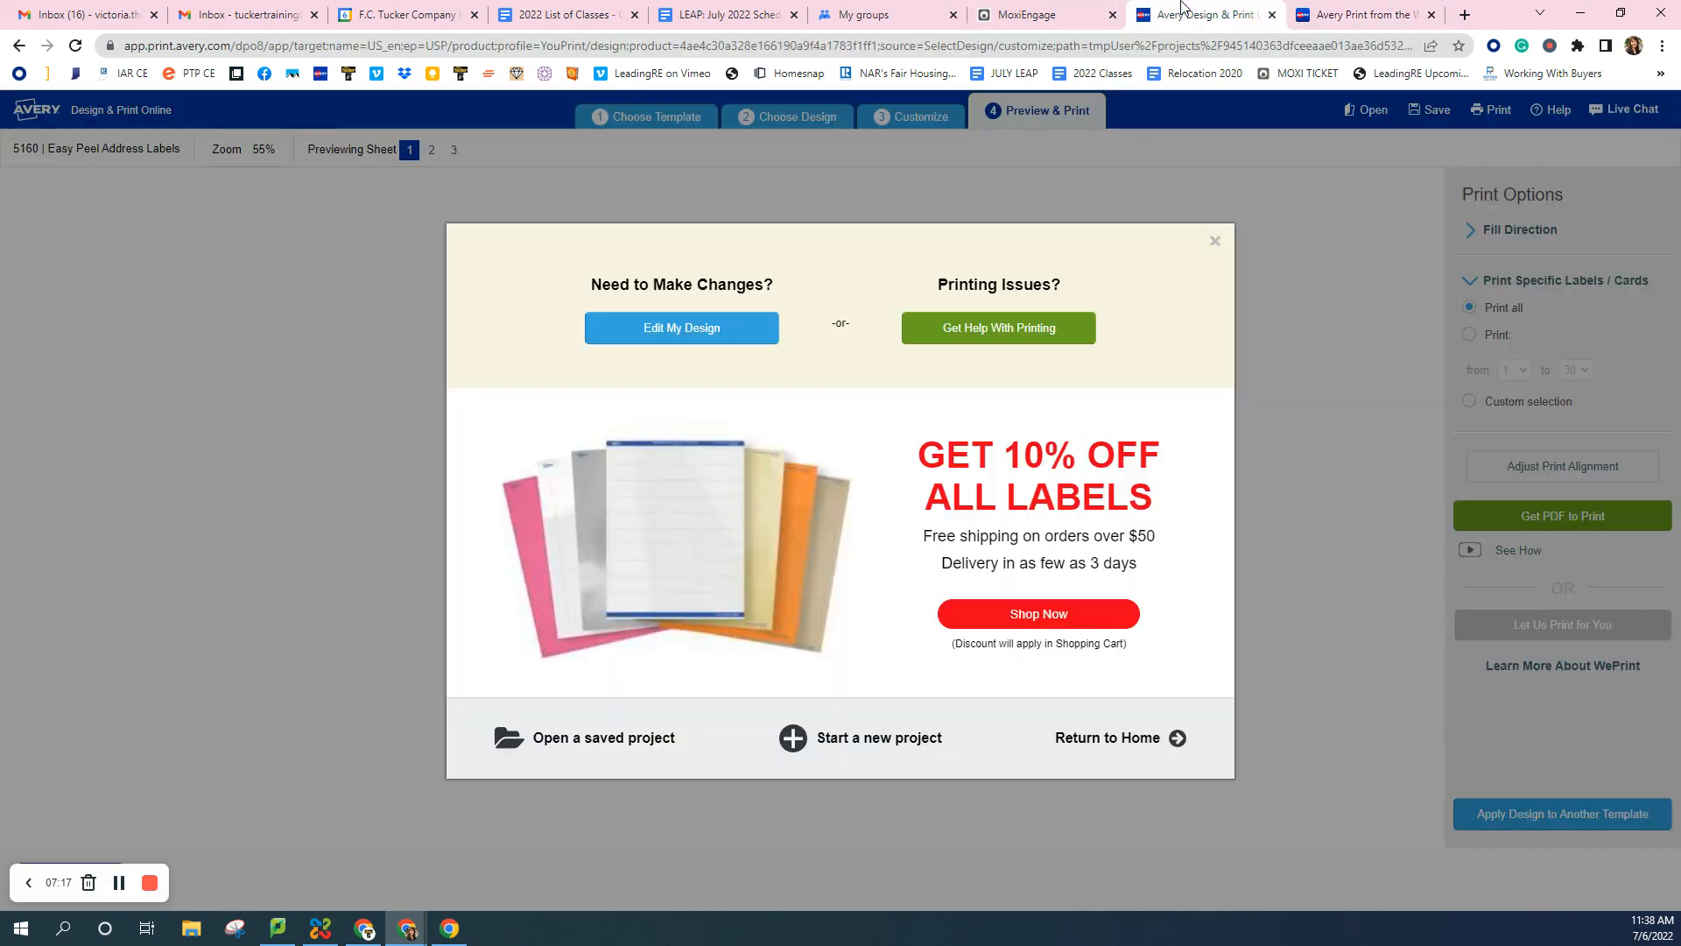
left_click(1093, 10)
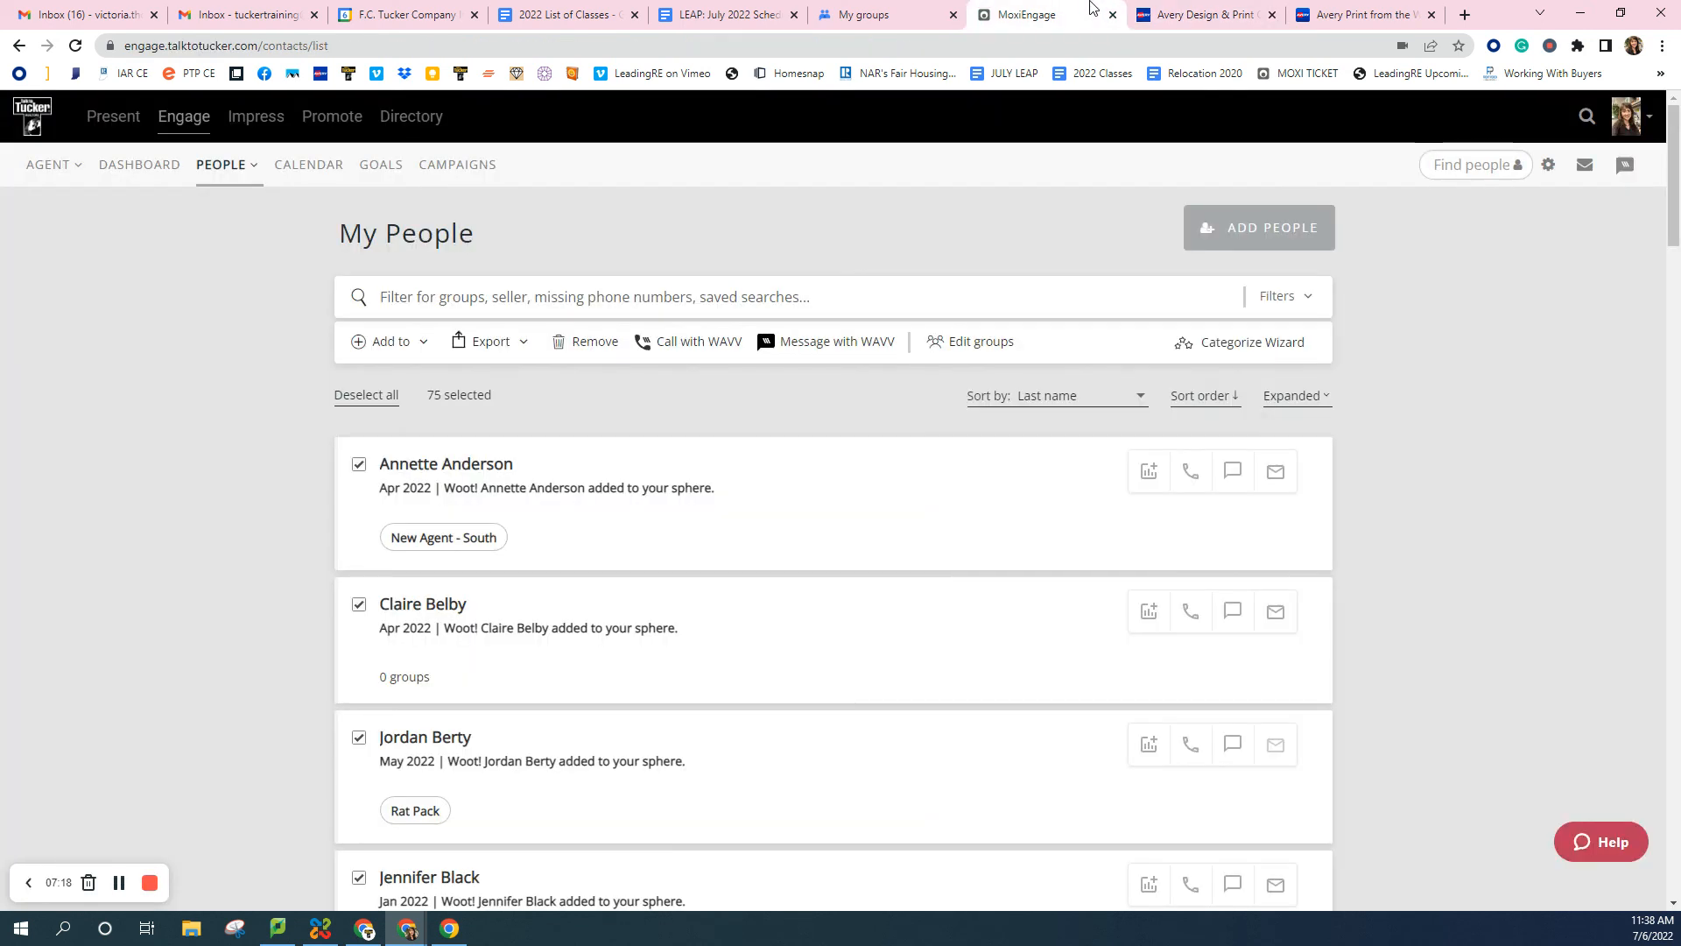